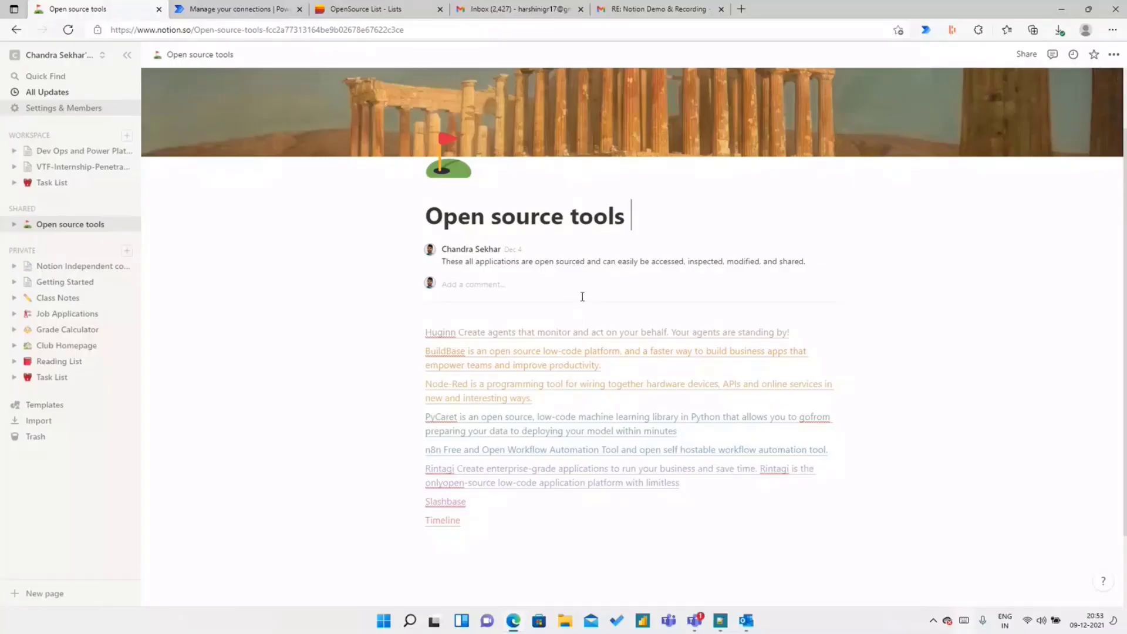
# Open the workspace's integrations settings and go to the My integrations page for developing your own integrations
pyautogui.moveTo(536, 367)
pyautogui.click(64, 111)
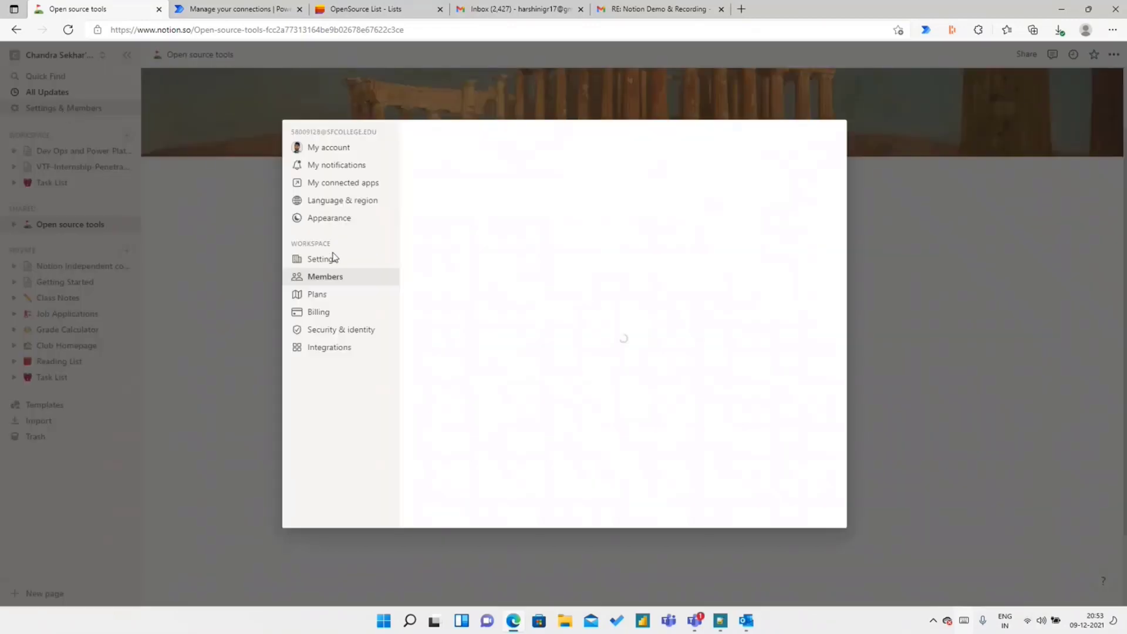
pyautogui.click(342, 351)
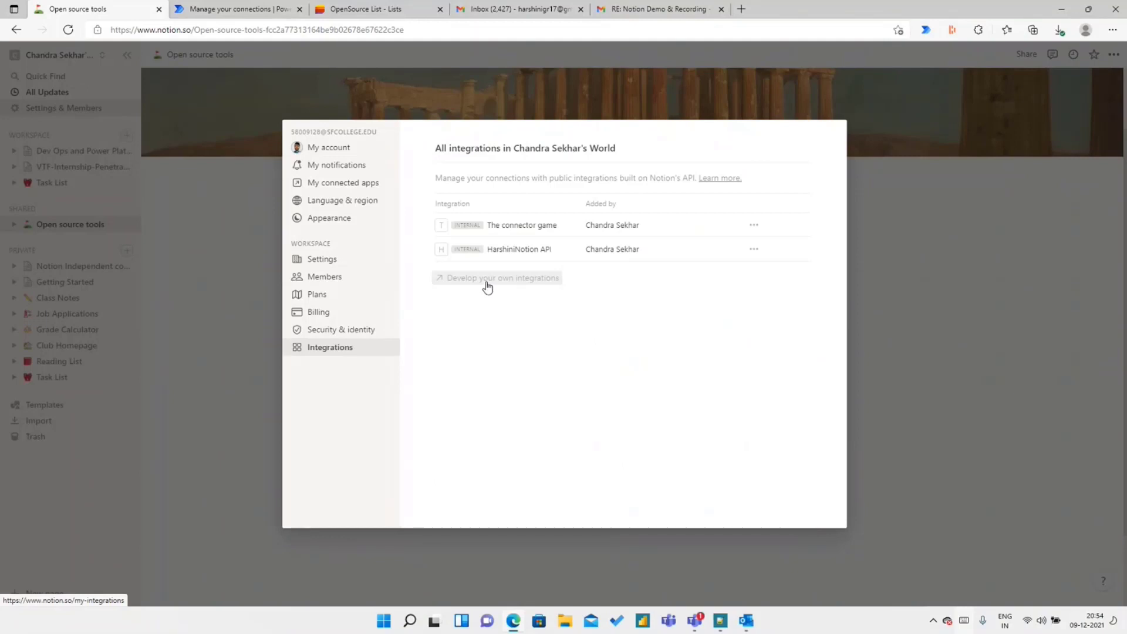
pyautogui.click(518, 281)
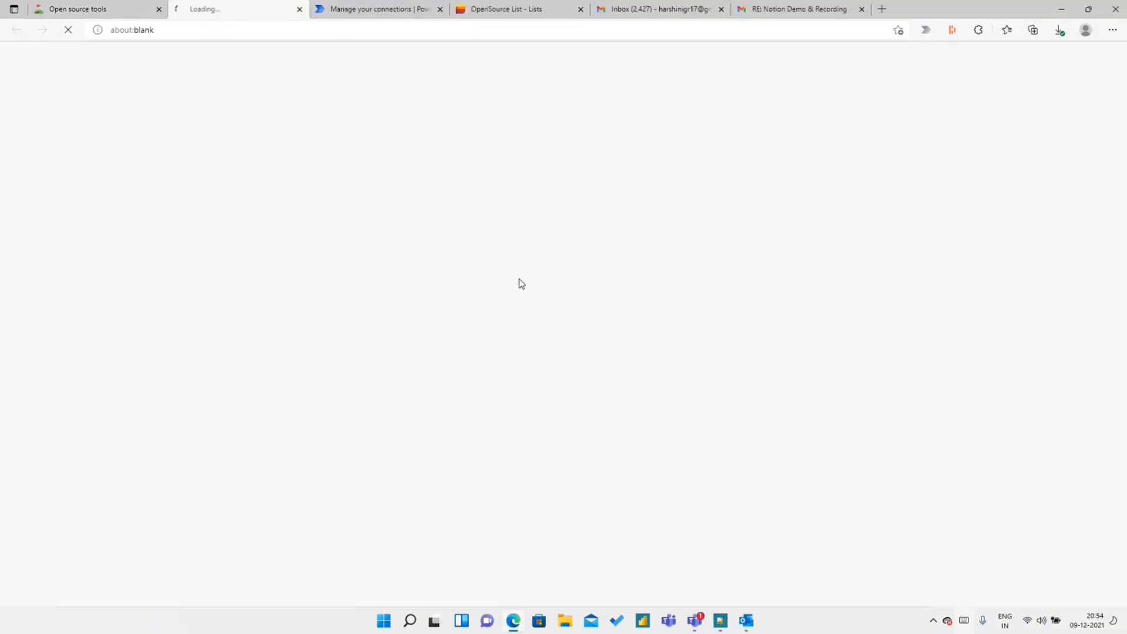
pyautogui.click(112, 9)
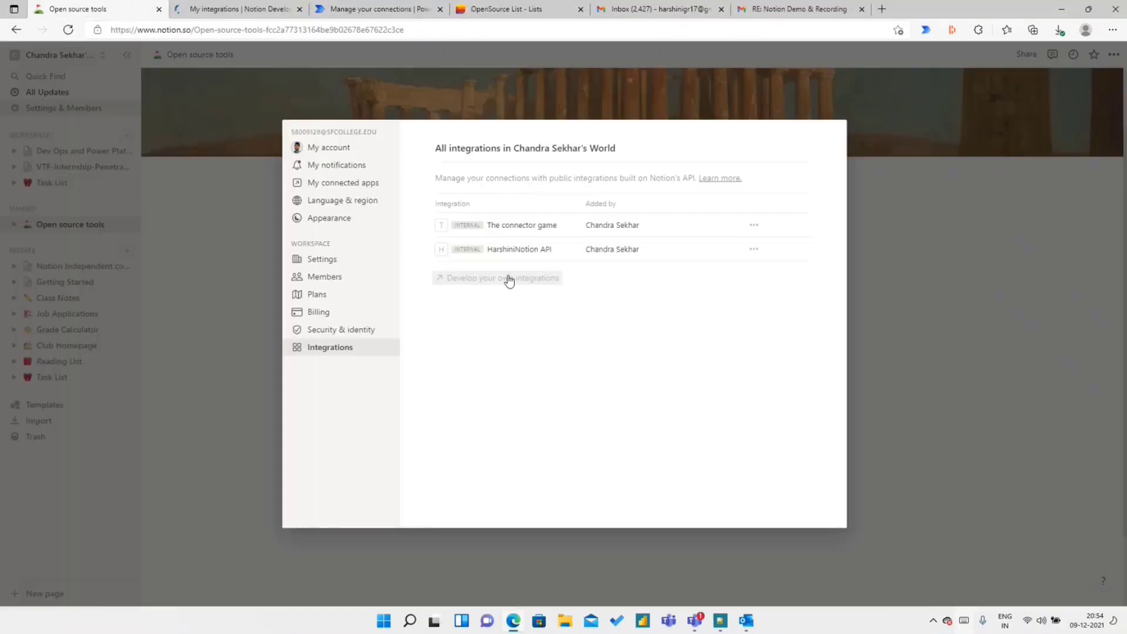
pyautogui.click(259, 9)
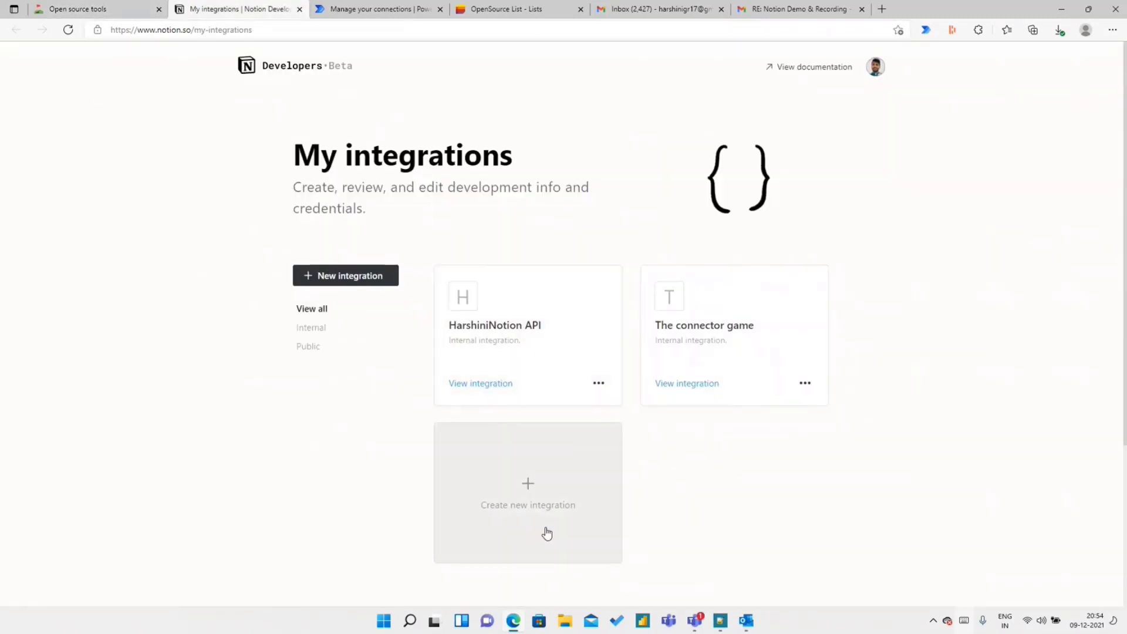
# View the form for creating a new integration, and return to the Open source tools page with its settings closed
pyautogui.click(533, 496)
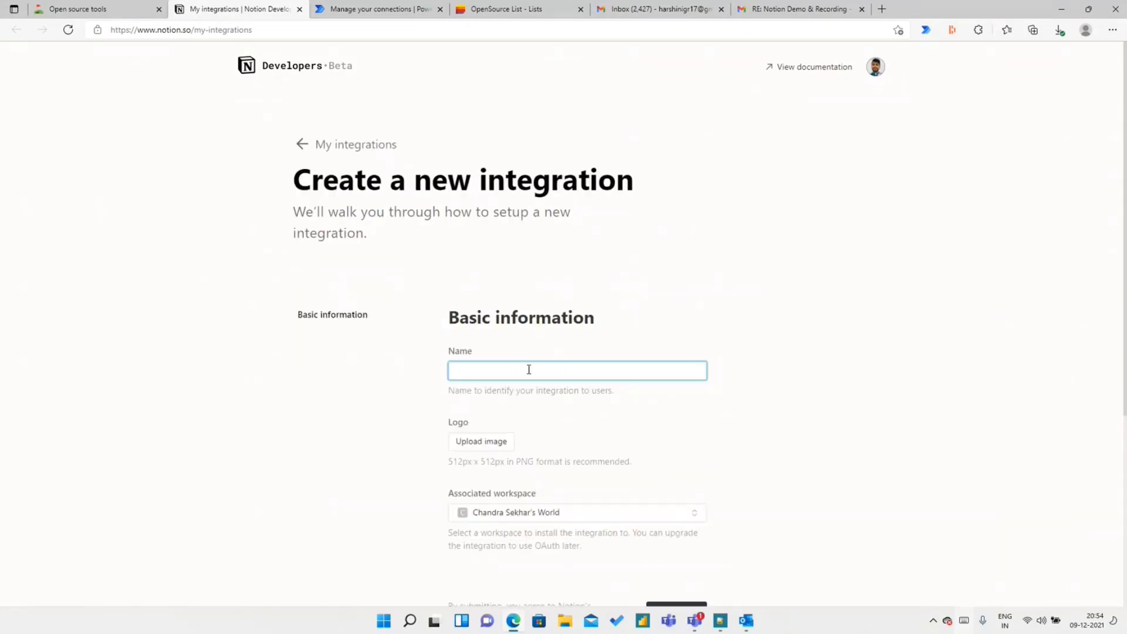
pyautogui.scroll(-2, 510, 375)
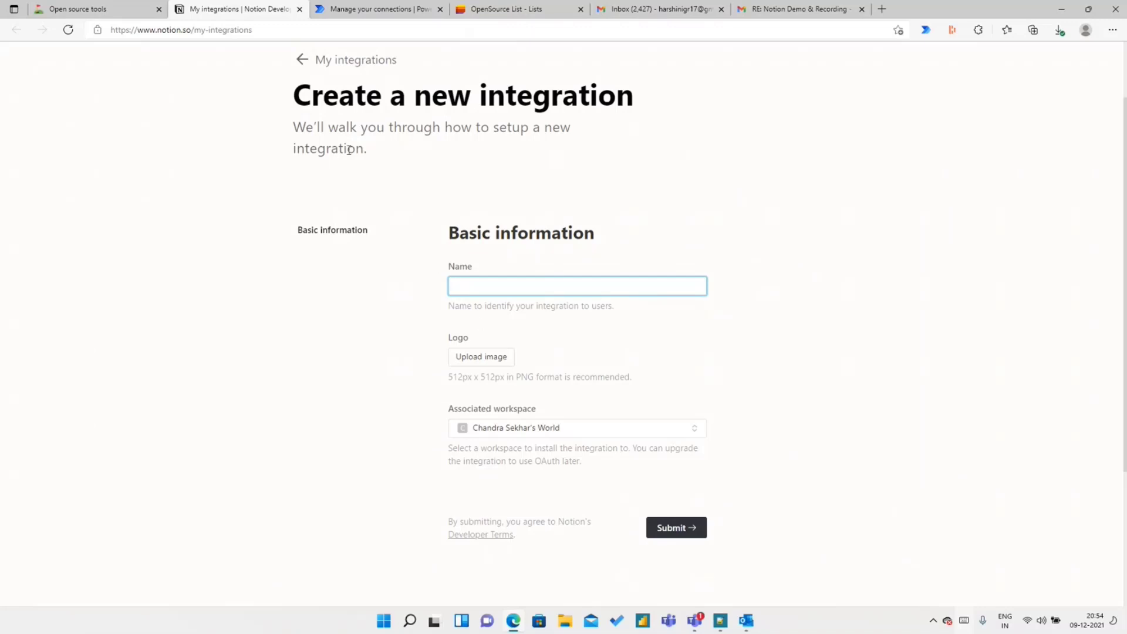
pyautogui.click(106, 5)
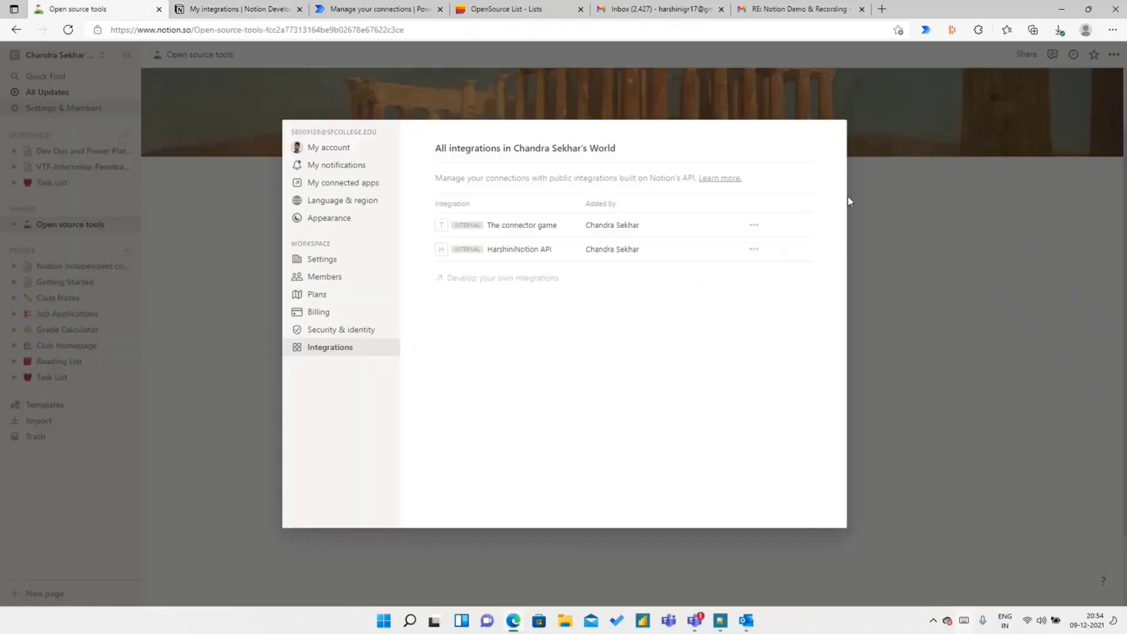
pyautogui.click(925, 222)
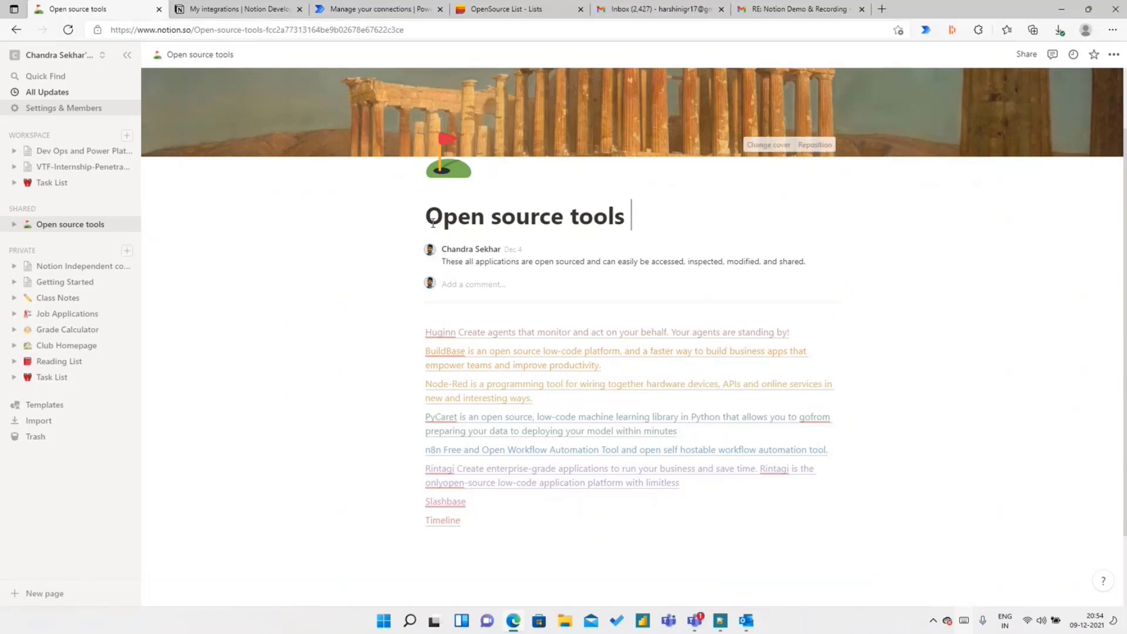
# Highlight the page ID at the end of the Open source tools page address
pyautogui.click(265, 30)
pyautogui.click(267, 31)
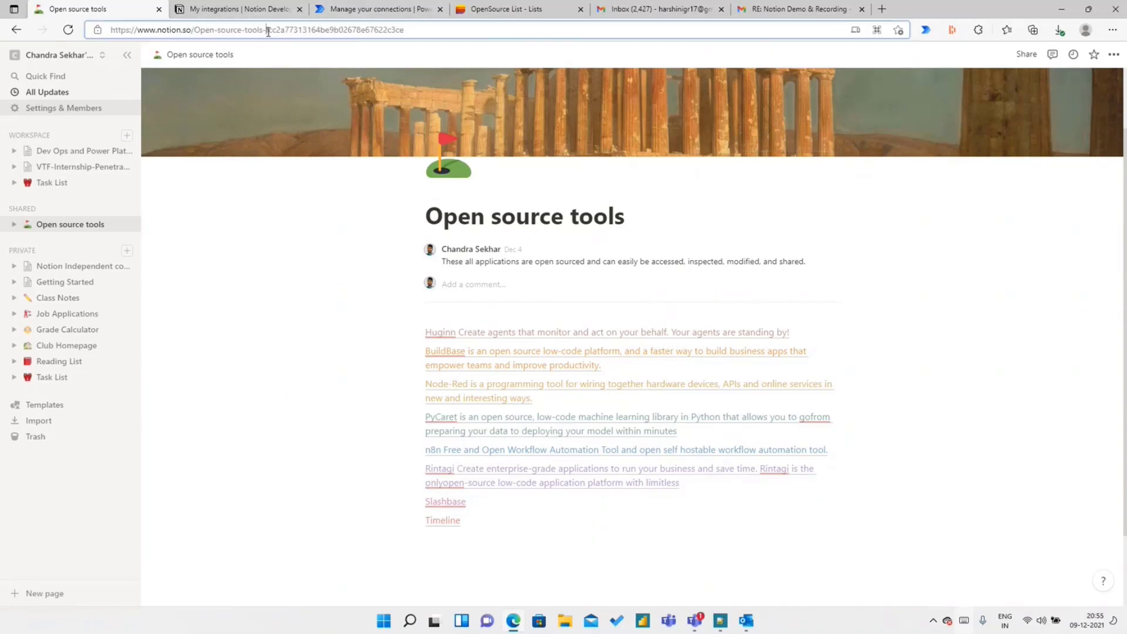
pyautogui.moveTo(267, 31); pyautogui.dragTo(405, 31)
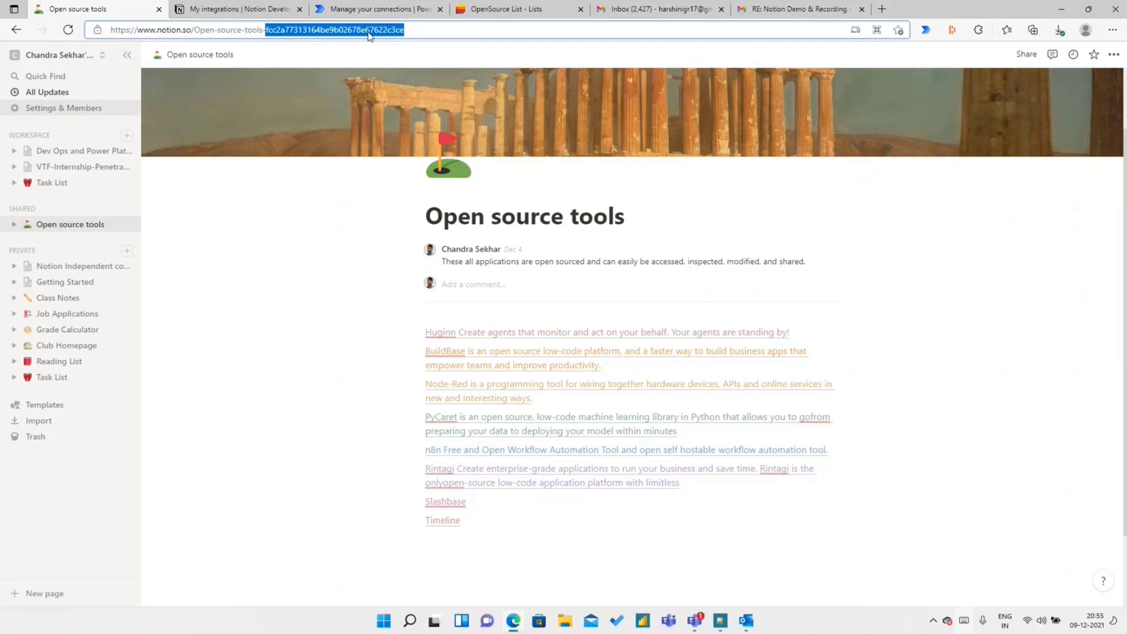
pyautogui.click(368, 269)
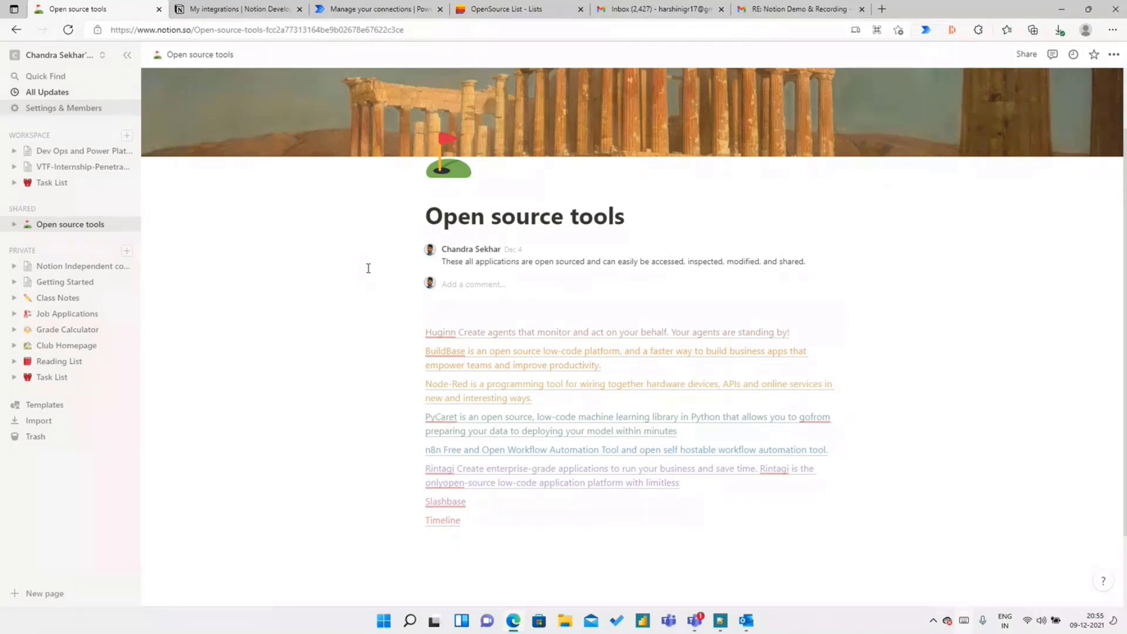
# Switch to Power Automate and create an instant cloud flow named "Open Source Tools" with the "Manually trigger a flow" trigger
pyautogui.click(391, 13)
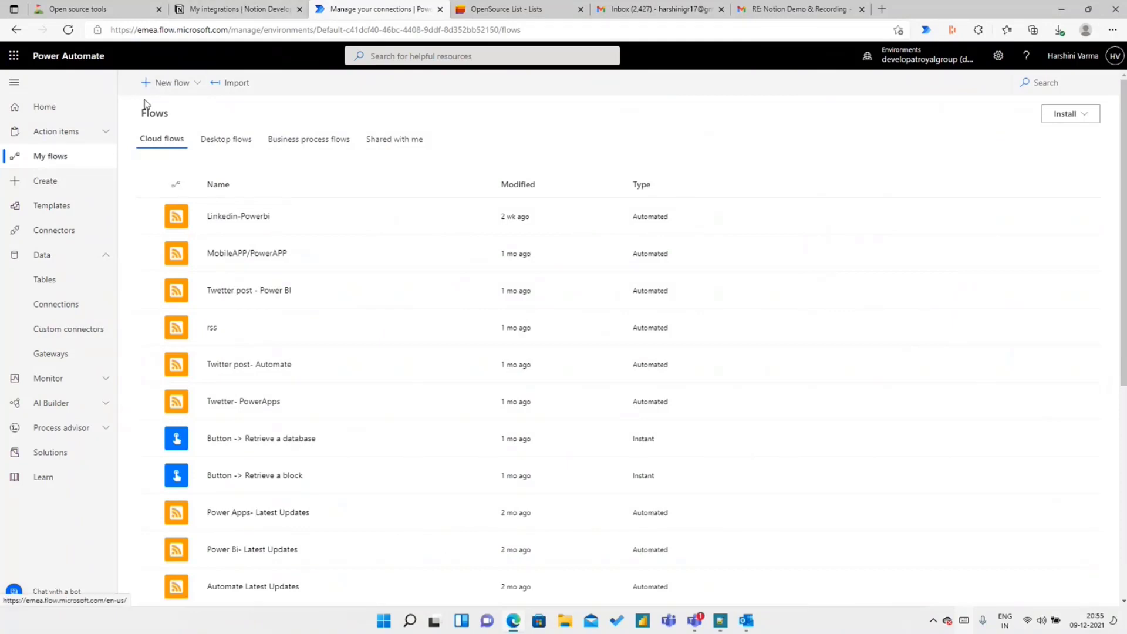
pyautogui.click(168, 83)
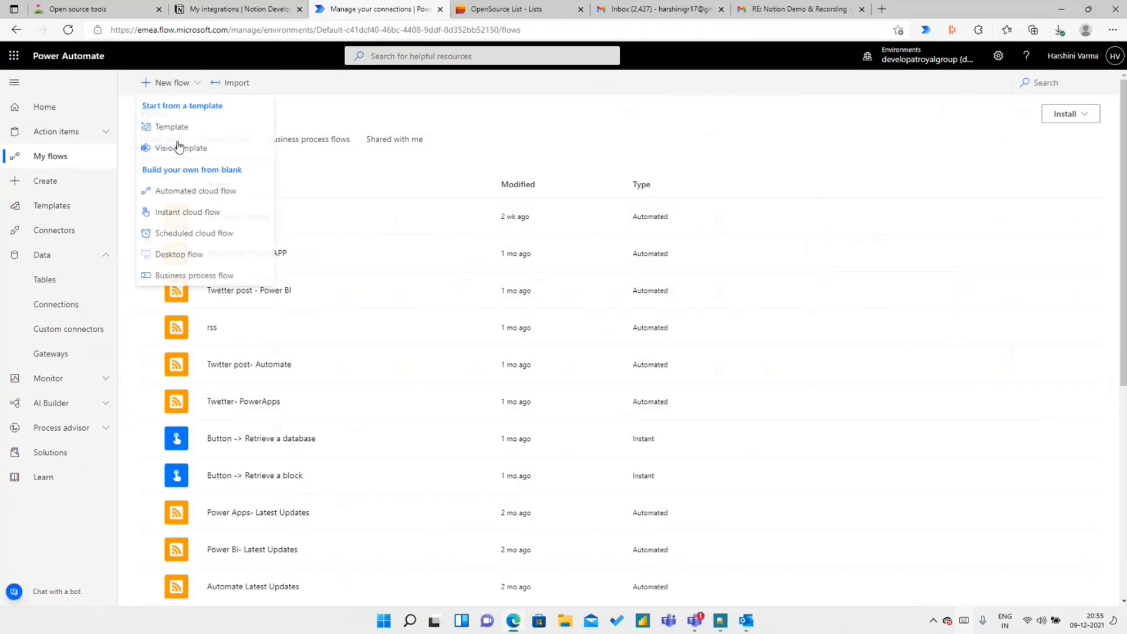
pyautogui.click(193, 214)
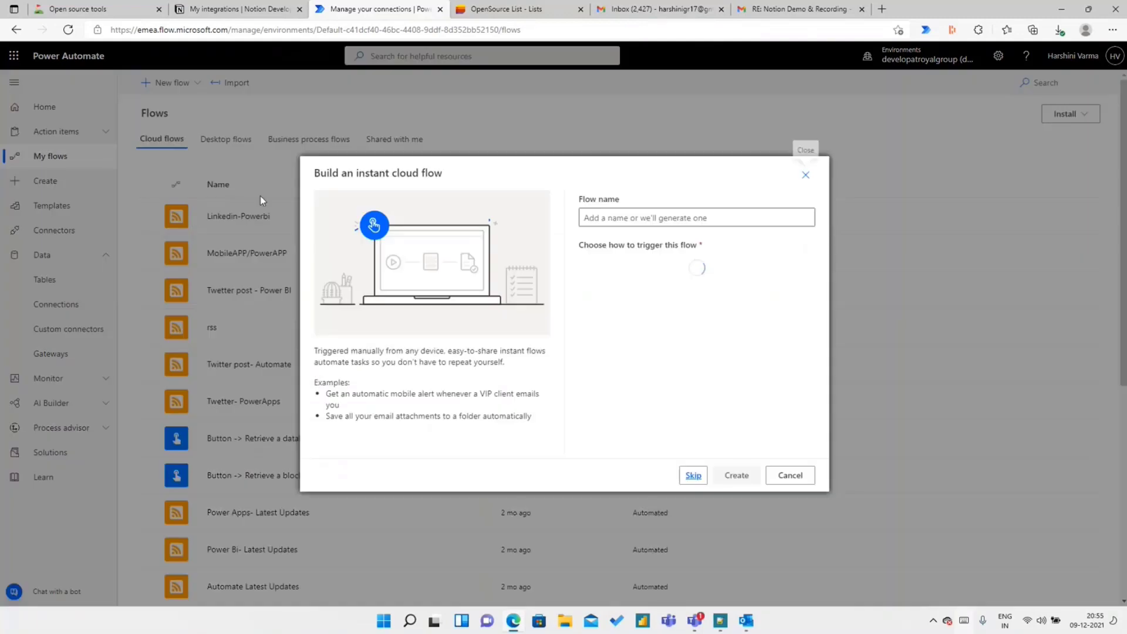
pyautogui.click(648, 216)
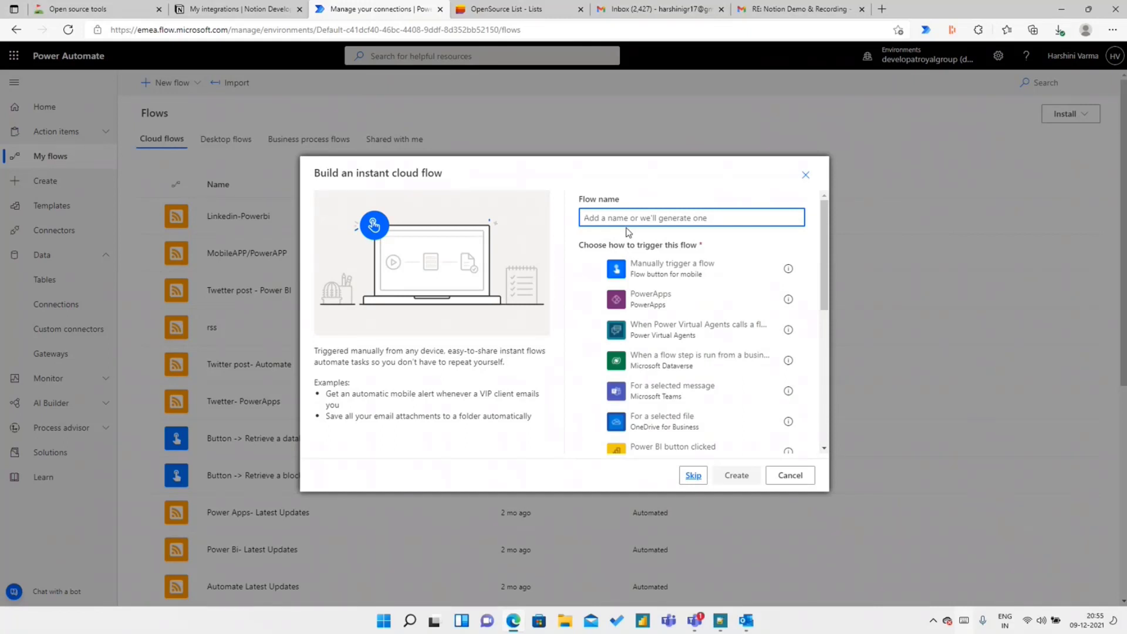
pyautogui.write('Open Source Tools')
pyautogui.hotkey('ctrl', '1')
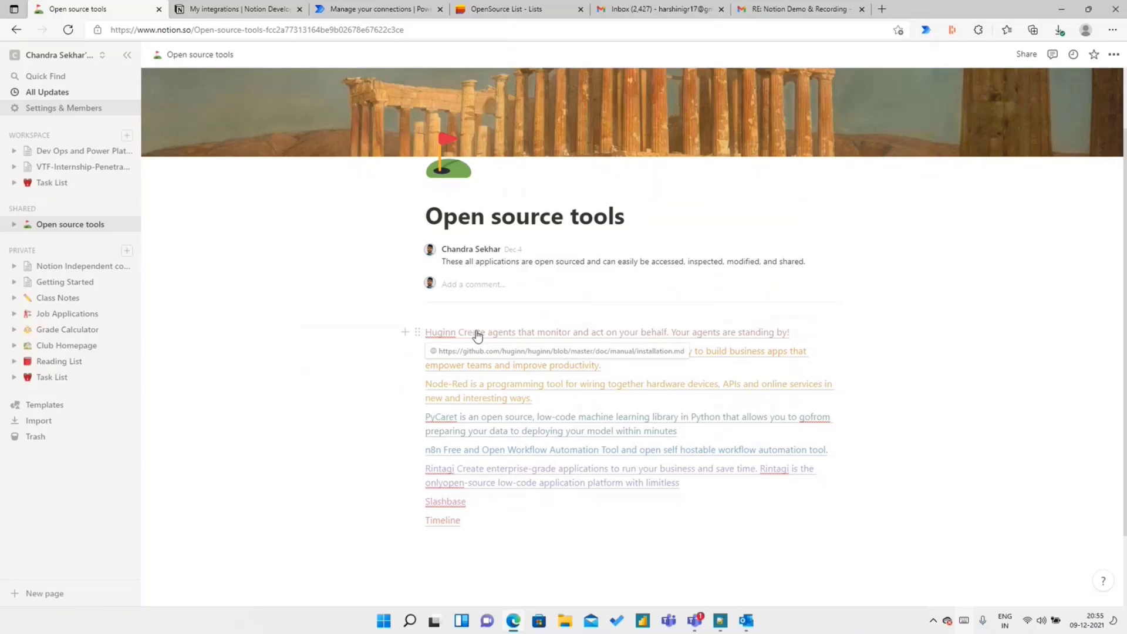
pyautogui.click(281, 9)
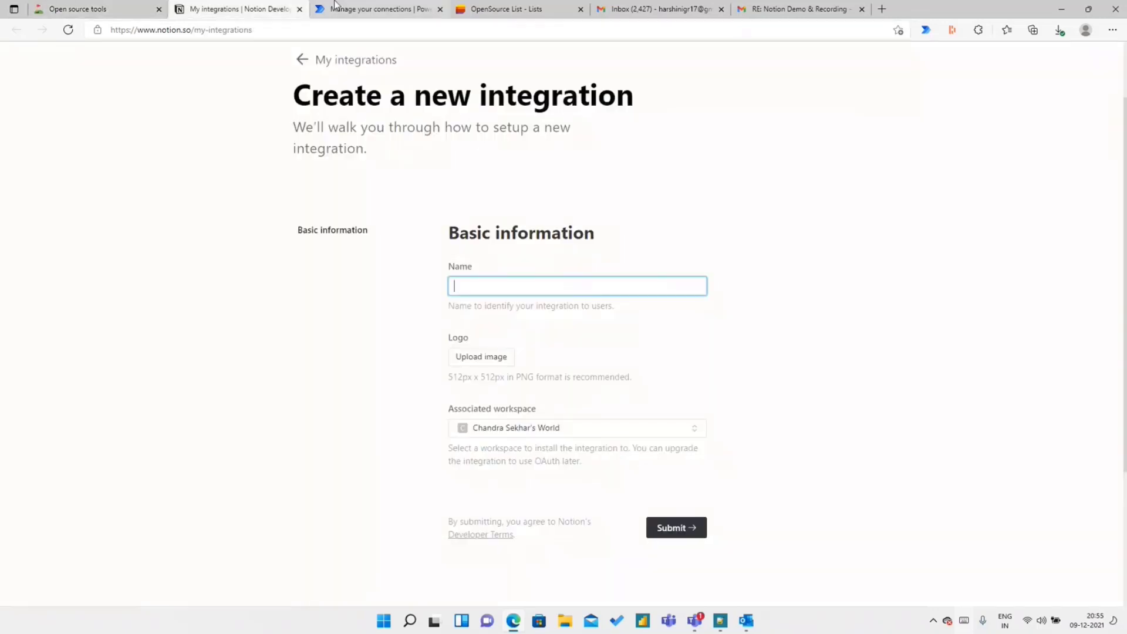
pyautogui.click(336, 7)
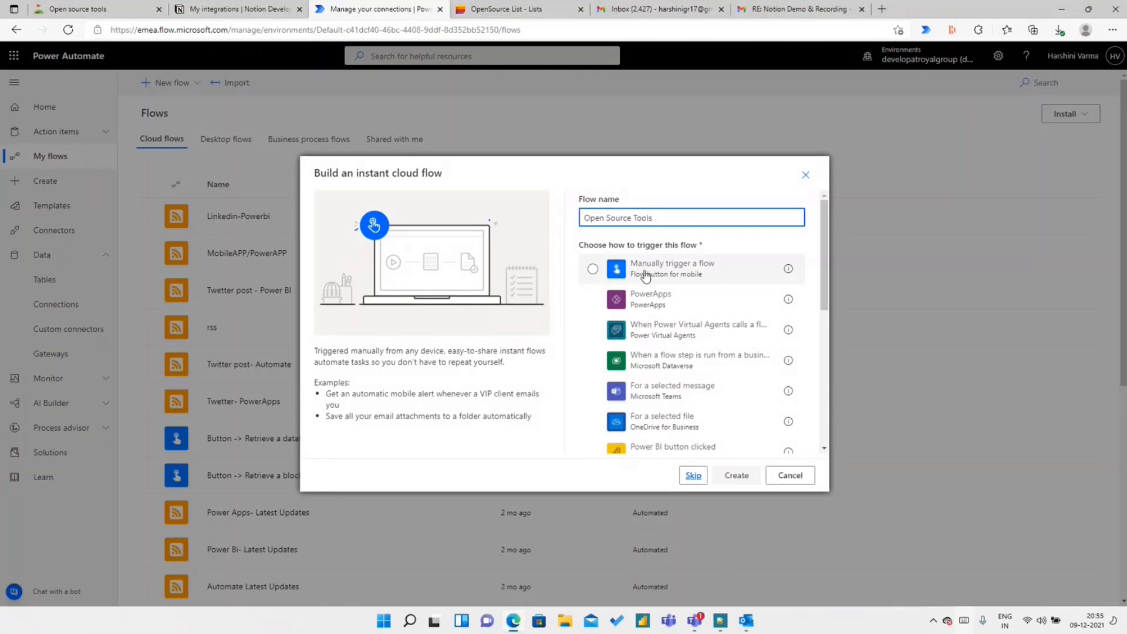
pyautogui.click(593, 270)
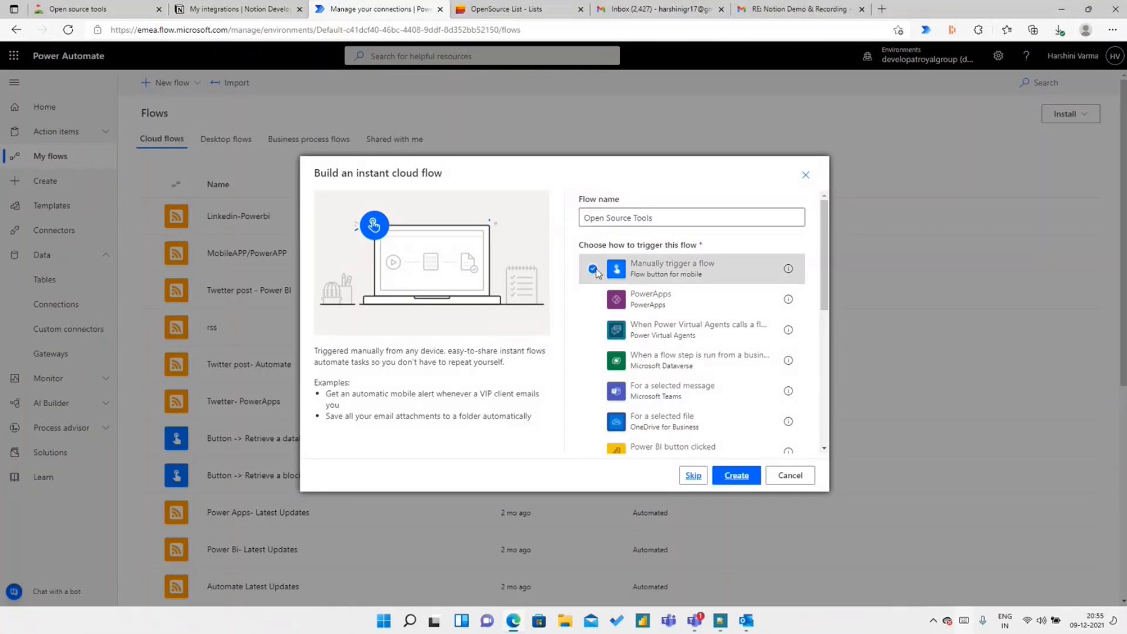
pyautogui.click(738, 485)
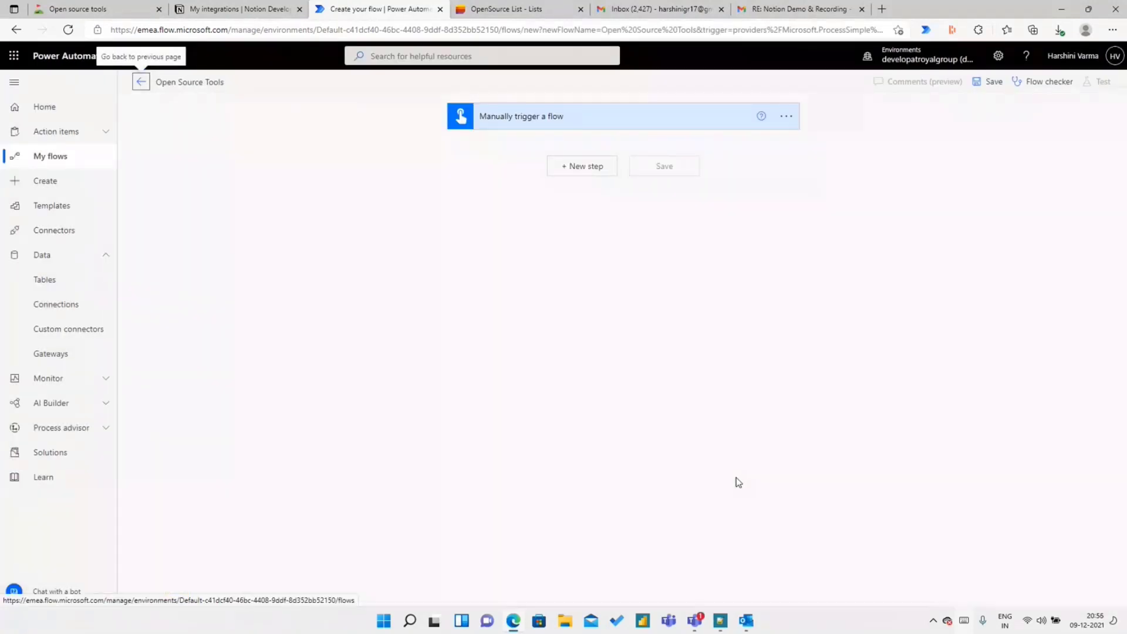
# Add the Notion (Independent Publisher) action "Retrieve block children" as the first step after the trigger
pyautogui.click(589, 167)
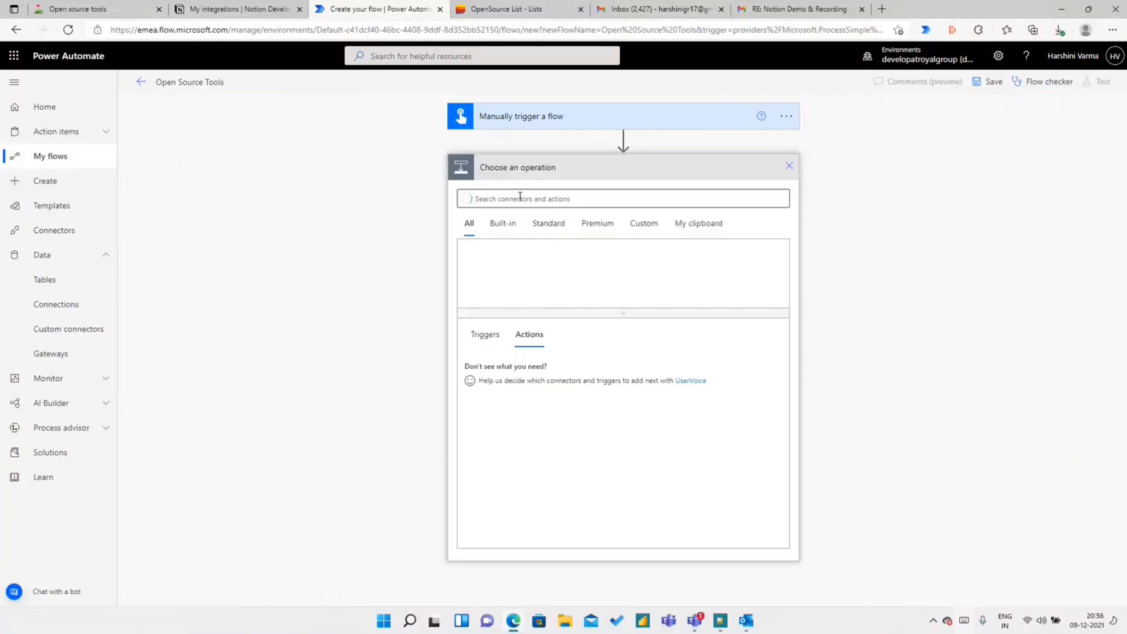
pyautogui.write('no')
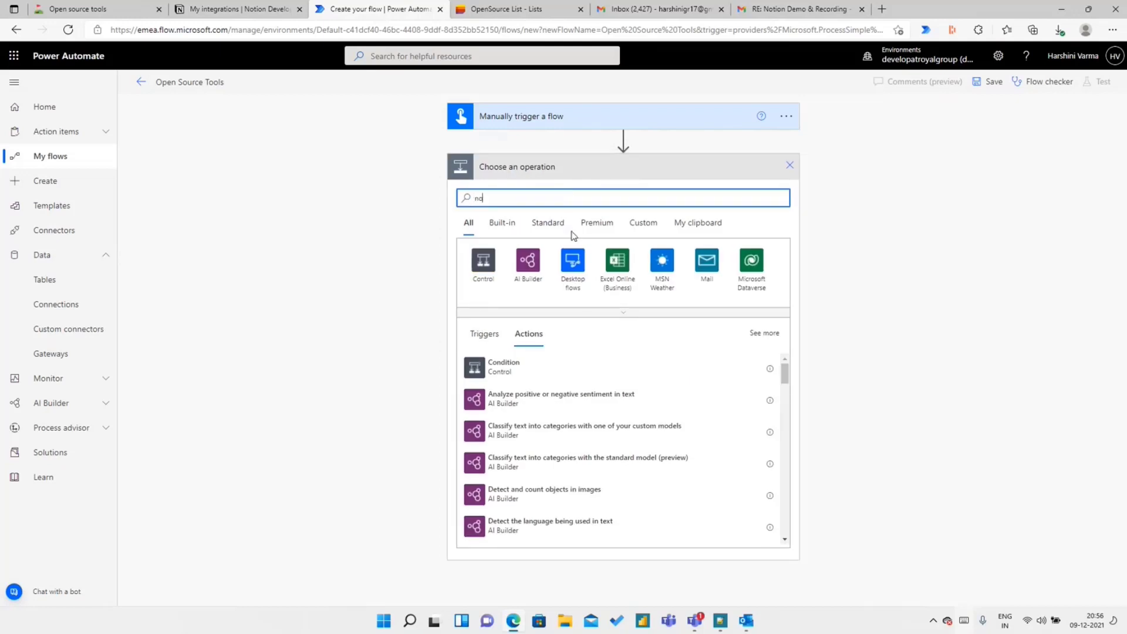
pyautogui.write('tion')
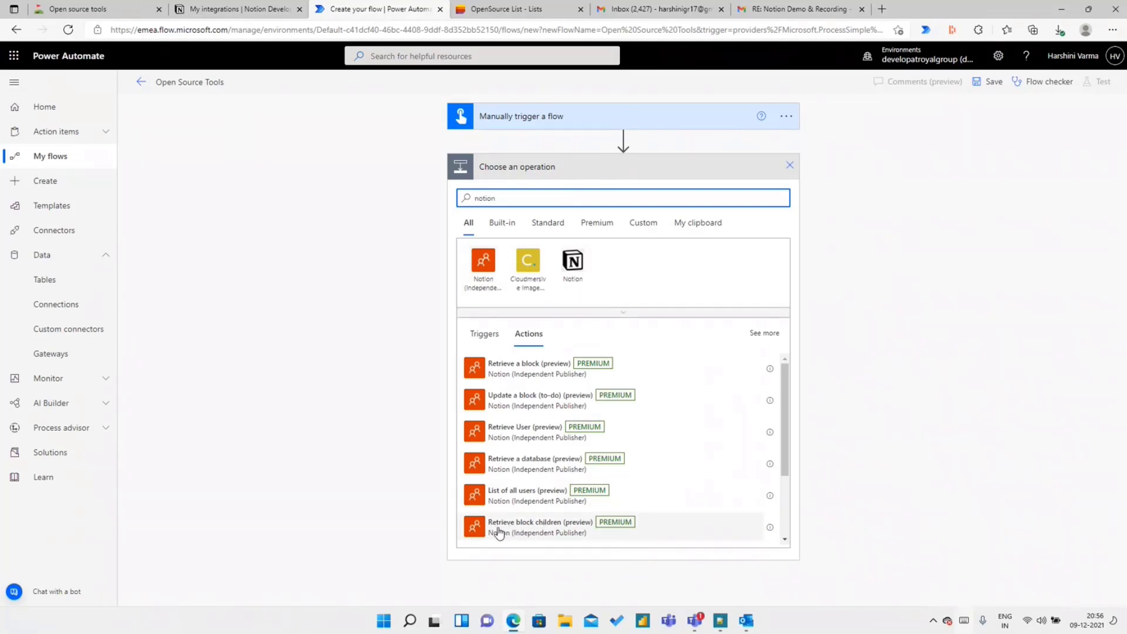
pyautogui.click(544, 533)
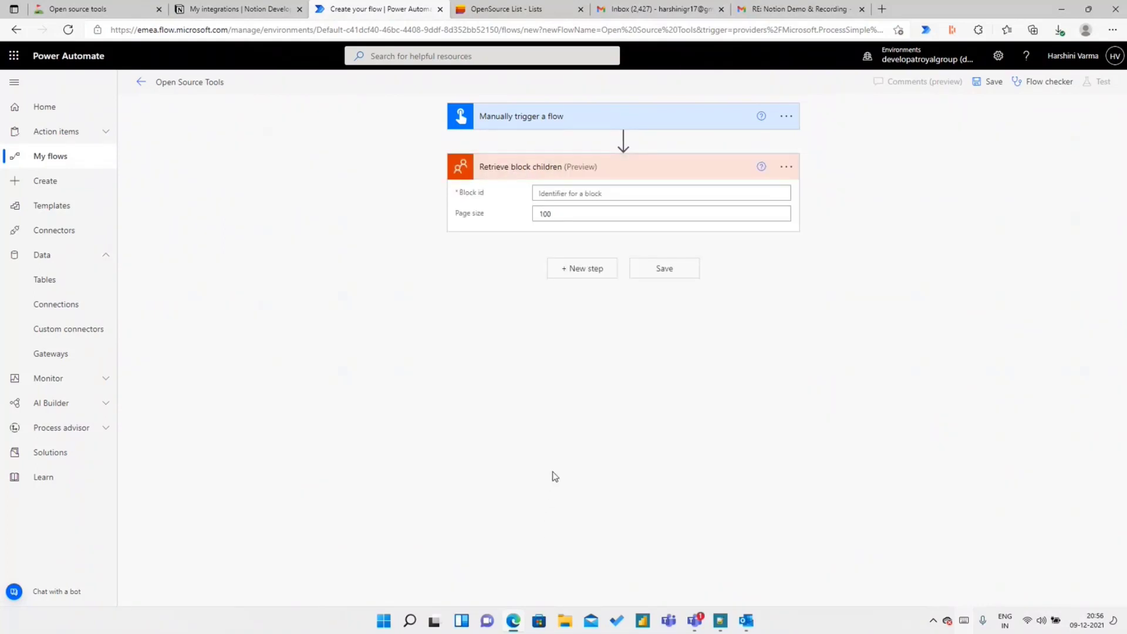
# View the new Notion connection form with its connection name and API key fields, and leave it without adding a connection
pyautogui.click(786, 166)
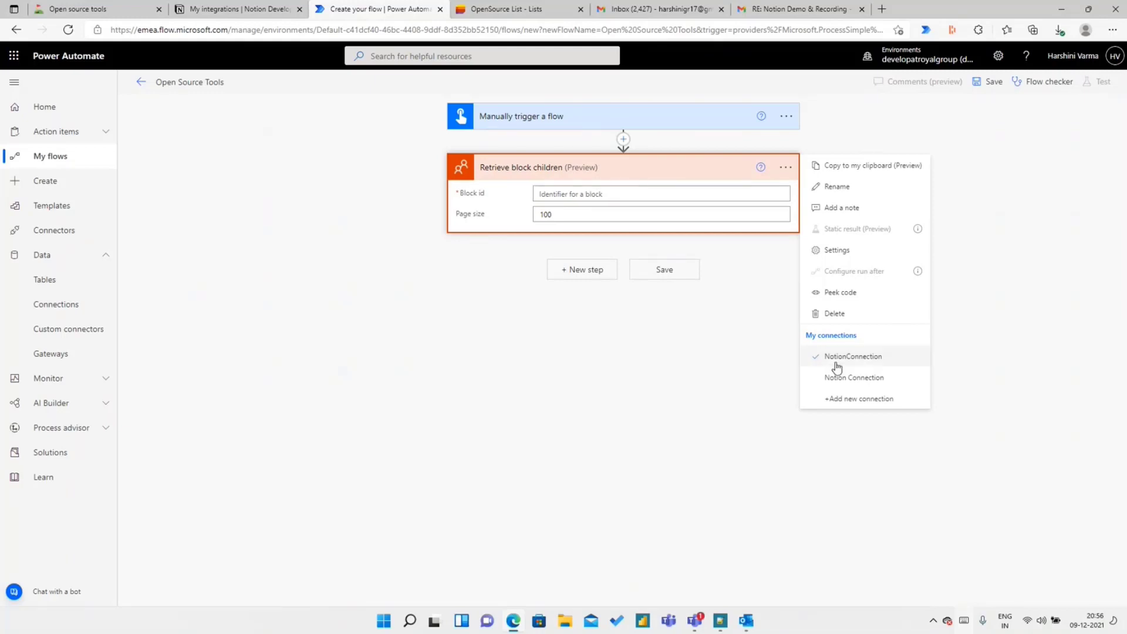
pyautogui.click(848, 405)
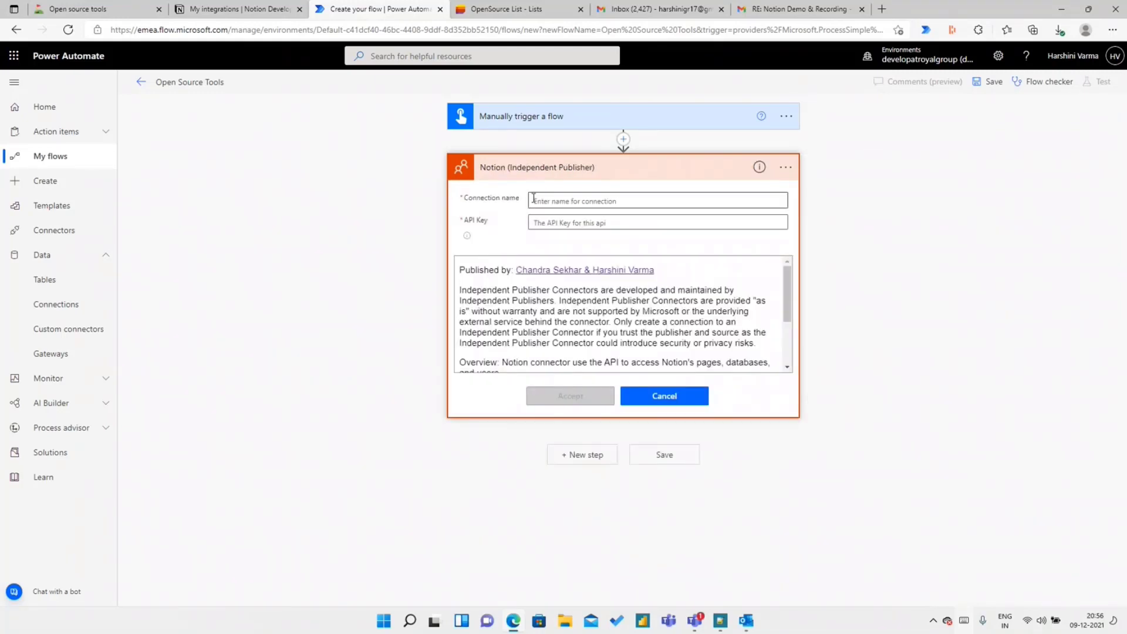
pyautogui.click(612, 207)
pyautogui.click(588, 218)
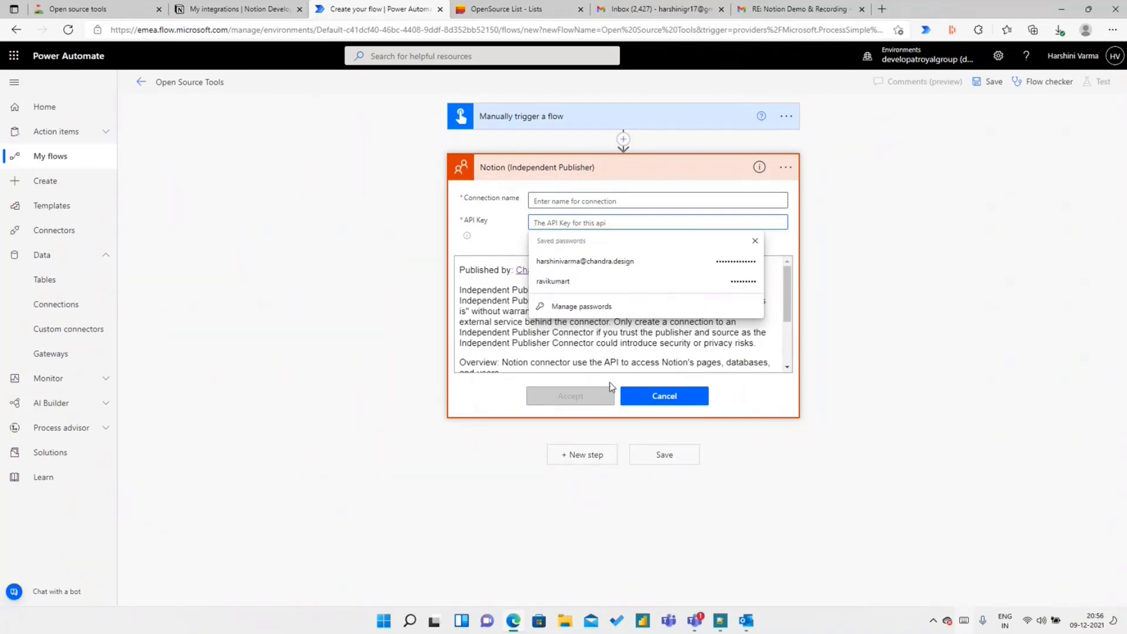
pyautogui.click(664, 398)
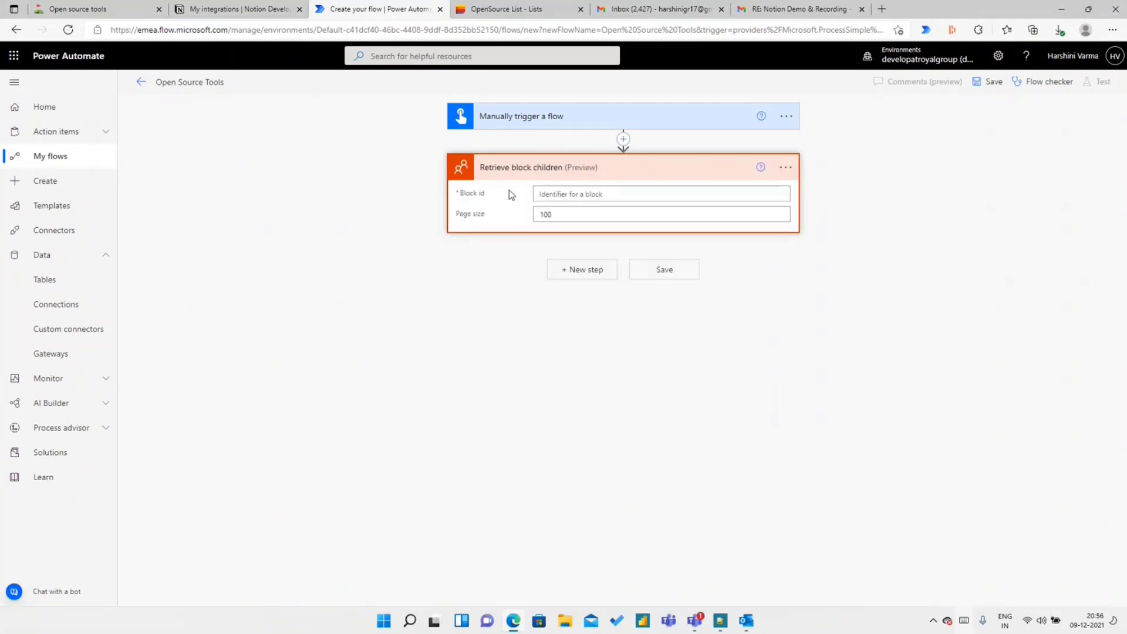
# Fill the Block id of Retrieve block children with the page ID copied from the Open source tools page address in Notion
pyautogui.click(556, 194)
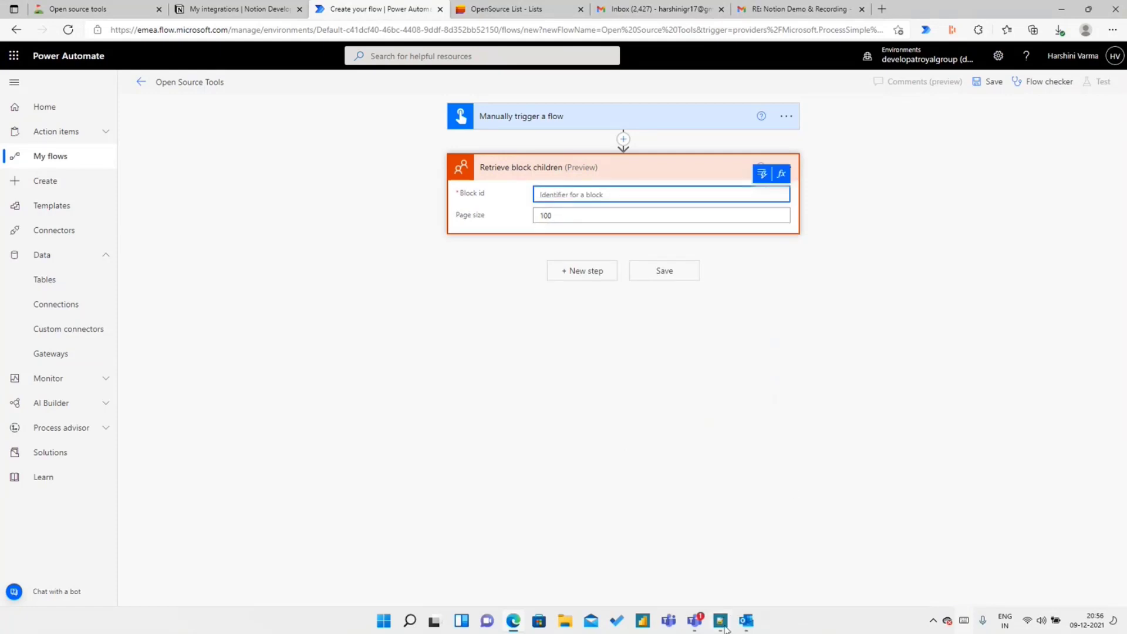
pyautogui.click(235, 9)
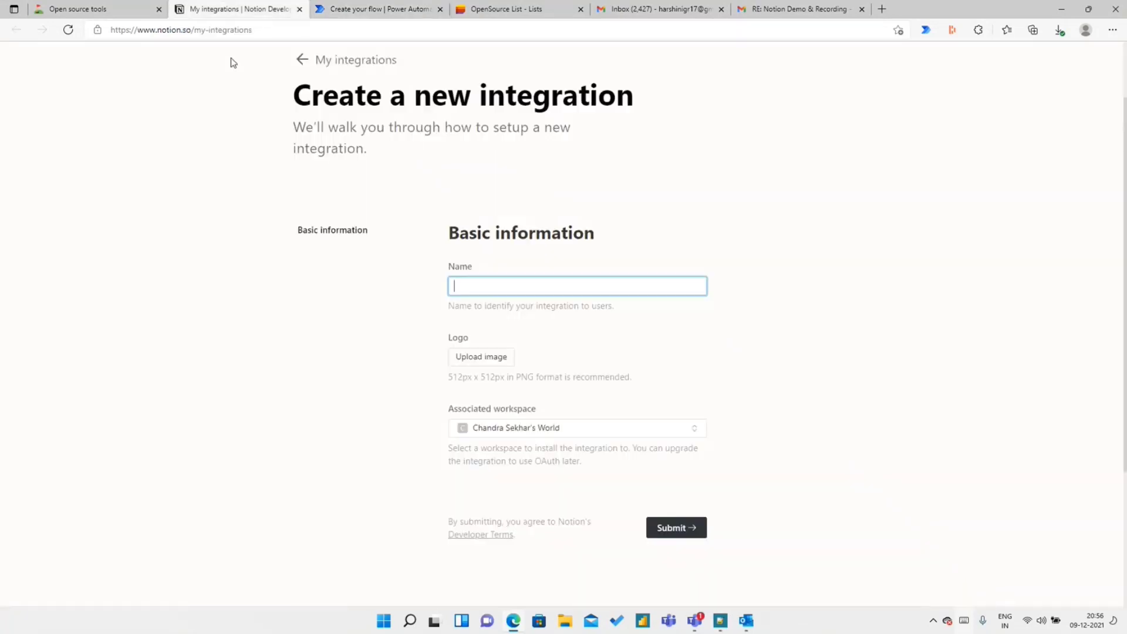
pyautogui.click(123, 9)
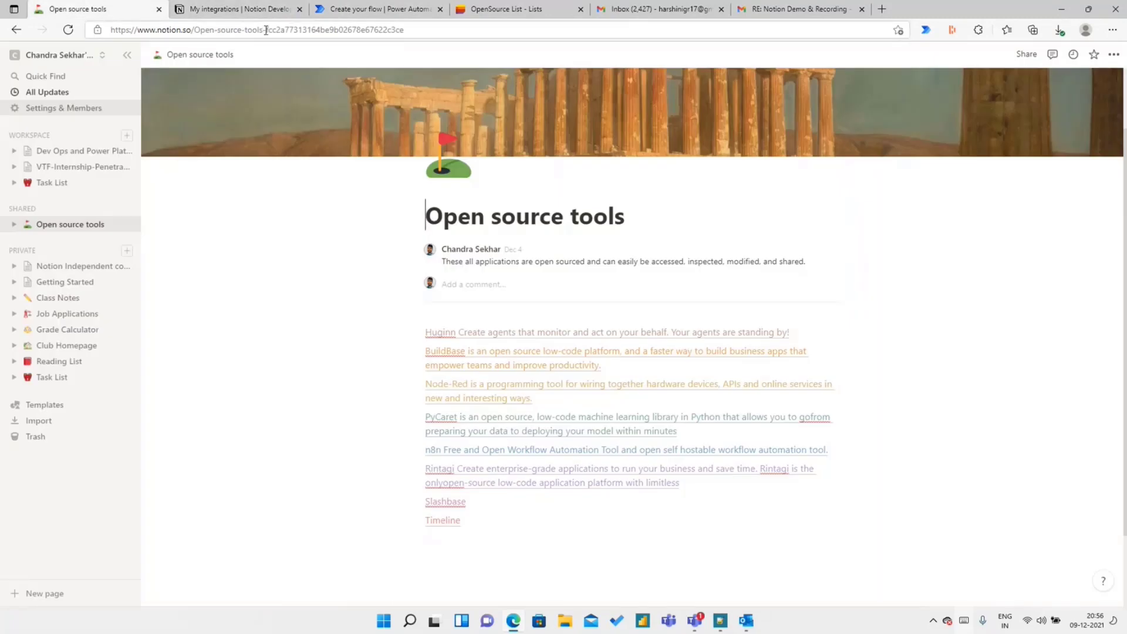
pyautogui.moveTo(266, 29); pyautogui.dragTo(437, 44)
pyautogui.hotkey('ctrl', 'c')
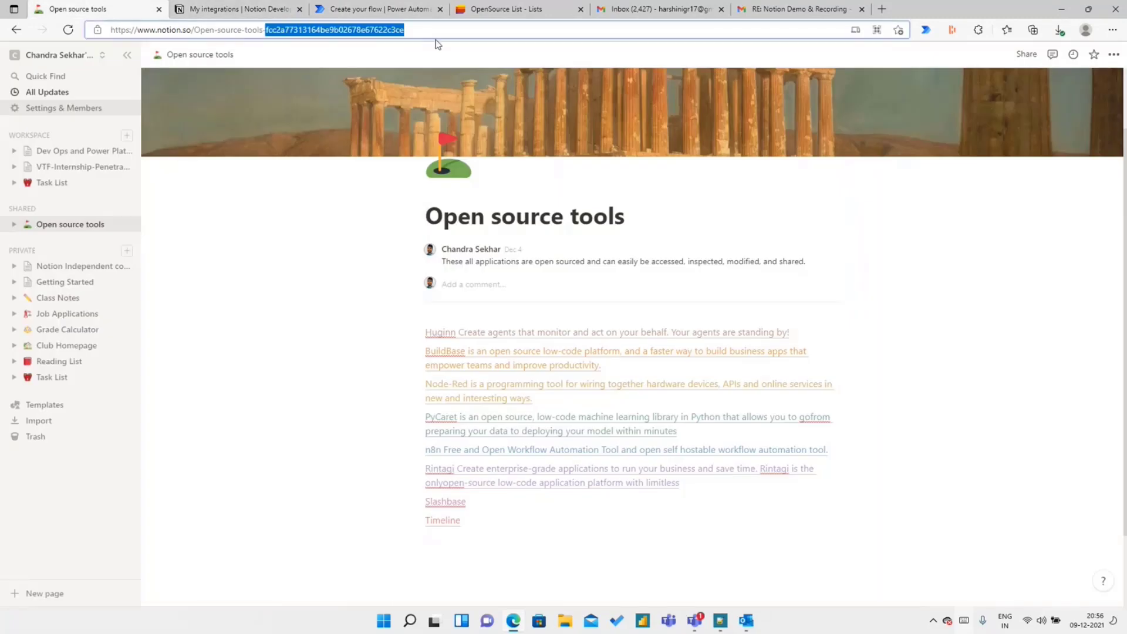
pyautogui.click(390, 8)
pyautogui.hotkey('ctrl', 'v')
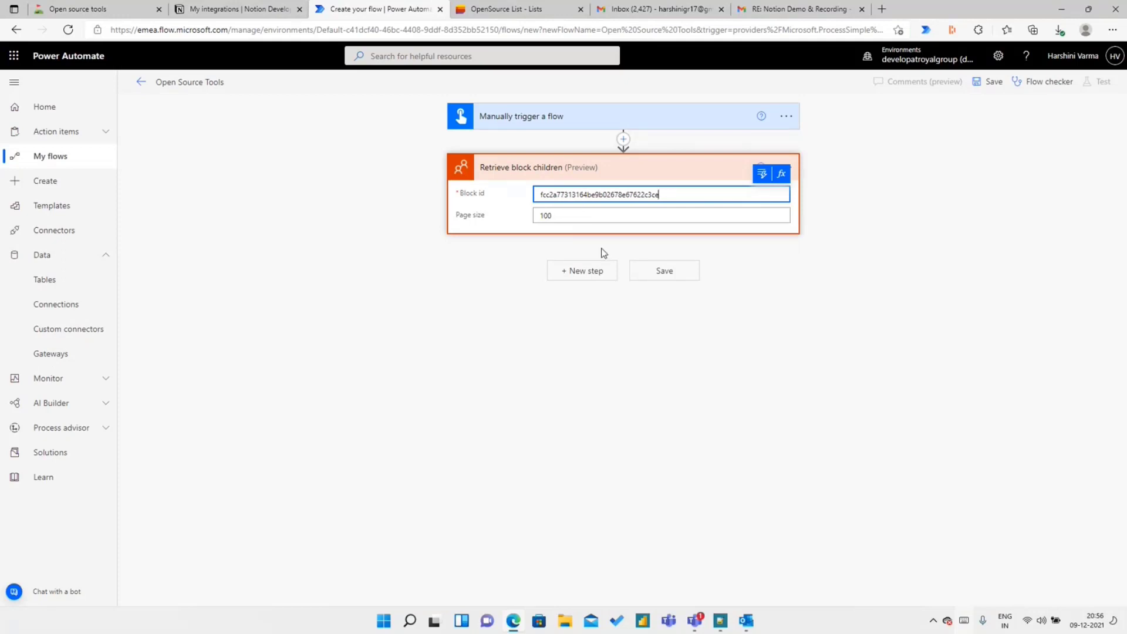
# Save the Open Source Tools flow and run it as a manual test using the Notion connection
pyautogui.click(600, 273)
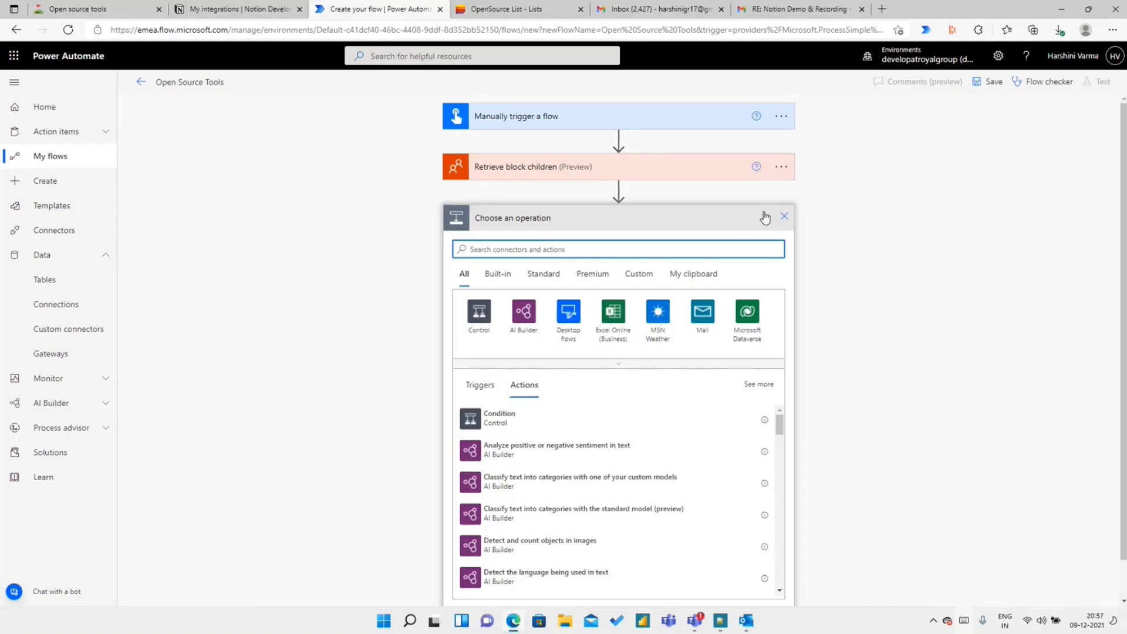
pyautogui.click(783, 216)
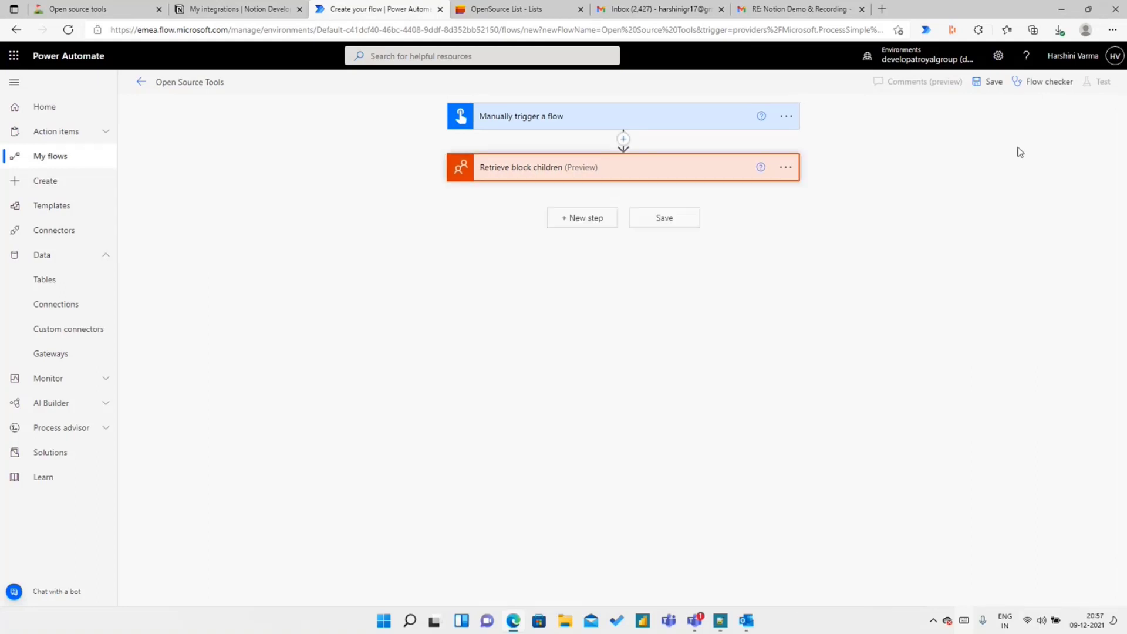
pyautogui.click(988, 86)
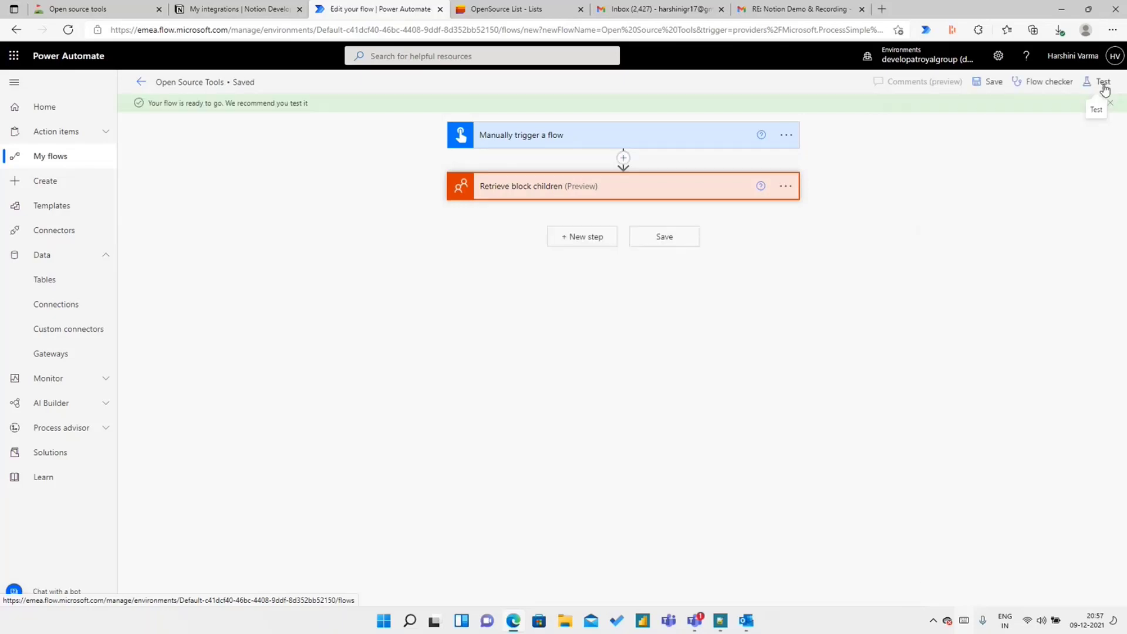
pyautogui.click(1104, 84)
pyautogui.click(1027, 118)
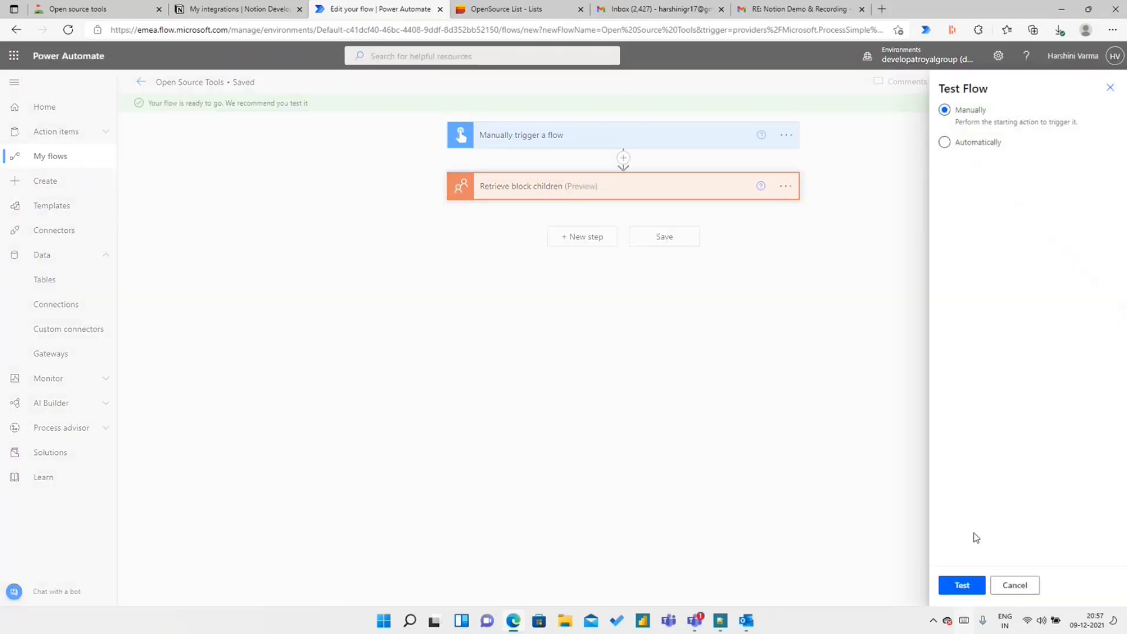
pyautogui.click(963, 589)
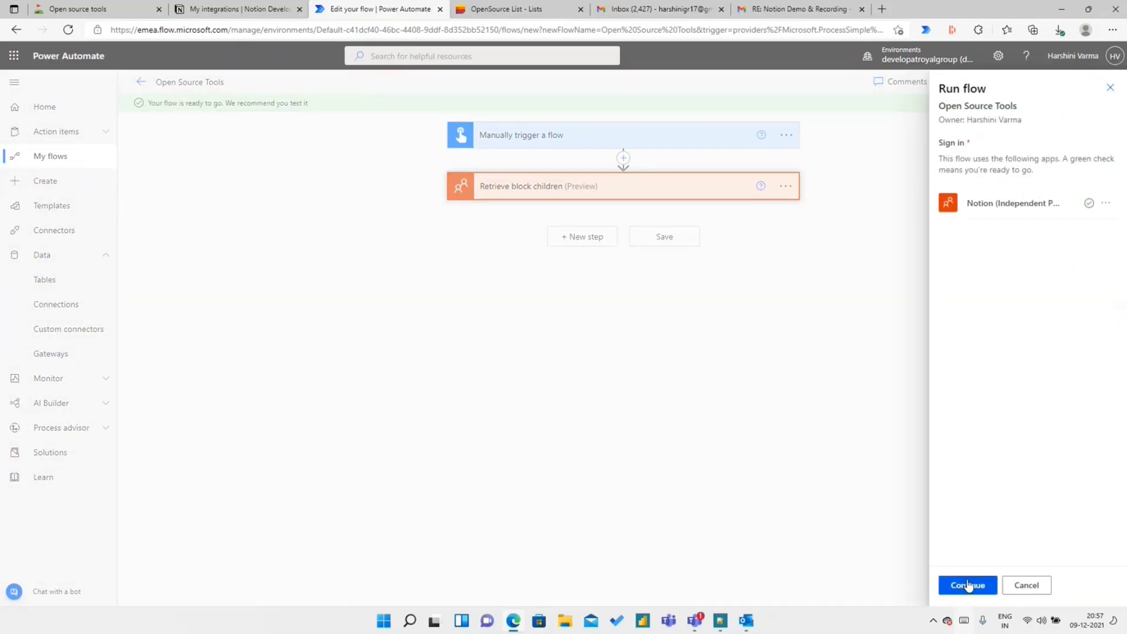
pyautogui.click(966, 584)
pyautogui.click(971, 587)
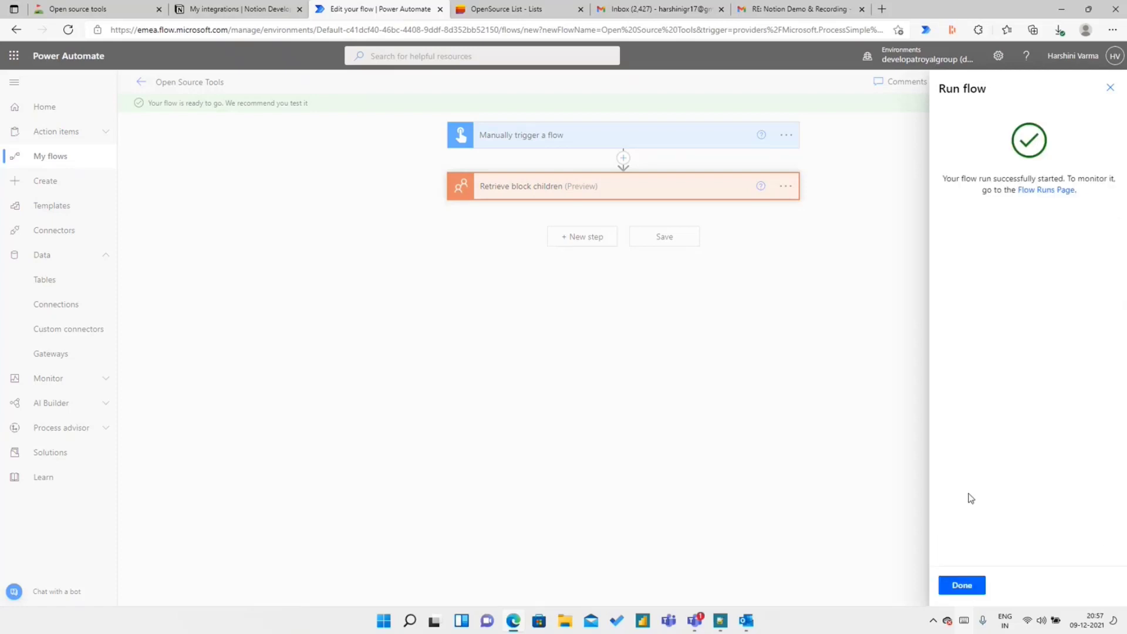
pyautogui.click(963, 586)
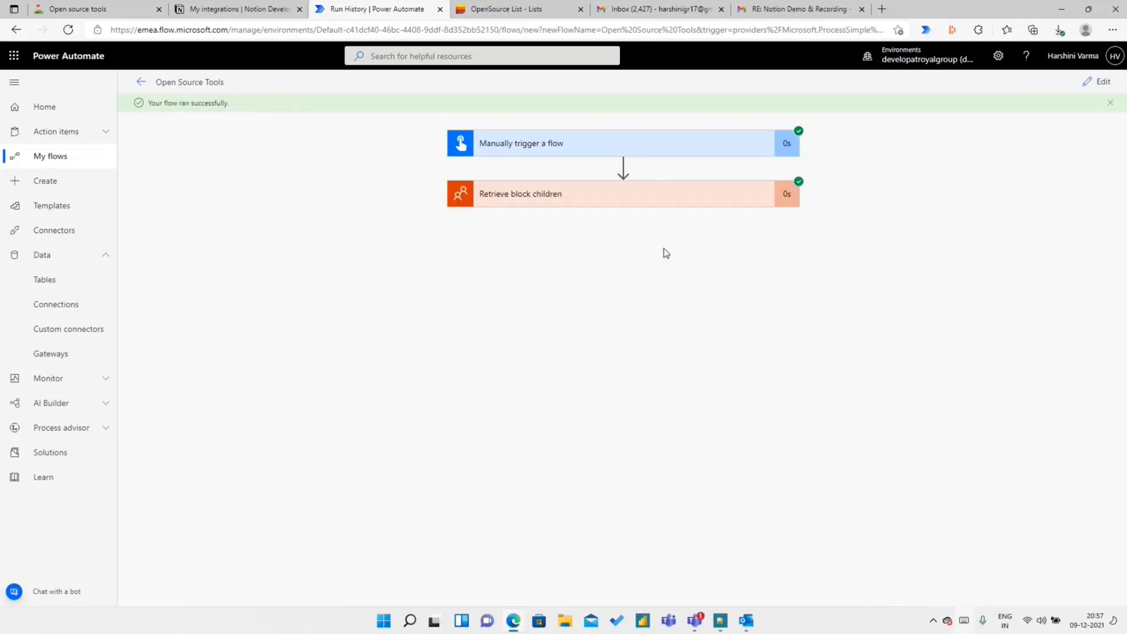
# Examine the raw outputs of Retrieve block children, focusing on the results array, plain_text and href, and compare them with the Notion page
pyautogui.click(659, 194)
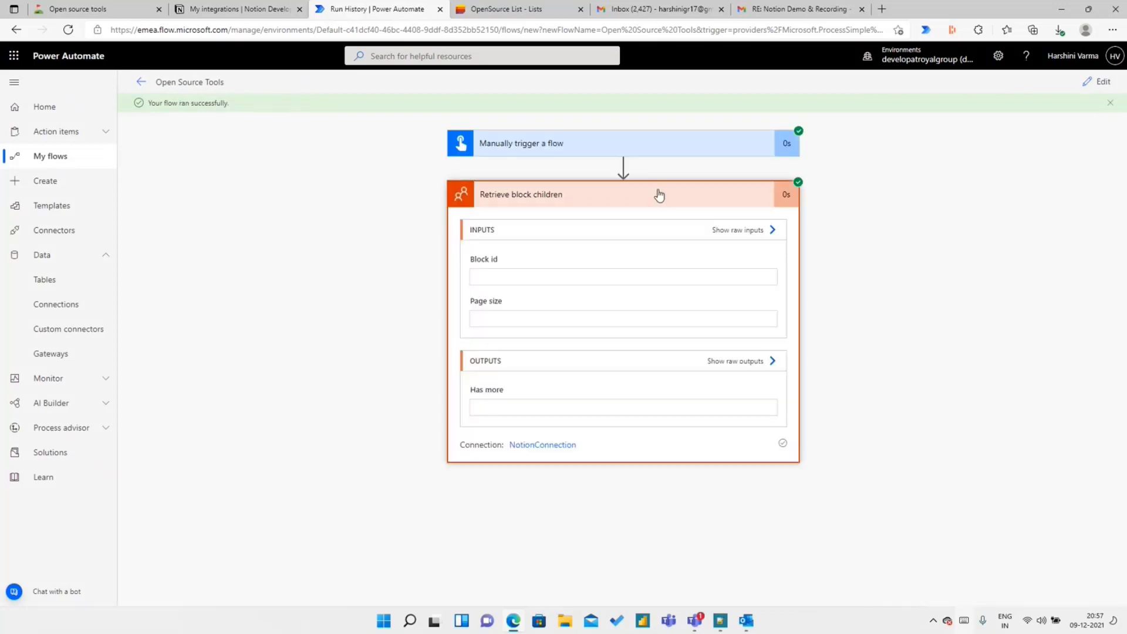
pyautogui.click(737, 362)
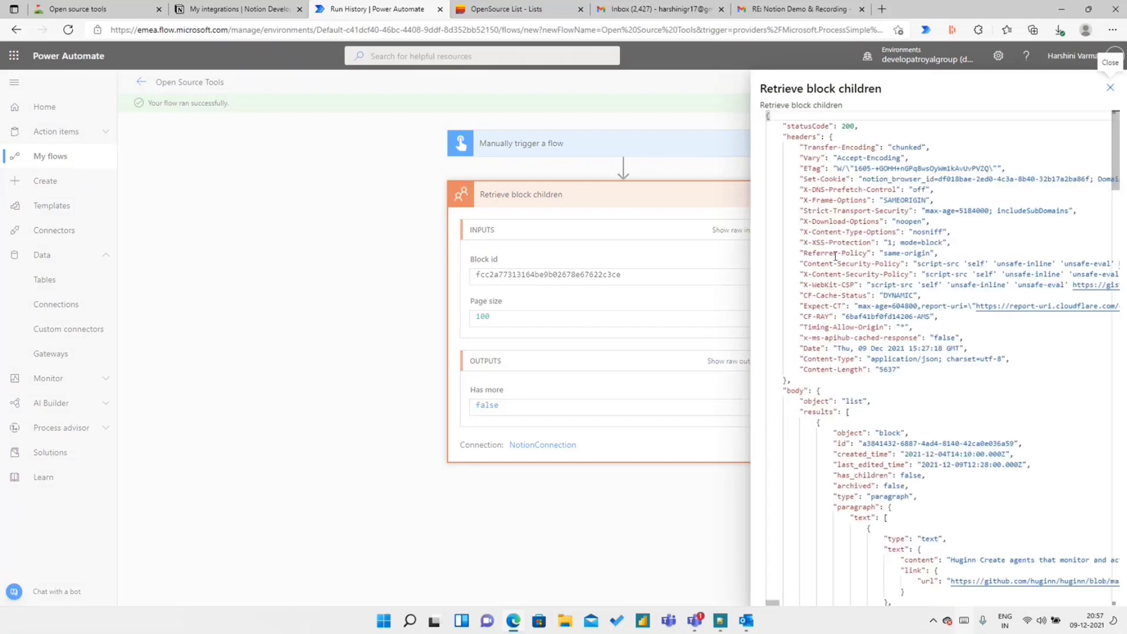
pyautogui.scroll(-3, 884, 438)
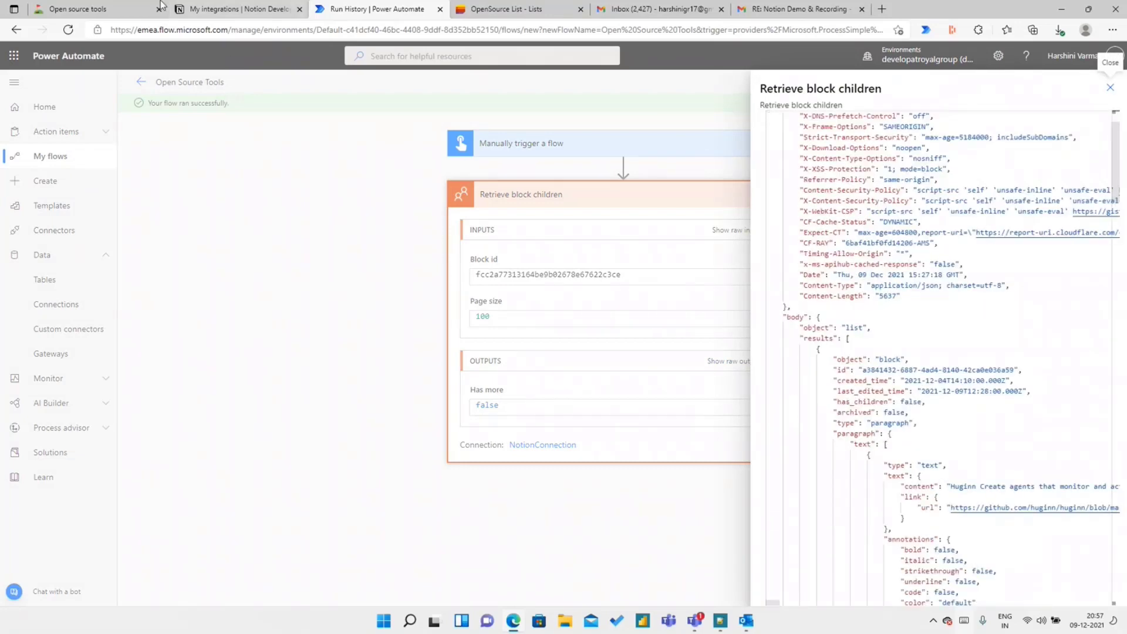
pyautogui.hotkey('ctrl', '1')
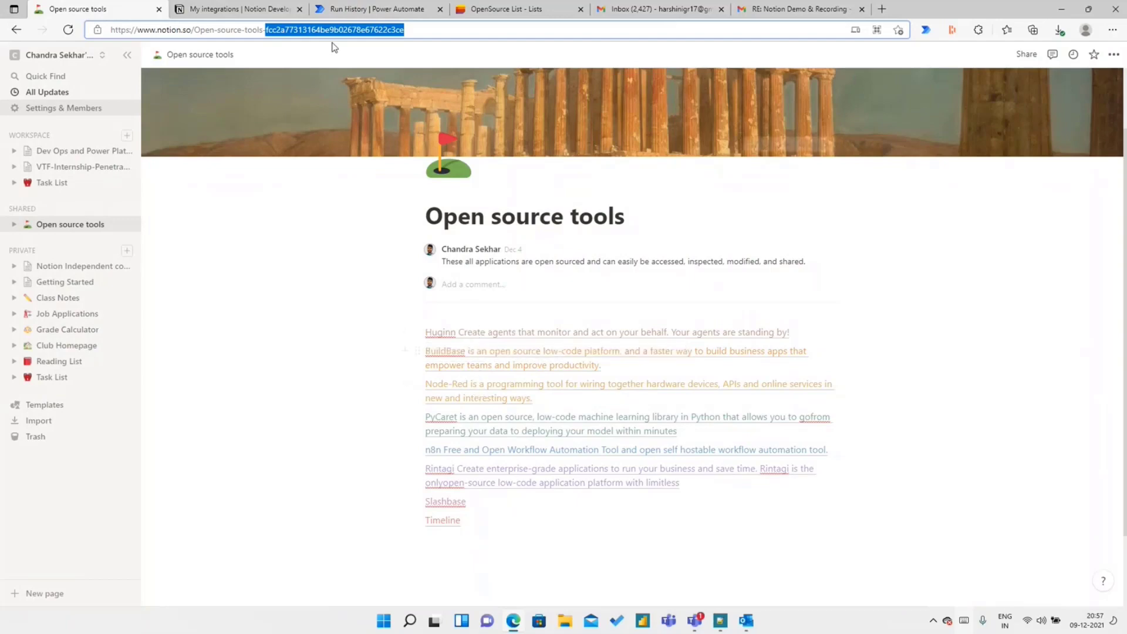
pyautogui.click(406, 9)
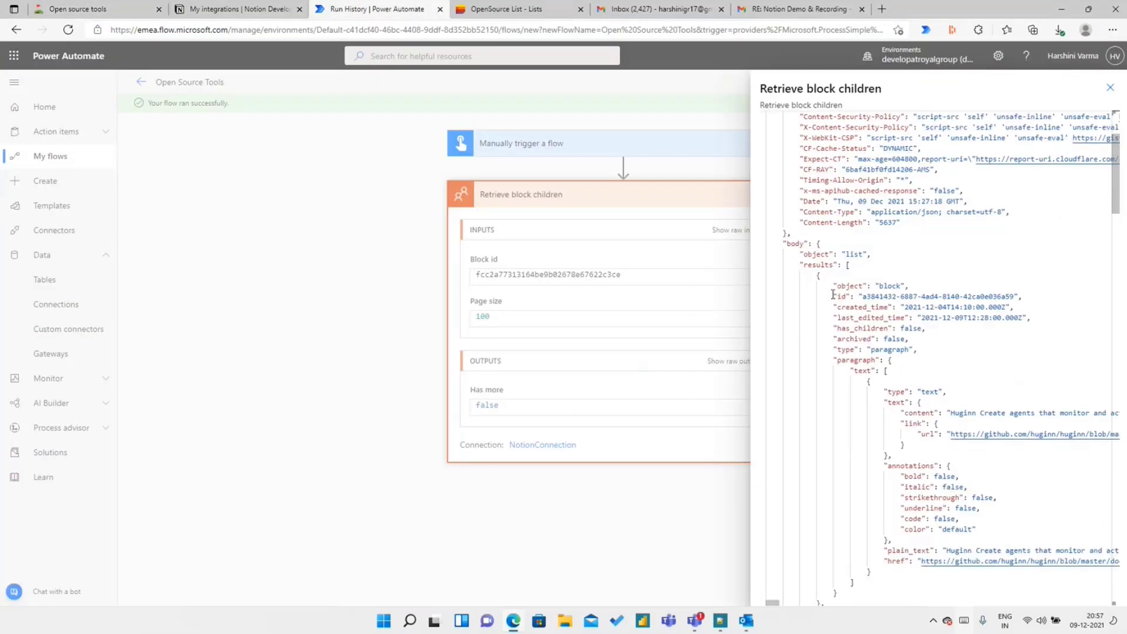
pyautogui.moveTo(786, 243); pyautogui.dragTo(837, 265)
pyautogui.scroll(-5, 982, 490)
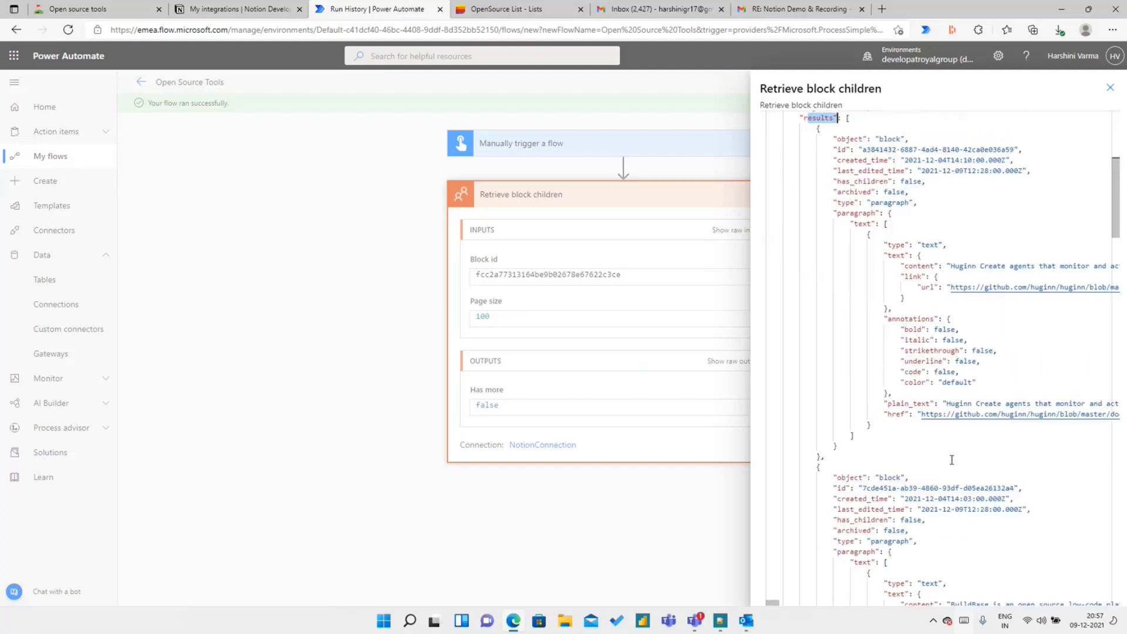
pyautogui.moveTo(947, 405); pyautogui.dragTo(1070, 403)
pyautogui.click(960, 414)
pyautogui.moveTo(893, 393); pyautogui.dragTo(1049, 414)
pyautogui.click(943, 414)
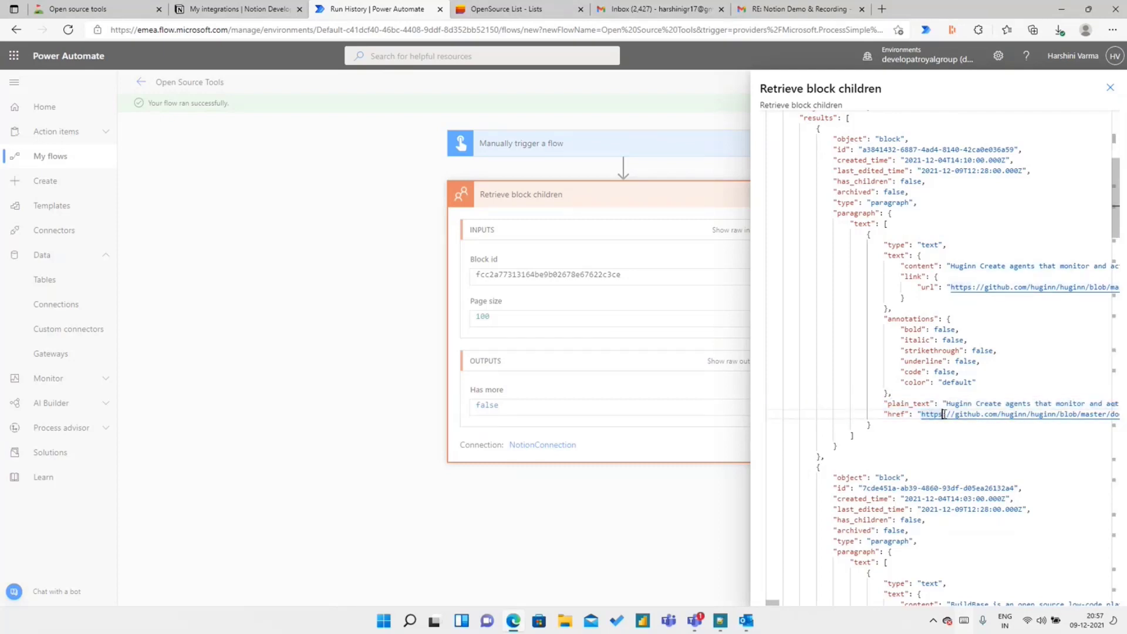
pyautogui.click(1110, 87)
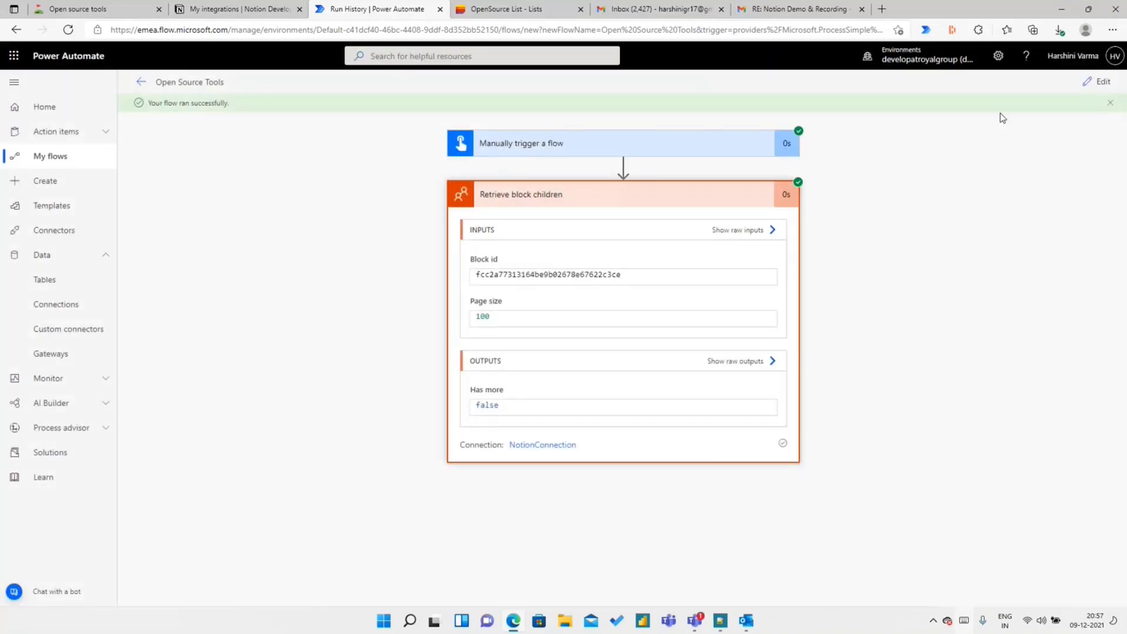
# Return the flow to editing and add a Parse JSON action after Retrieve block children
pyautogui.click(724, 196)
pyautogui.click(1096, 82)
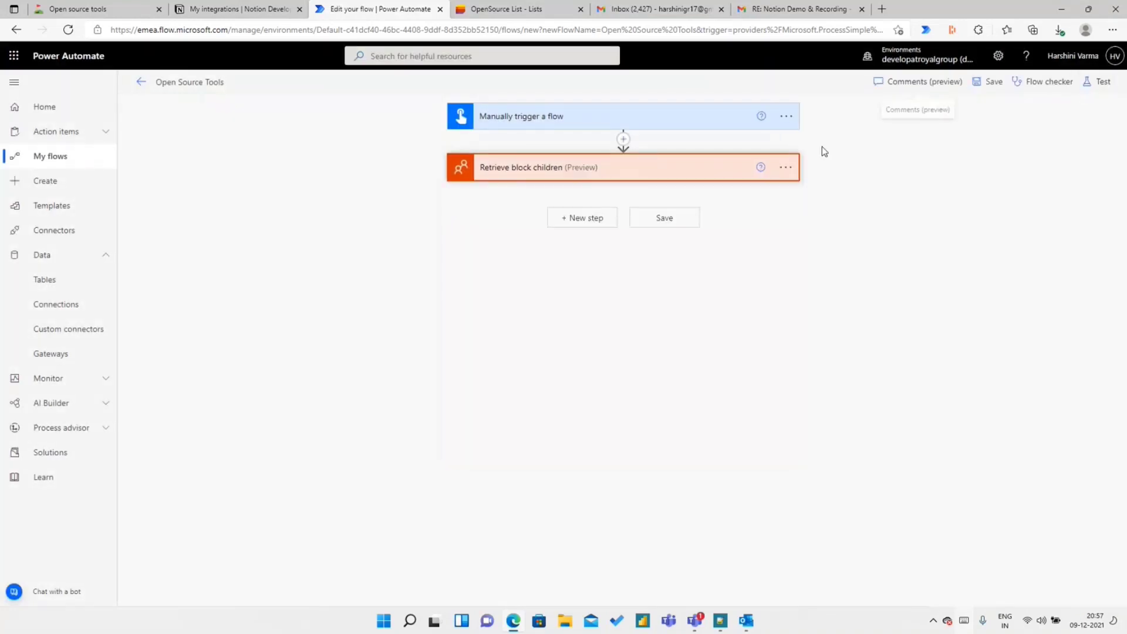
pyautogui.click(596, 217)
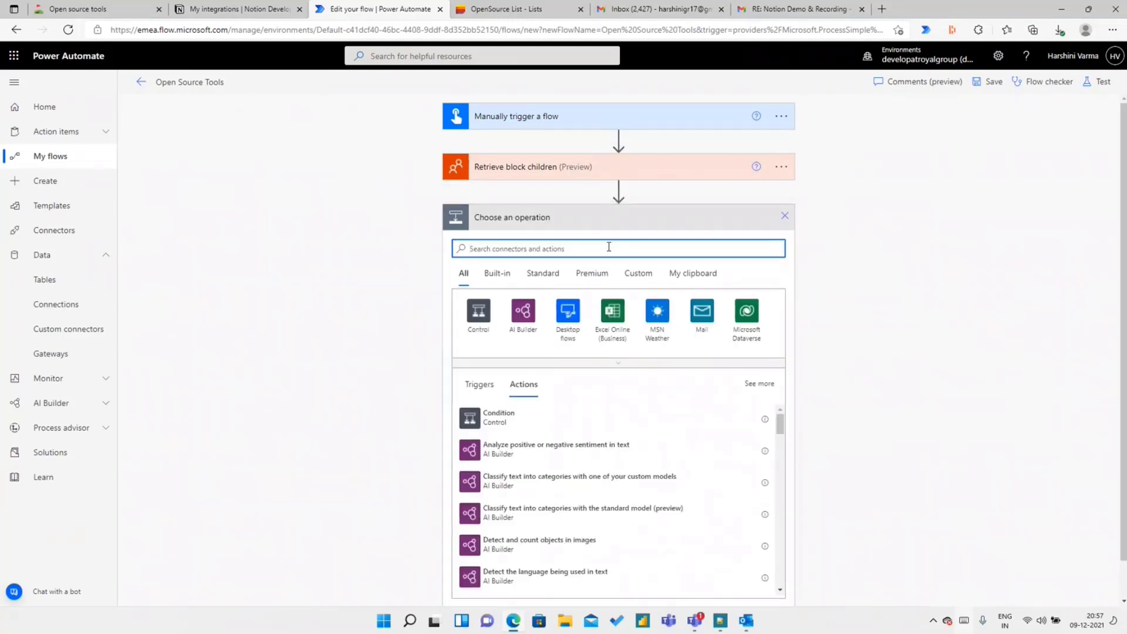
pyautogui.write('par')
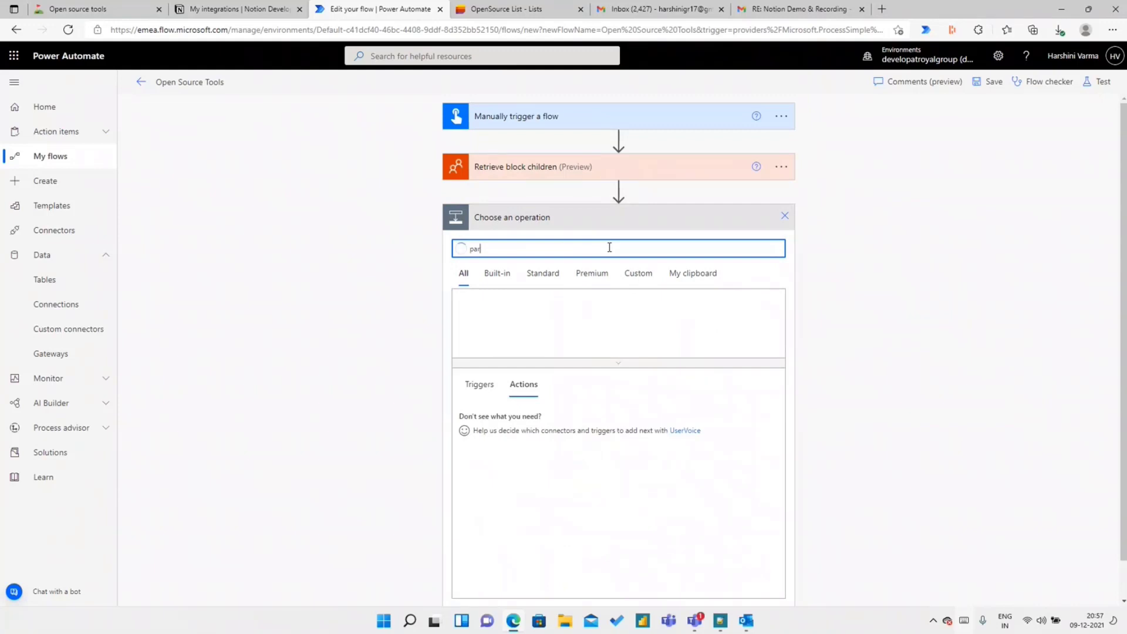
pyautogui.write('se json')
pyautogui.click(583, 421)
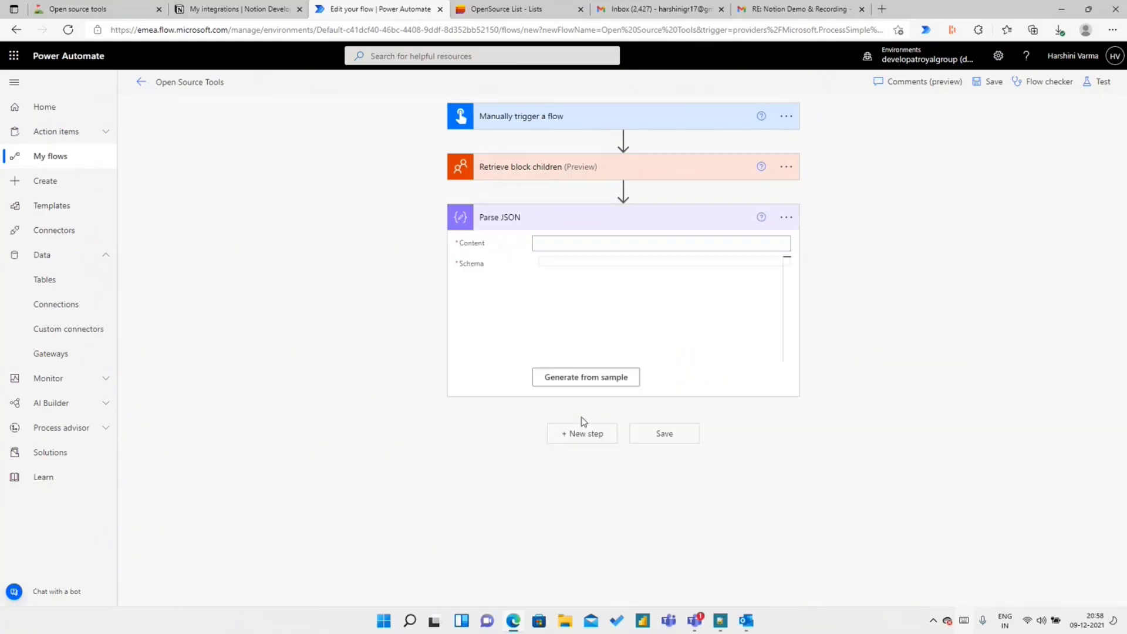
# Set the Parse JSON content to the expression body('Retrieve_block_children')['results']
pyautogui.click(596, 245)
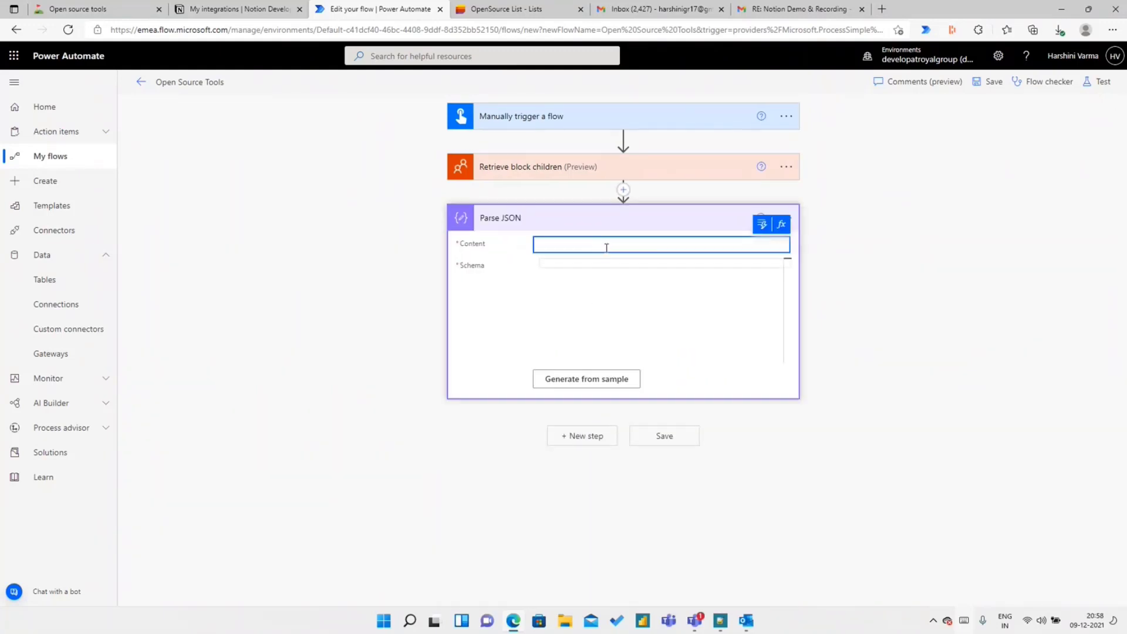
pyautogui.click(763, 227)
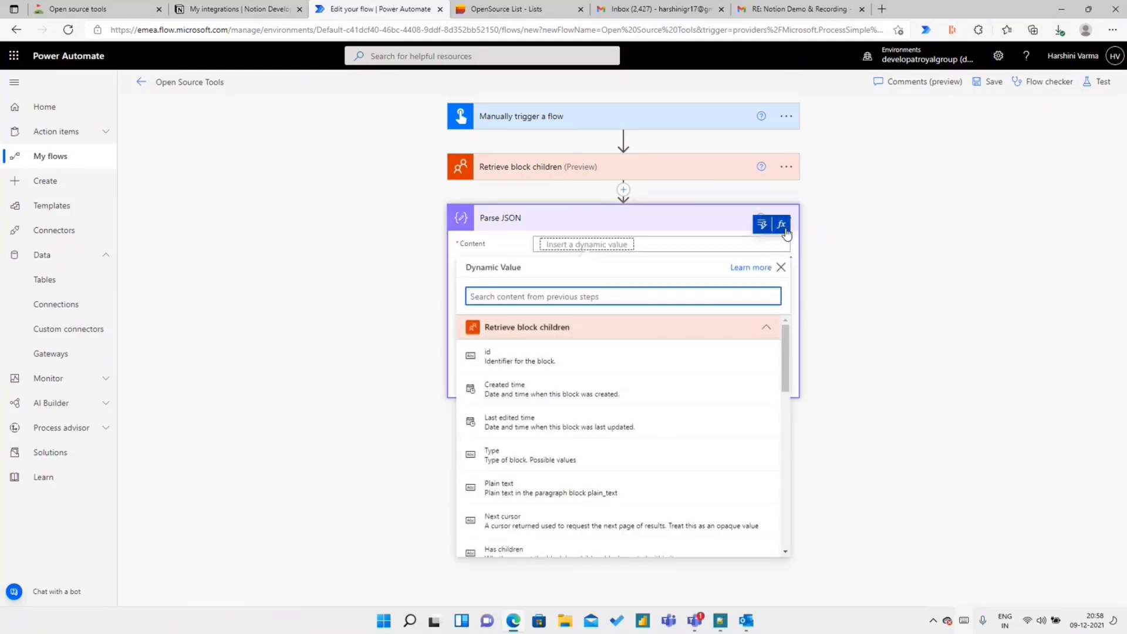
pyautogui.click(783, 228)
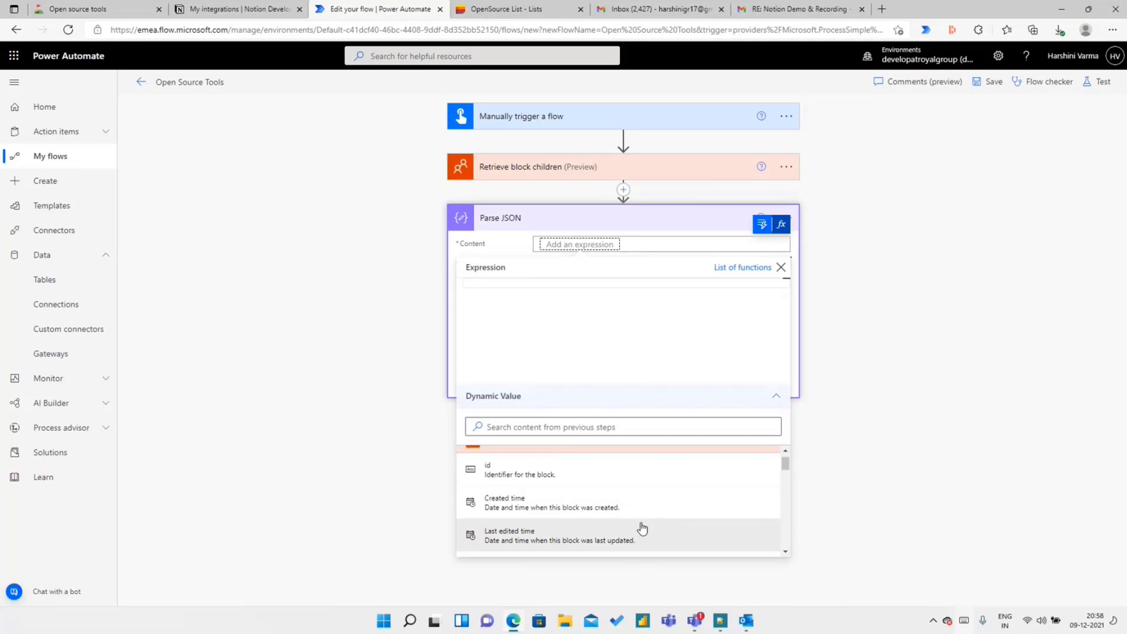
pyautogui.scroll(-5, 643, 528)
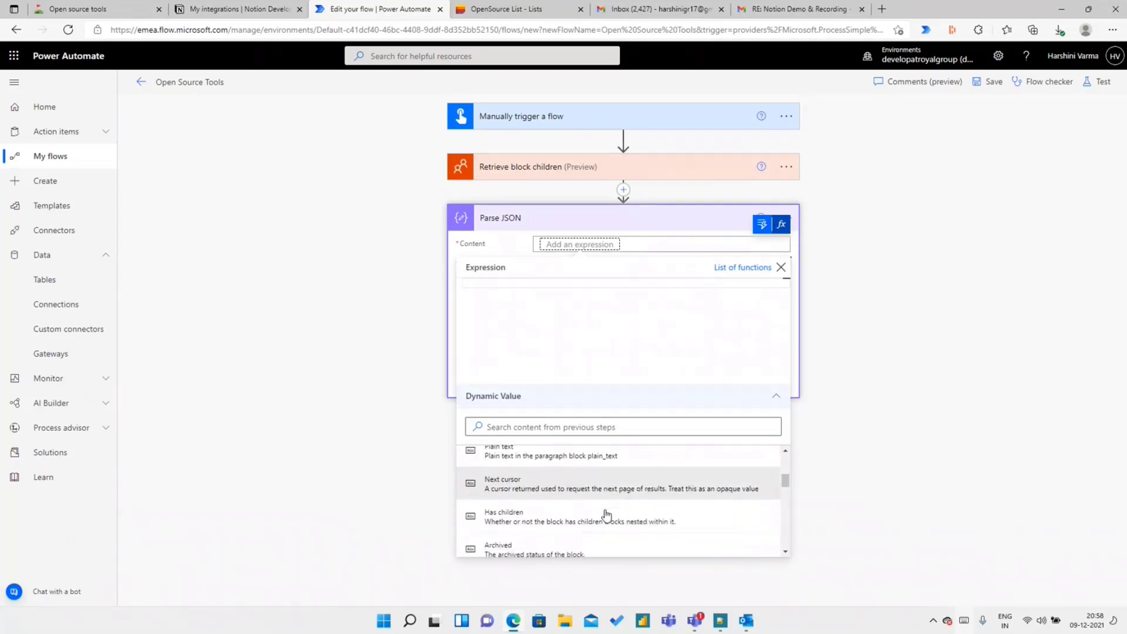
pyautogui.scroll(-3, 605, 516)
pyautogui.click(558, 529)
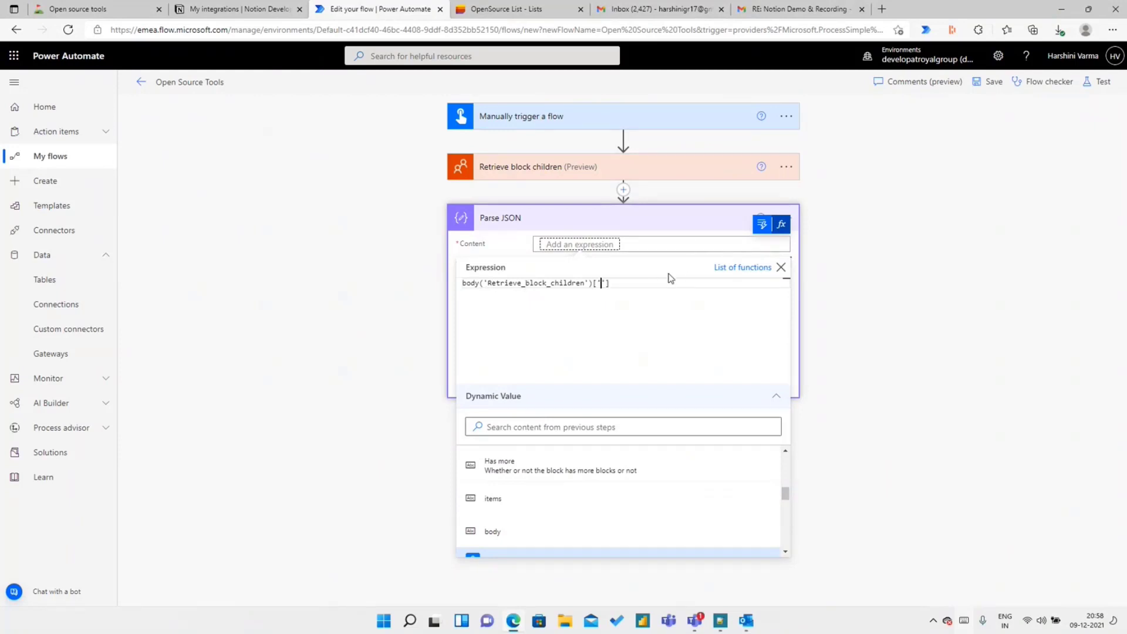
pyautogui.write("['results")
pyautogui.click(782, 271)
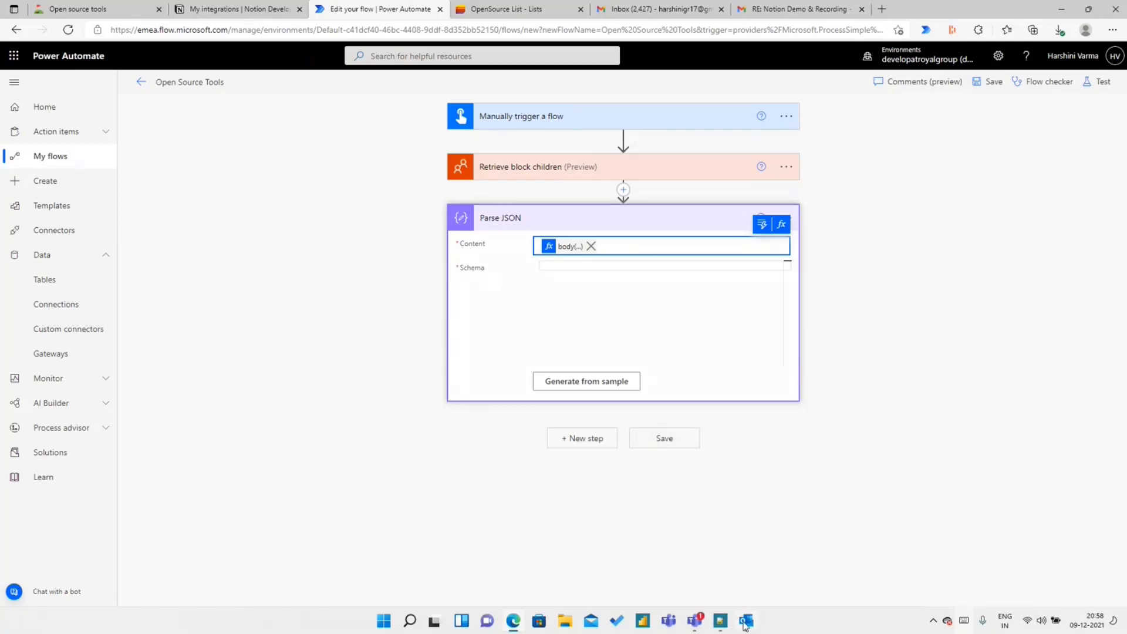
# Copy the JSON from Json.txt in Notepad++ and use it as the sample payload to generate the Parse JSON schema
pyautogui.click(719, 621)
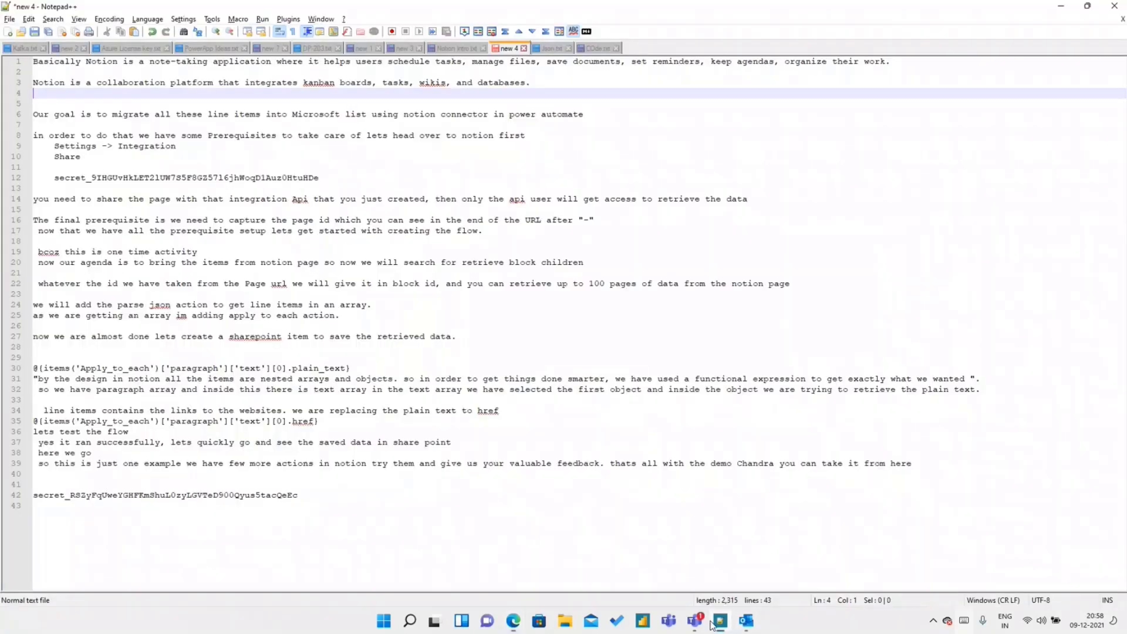
pyautogui.hotkey('ctrl', 'Tab')
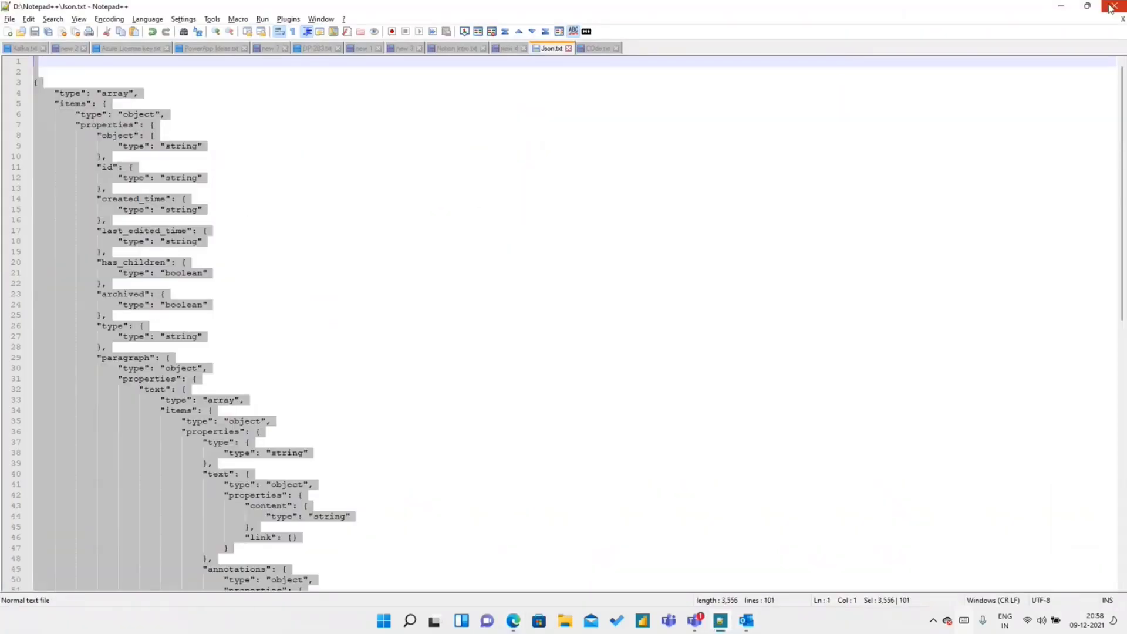
pyautogui.click(1061, 8)
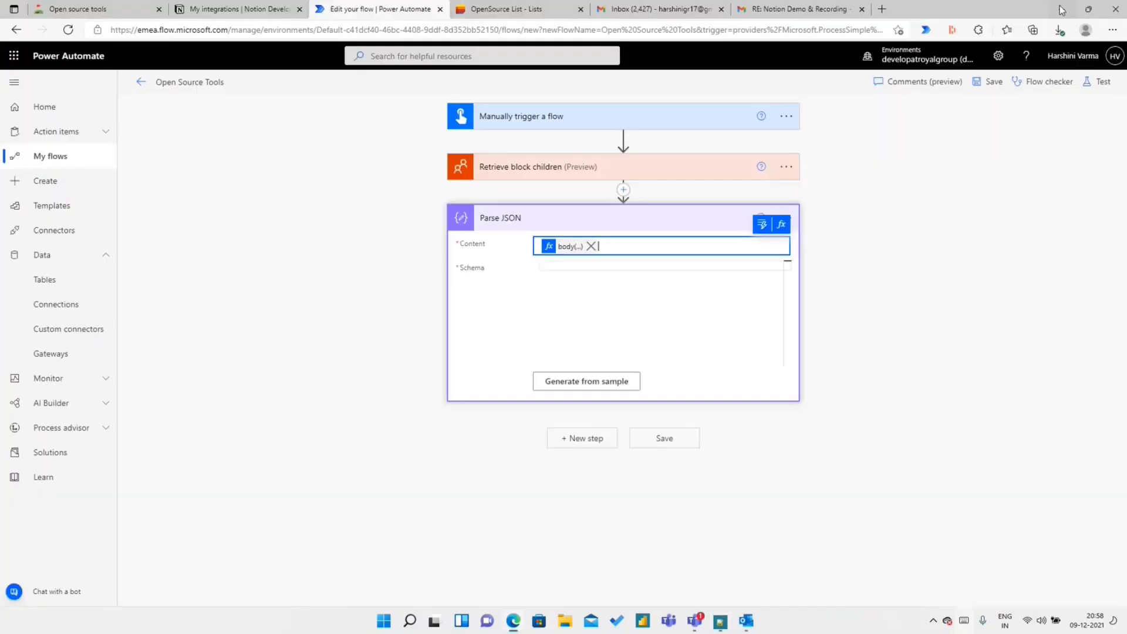
pyautogui.click(613, 381)
pyautogui.hotkey('ctrl', 'v')
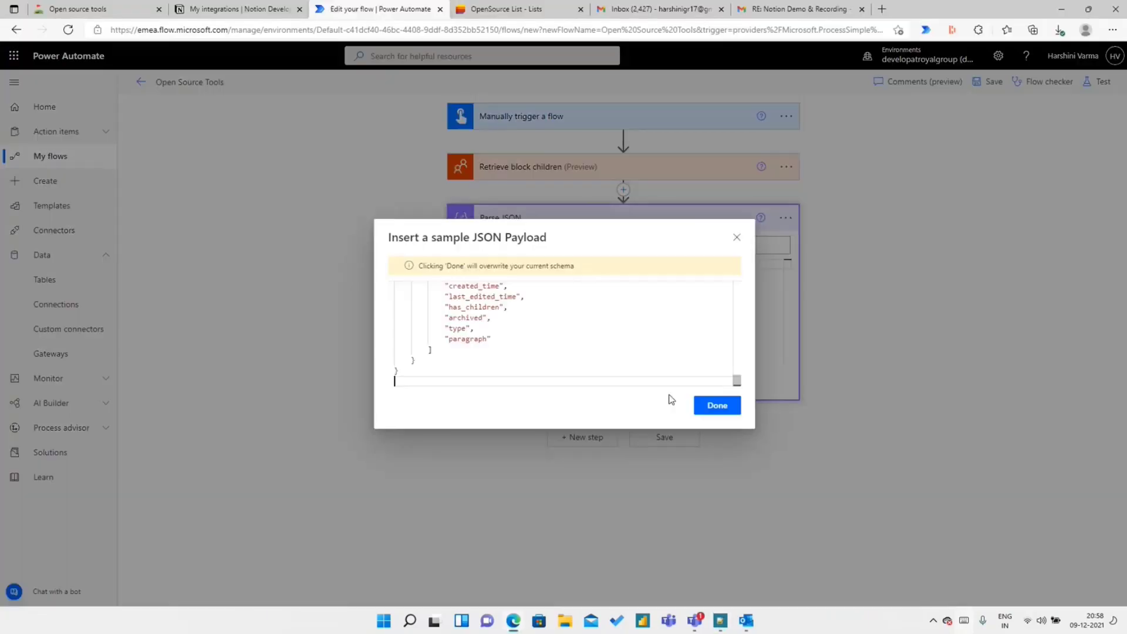
pyautogui.click(717, 403)
# Change the top-level type in the Parse JSON schema to "array"
pyautogui.click(621, 306)
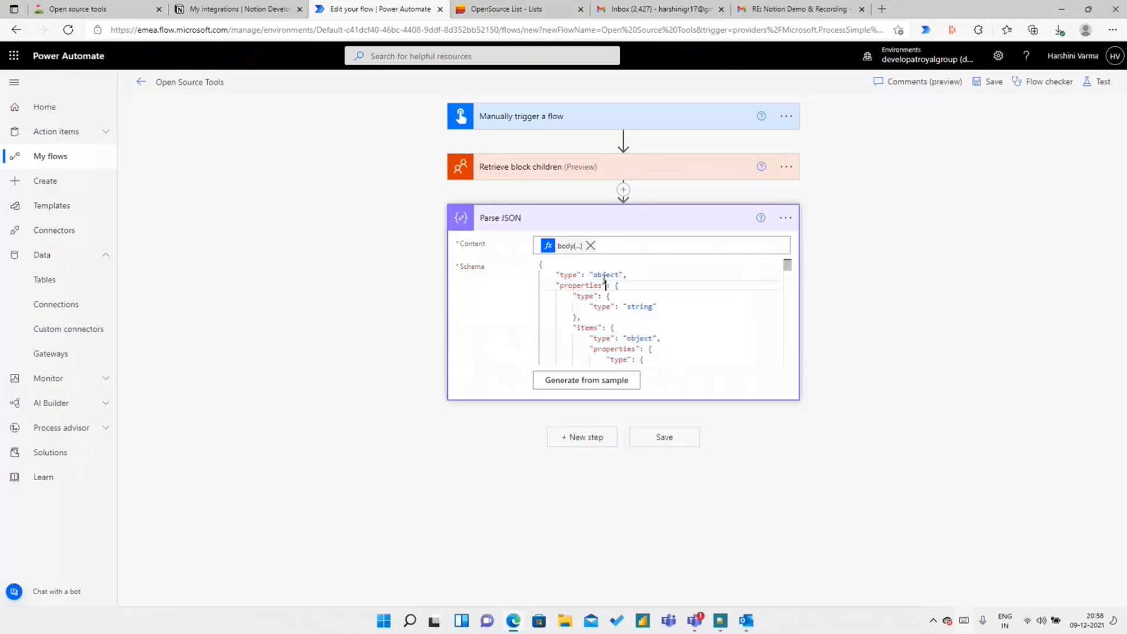
pyautogui.moveTo(619, 275); pyautogui.dragTo(595, 274)
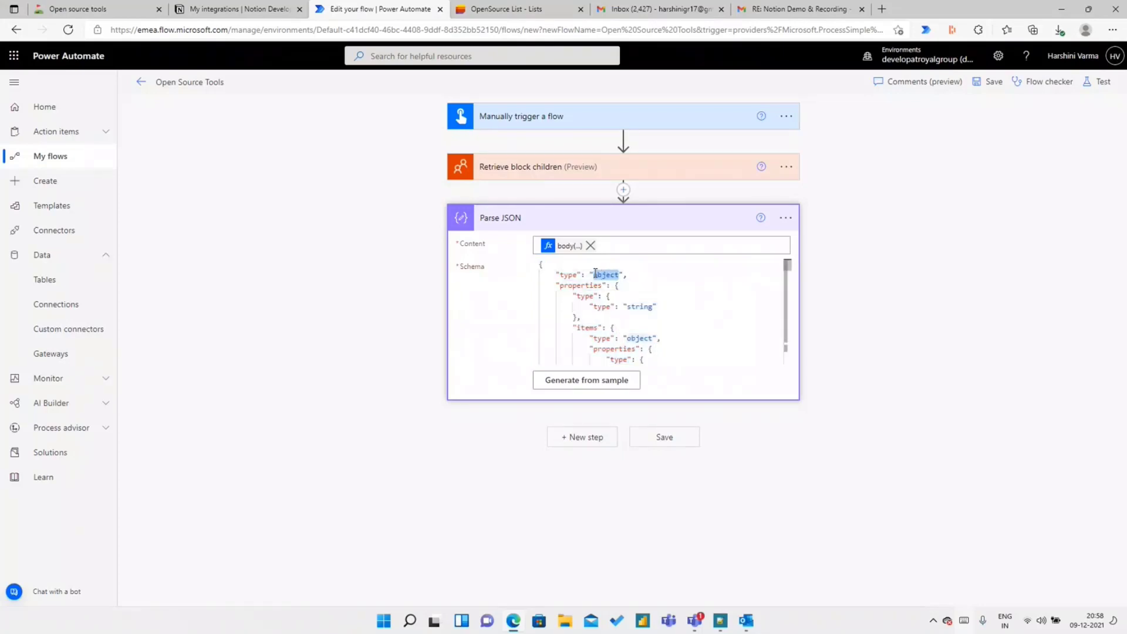
pyautogui.write('array')
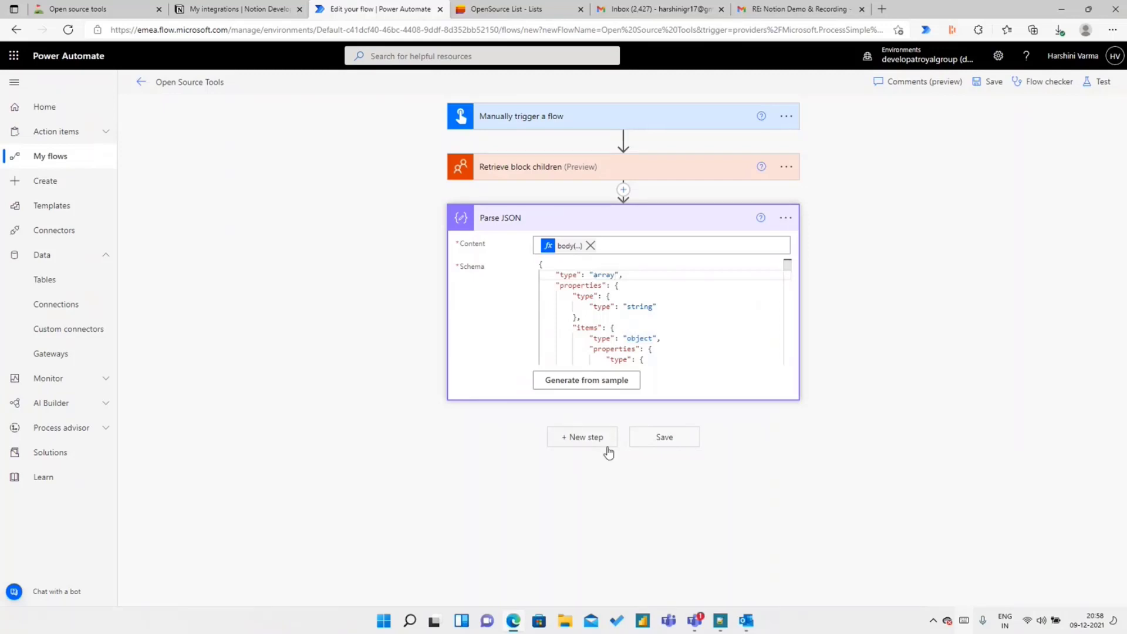
# Save the flow with its Parse JSON action and run another manual test
pyautogui.click(1005, 87)
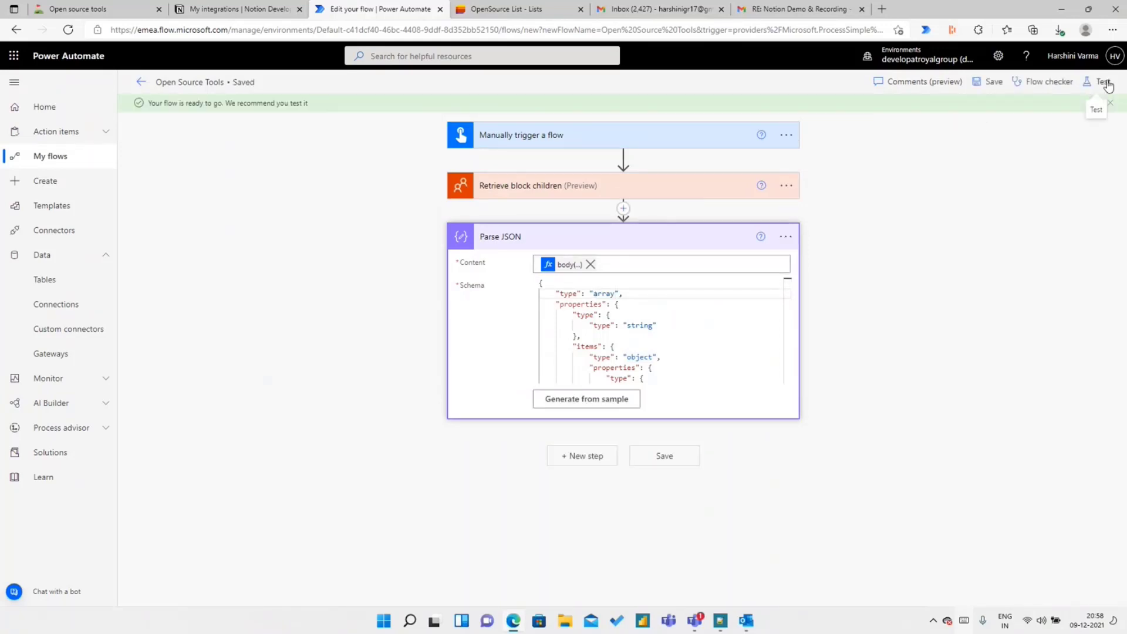
pyautogui.click(1100, 83)
pyautogui.click(952, 585)
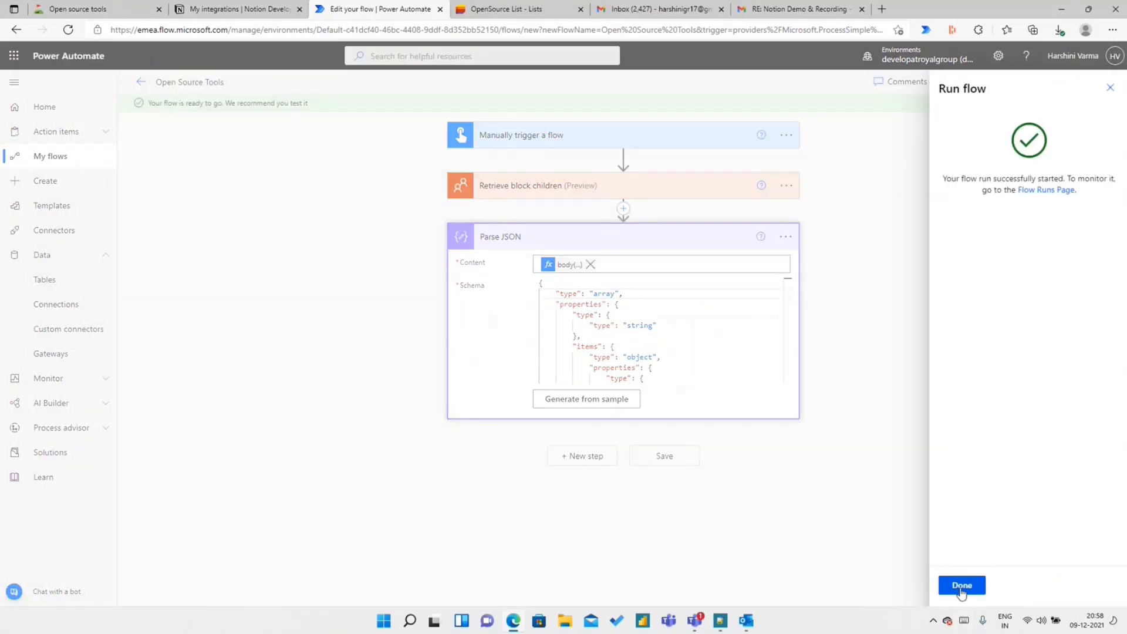
pyautogui.click(962, 586)
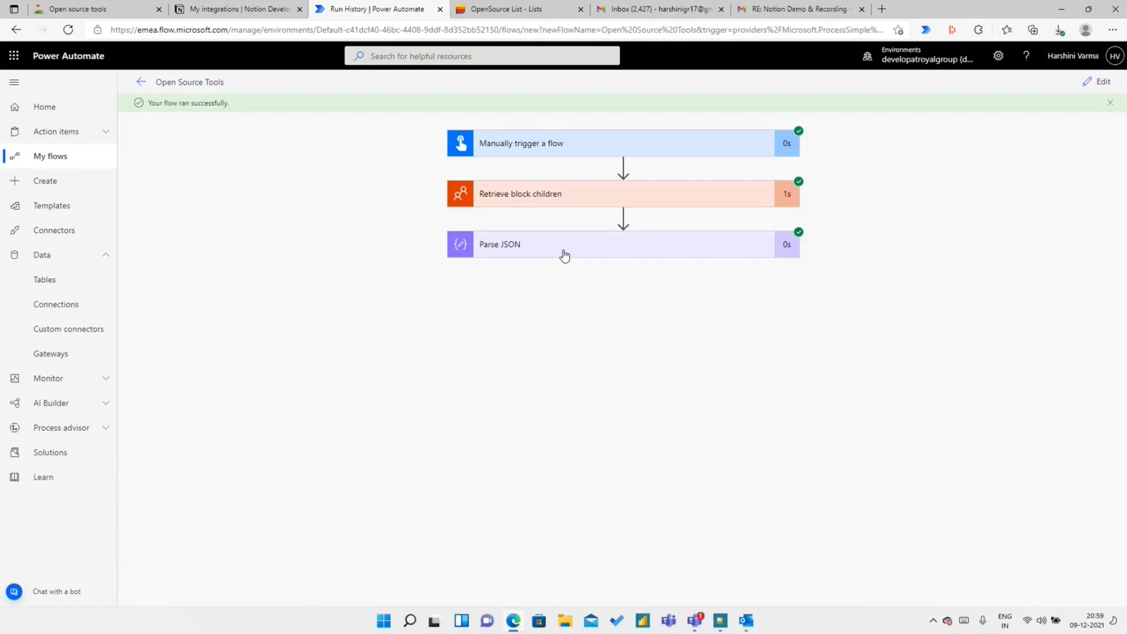
# Examine the raw outputs of the Parse JSON action in the test run, focusing on the nested paragraph and text properties
pyautogui.click(564, 255)
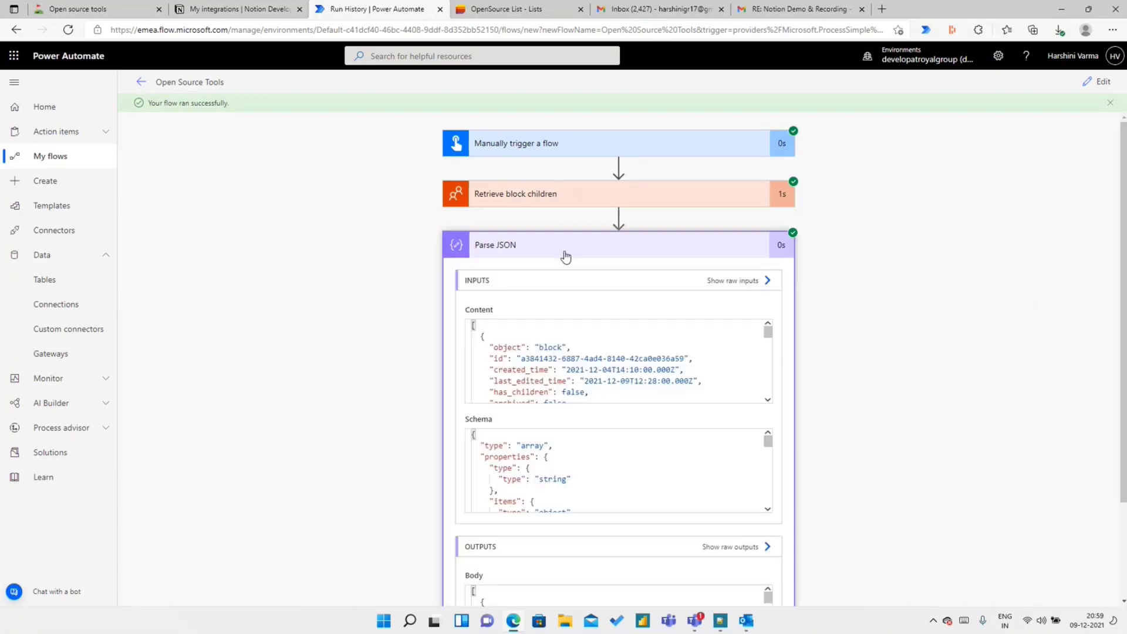
pyautogui.click(735, 546)
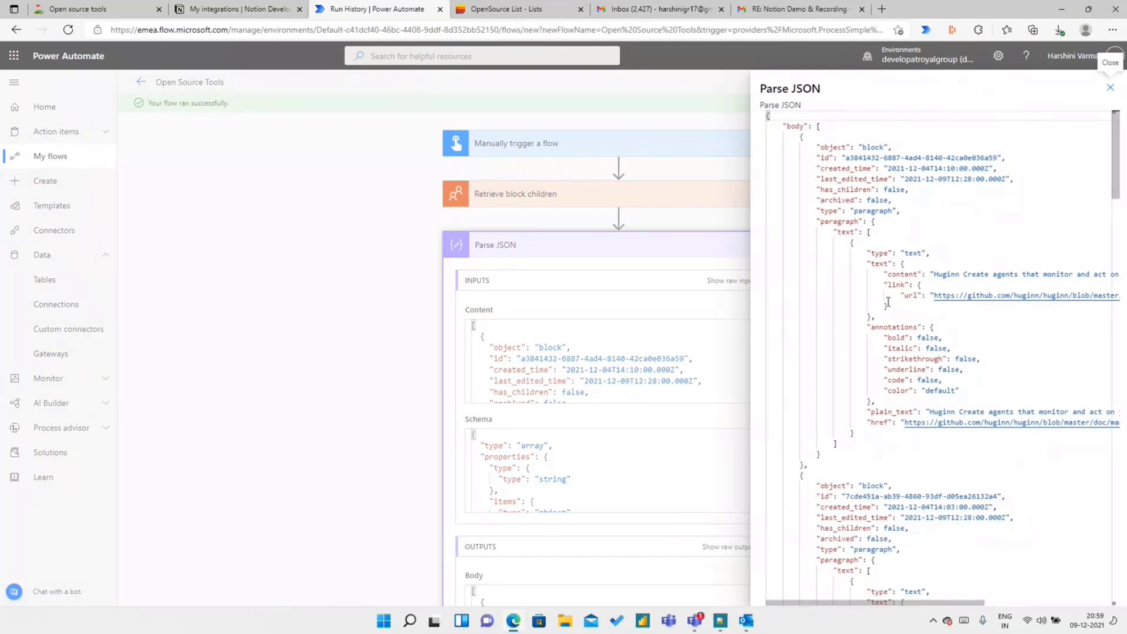
pyautogui.scroll(-3, 888, 301)
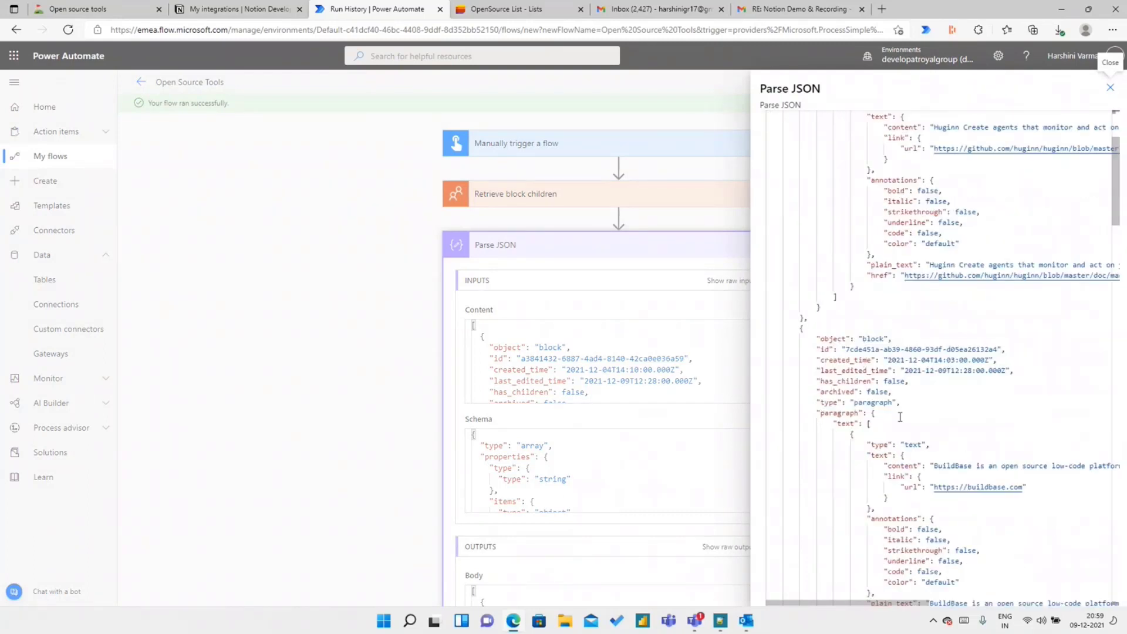
pyautogui.scroll(3, 900, 417)
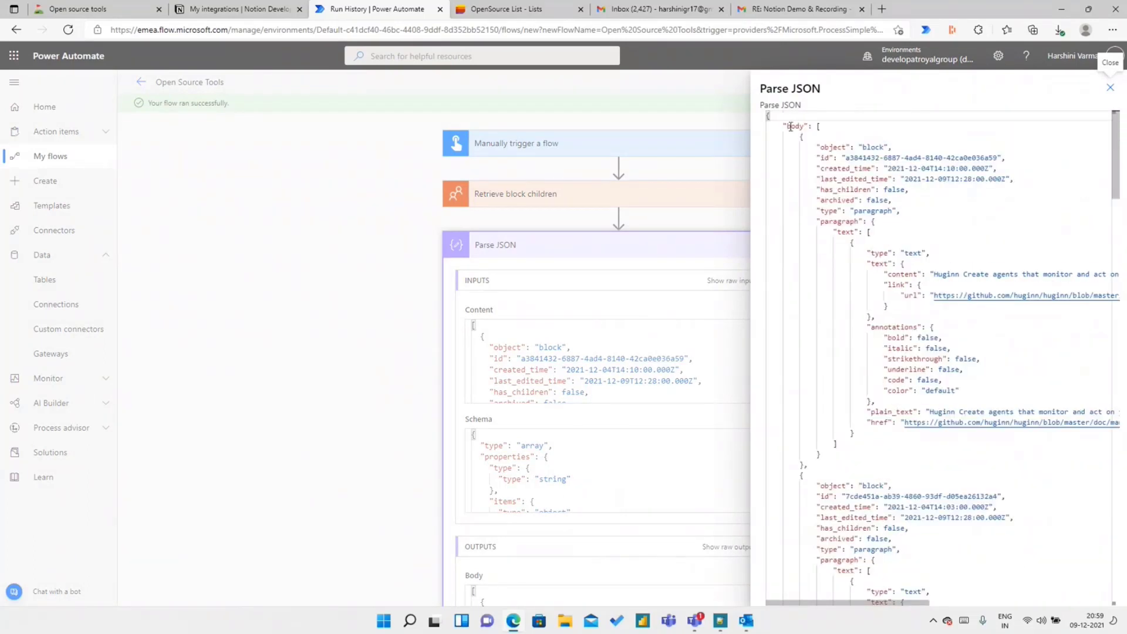
pyautogui.moveTo(820, 222); pyautogui.dragTo(854, 233)
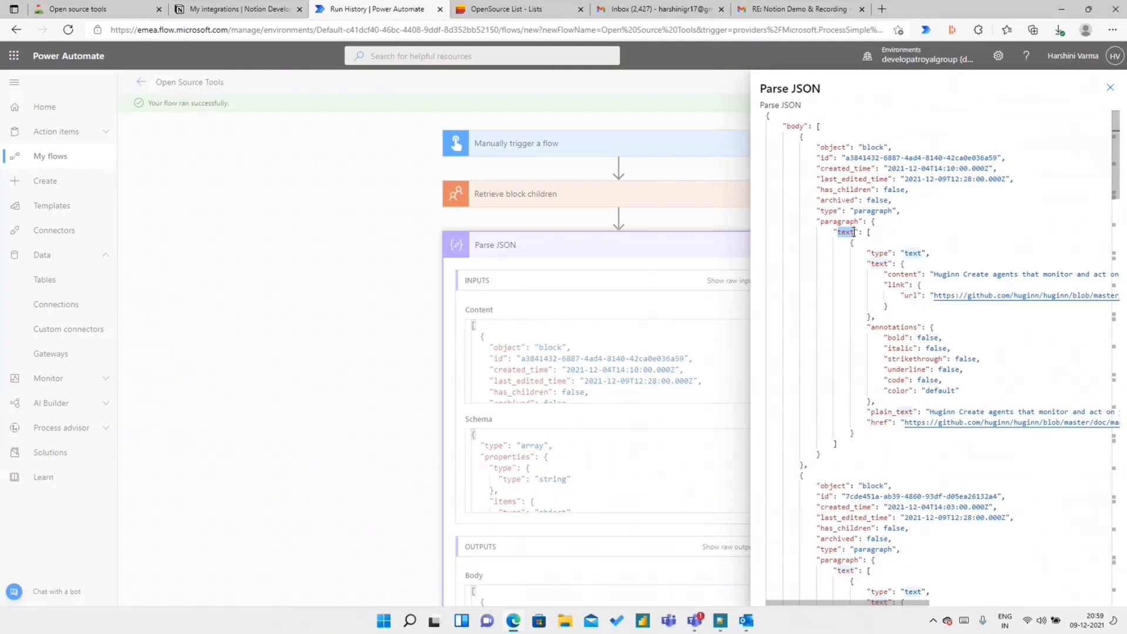
pyautogui.moveTo(820, 222); pyautogui.dragTo(855, 232)
pyautogui.click(1110, 87)
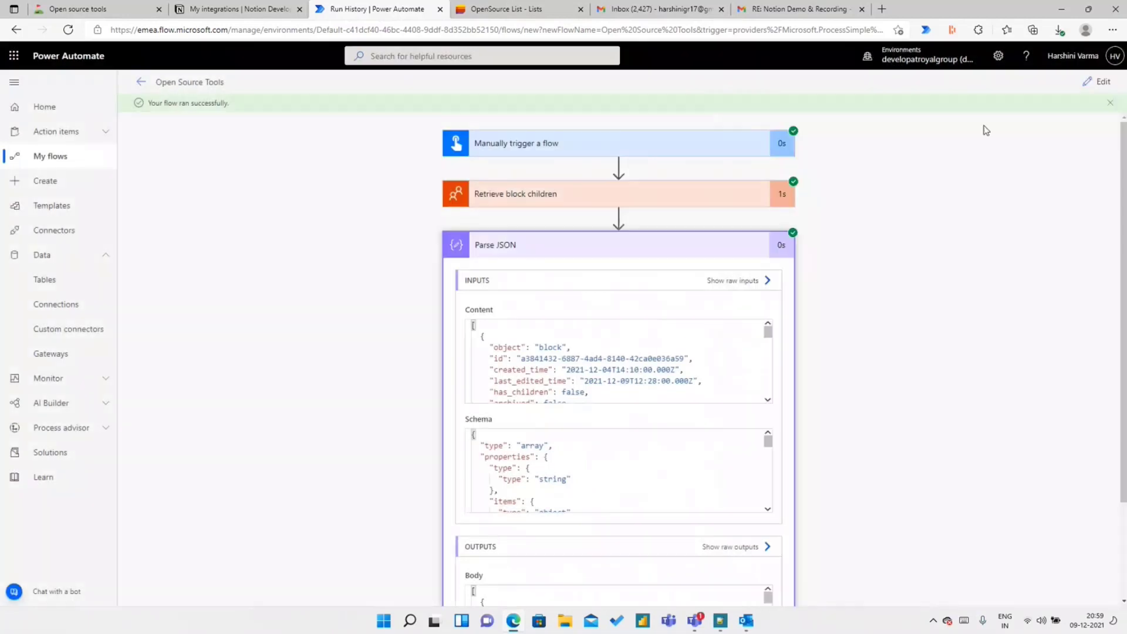
pyautogui.click(728, 246)
# Edit the flow to add an Apply to each loop after Parse JSON, iterating over the Parse JSON Body output
pyautogui.click(1095, 82)
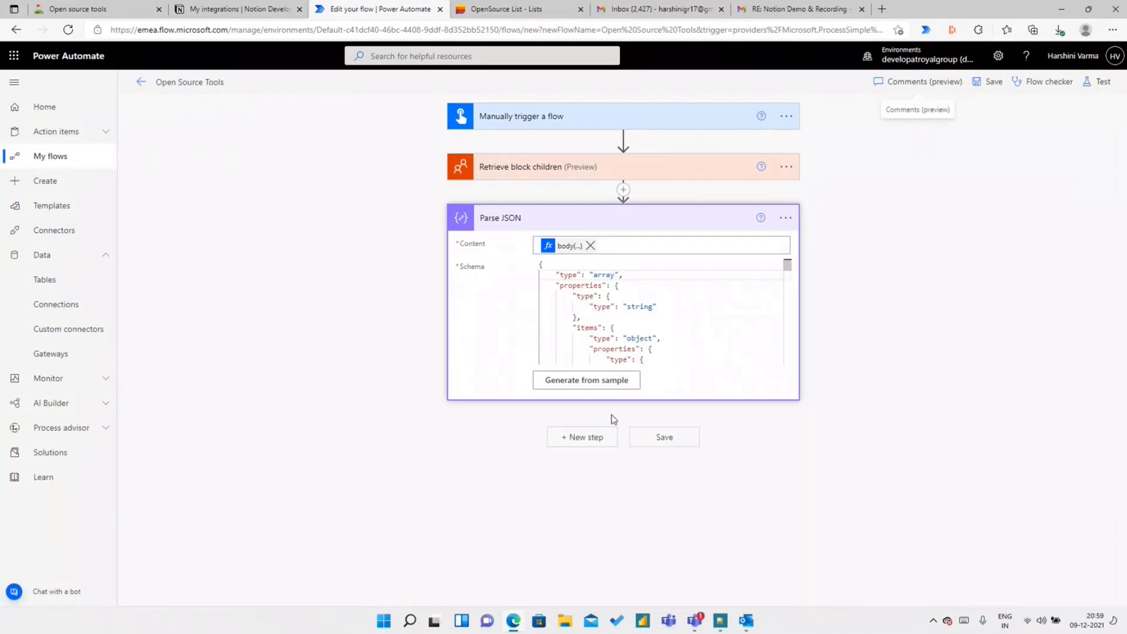
pyautogui.click(603, 450)
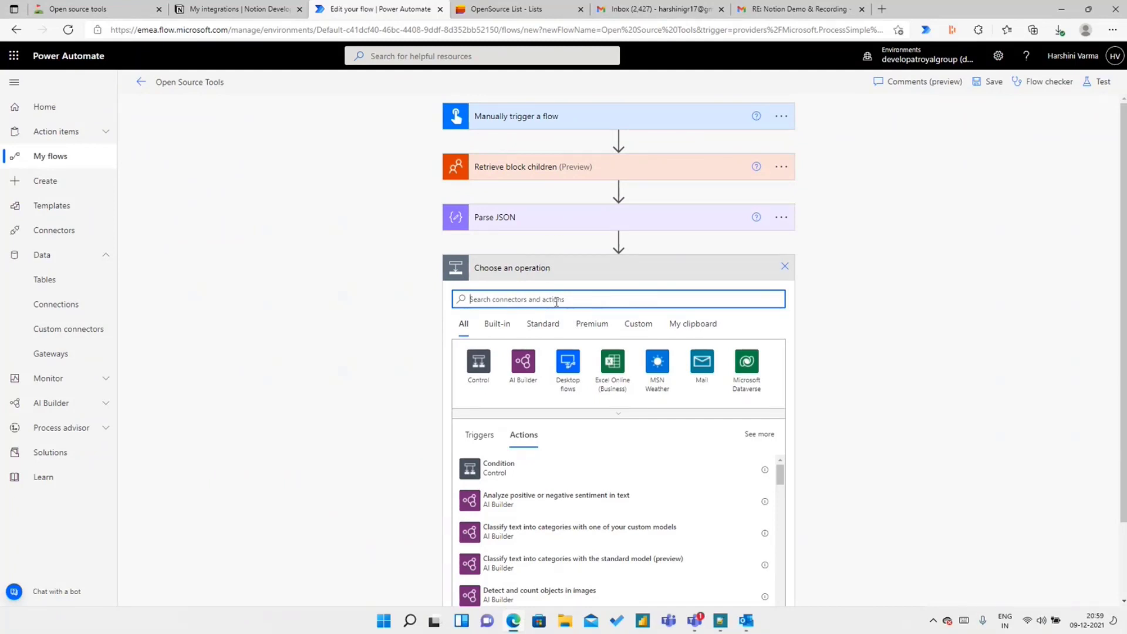
pyautogui.write('app')
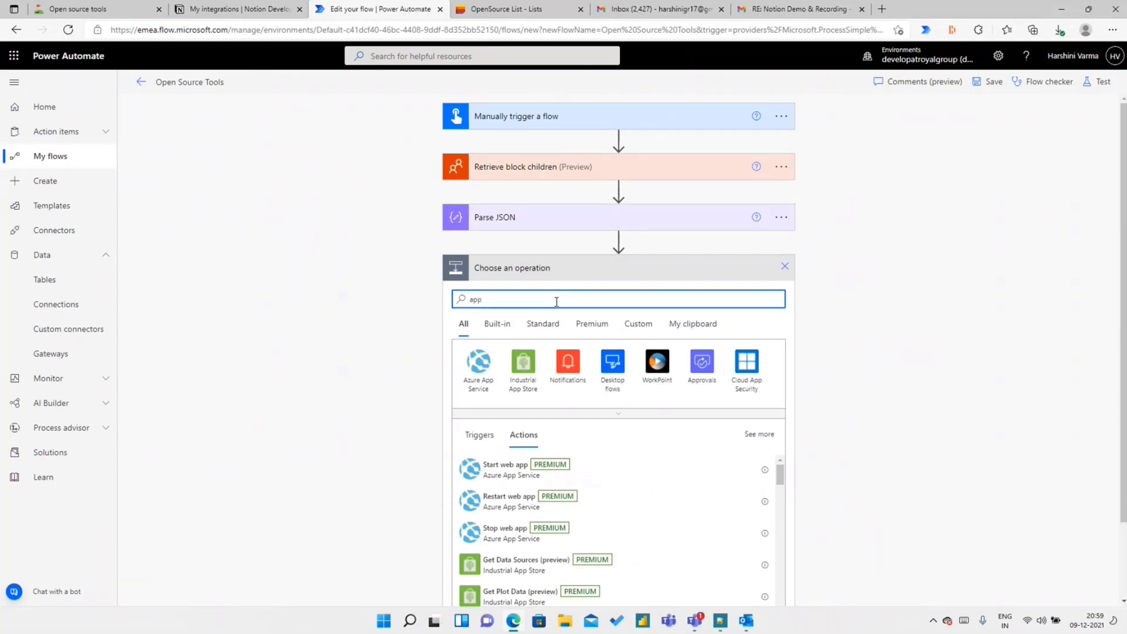
pyautogui.write('ly to e')
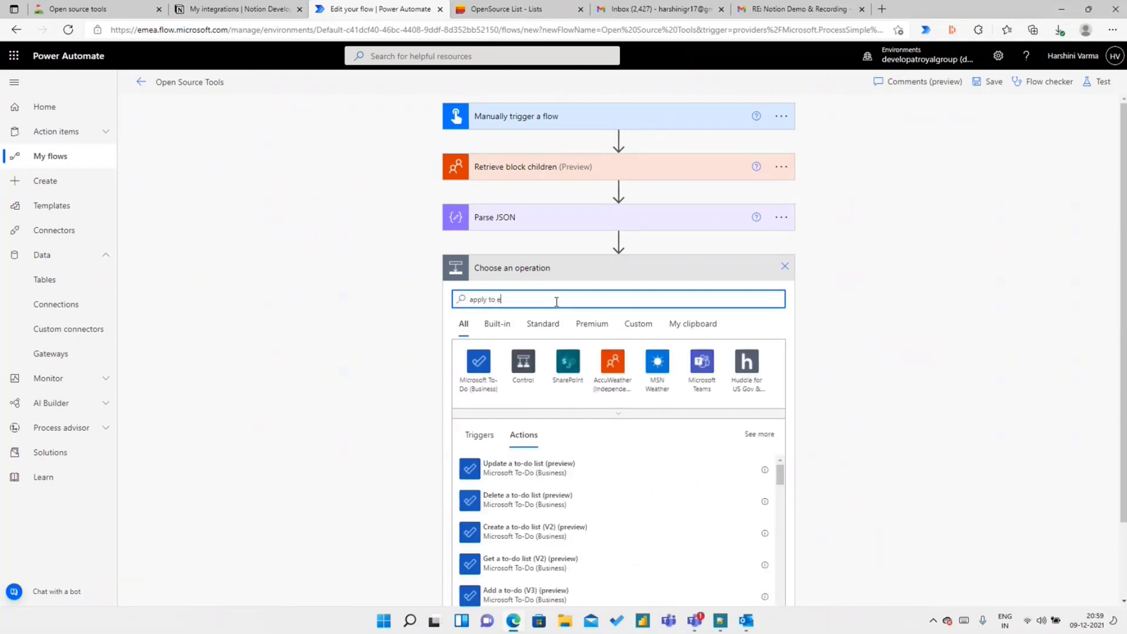
pyautogui.write('ach')
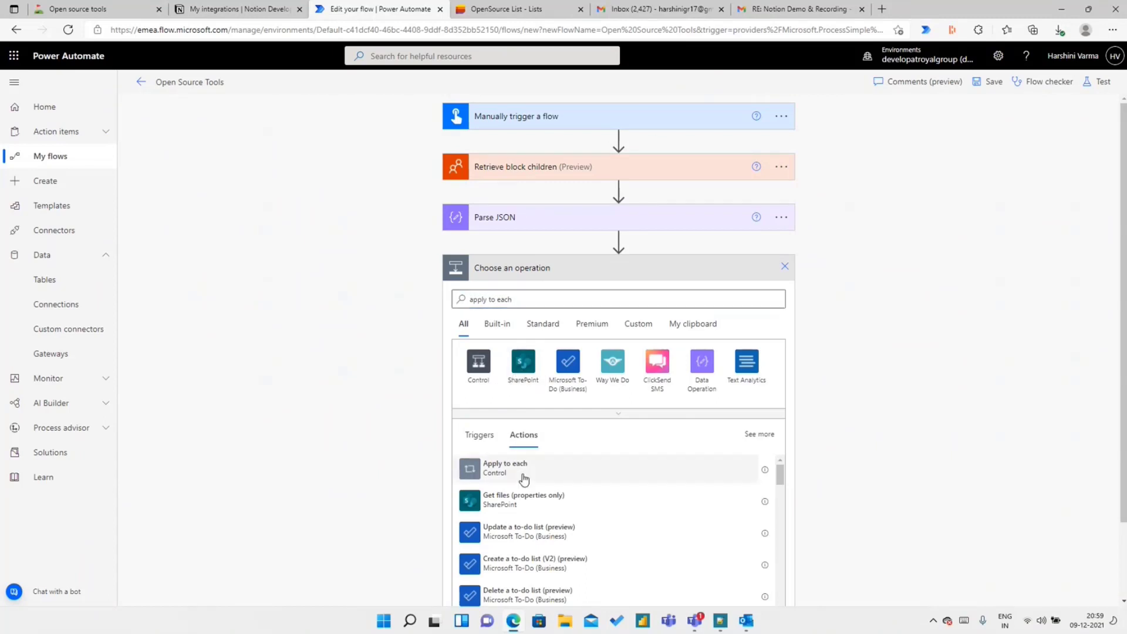
pyautogui.click(506, 463)
pyautogui.click(611, 311)
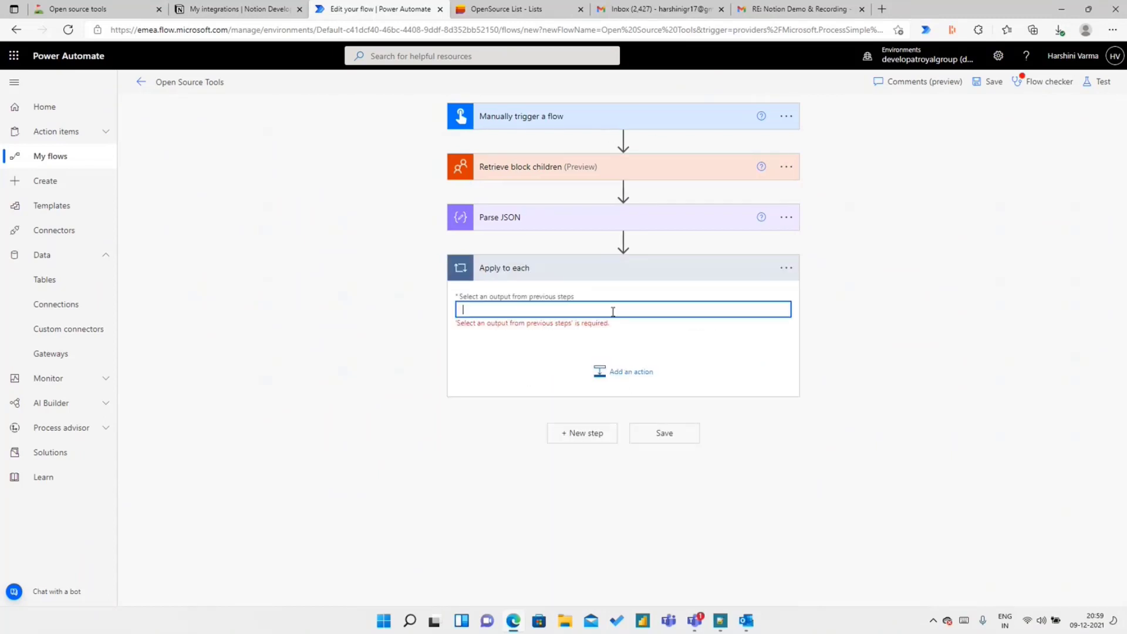
pyautogui.click(762, 290)
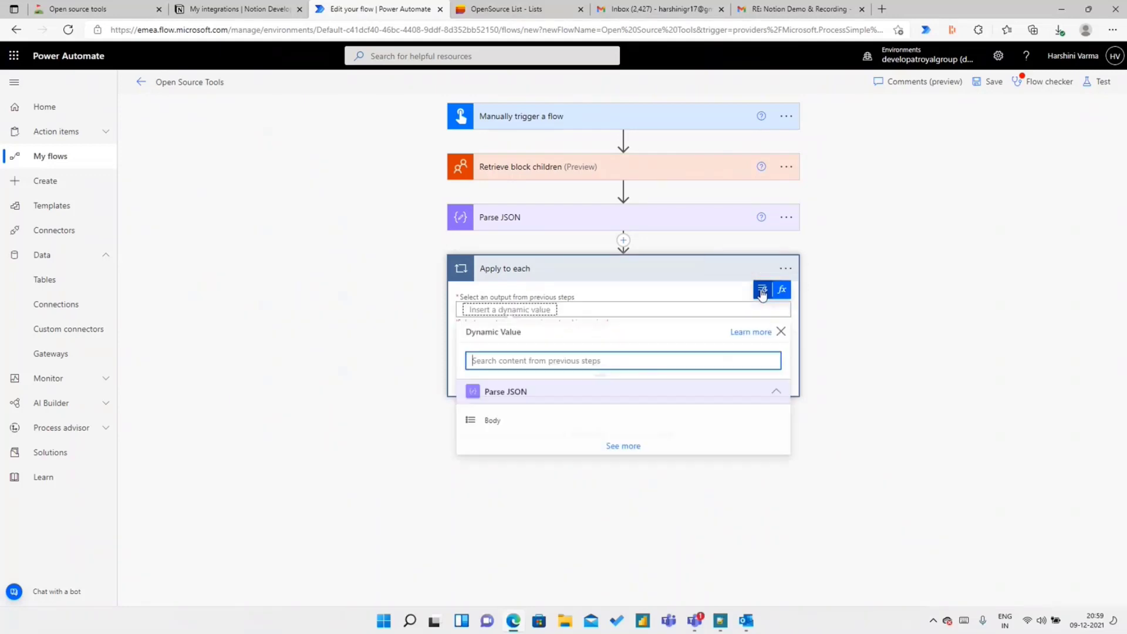
pyautogui.click(565, 422)
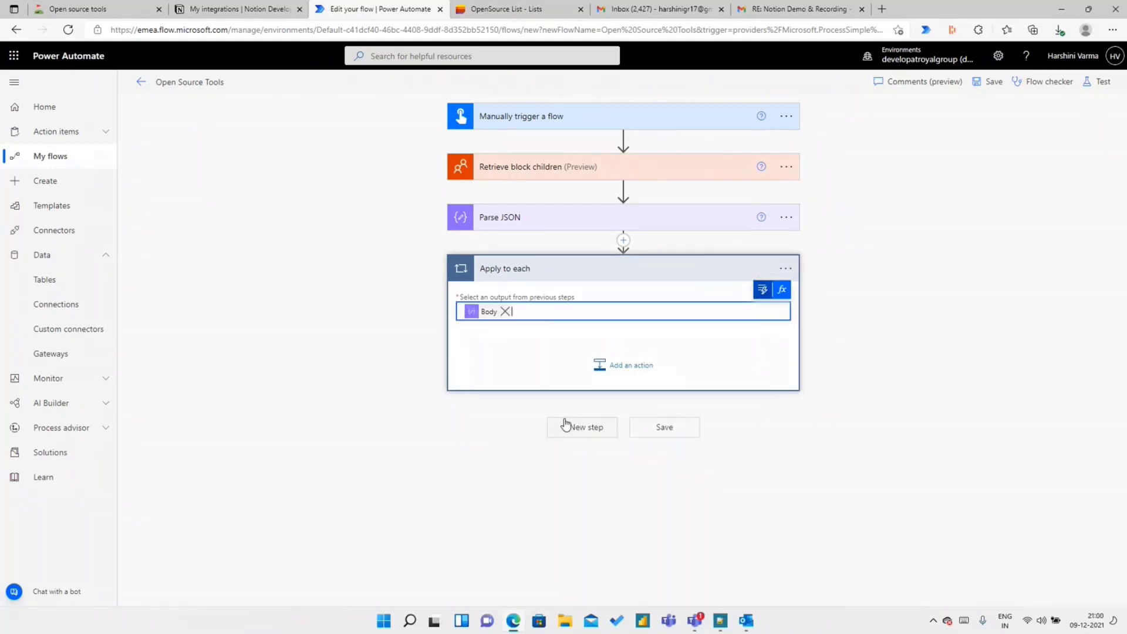
# Add a SharePoint Create item action inside the Apply to each loop
pyautogui.click(627, 370)
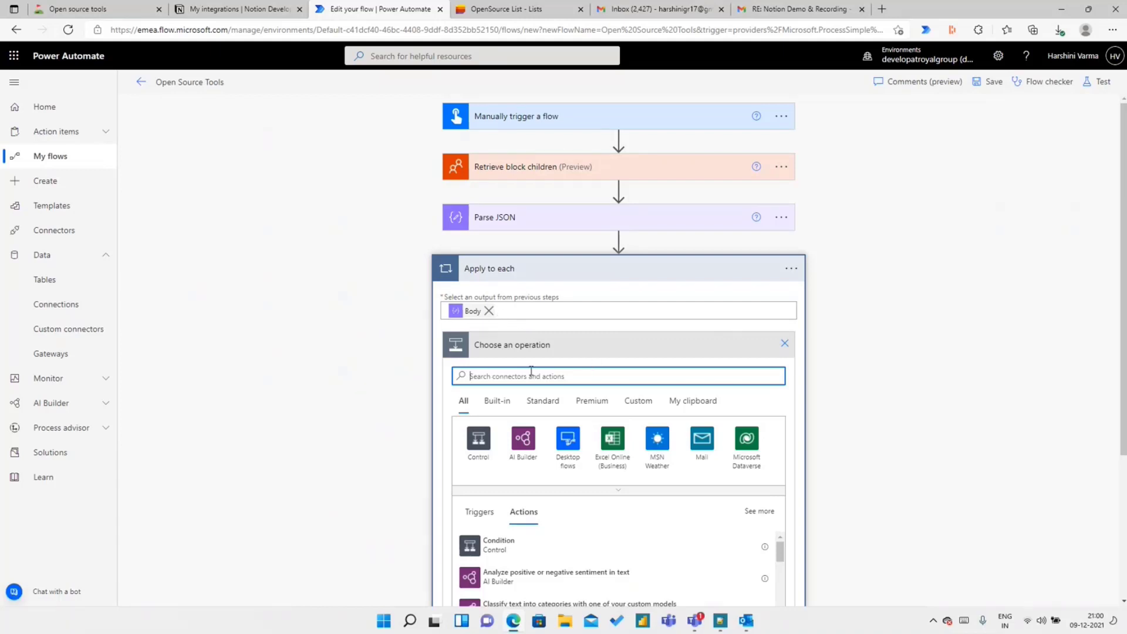
pyautogui.write('sh')
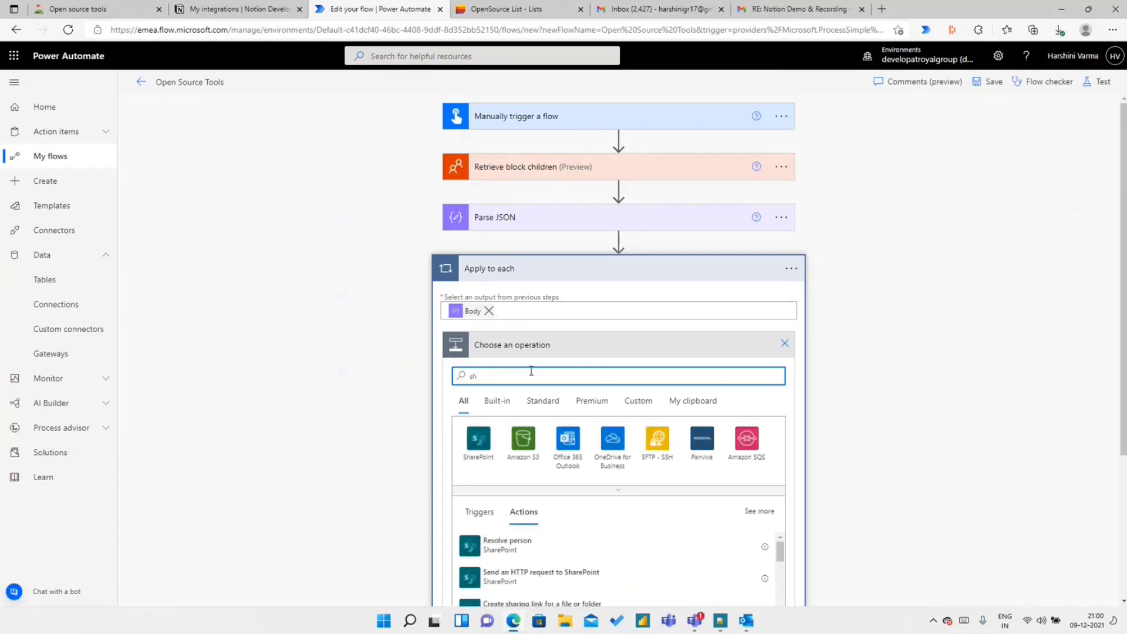
pyautogui.click(481, 438)
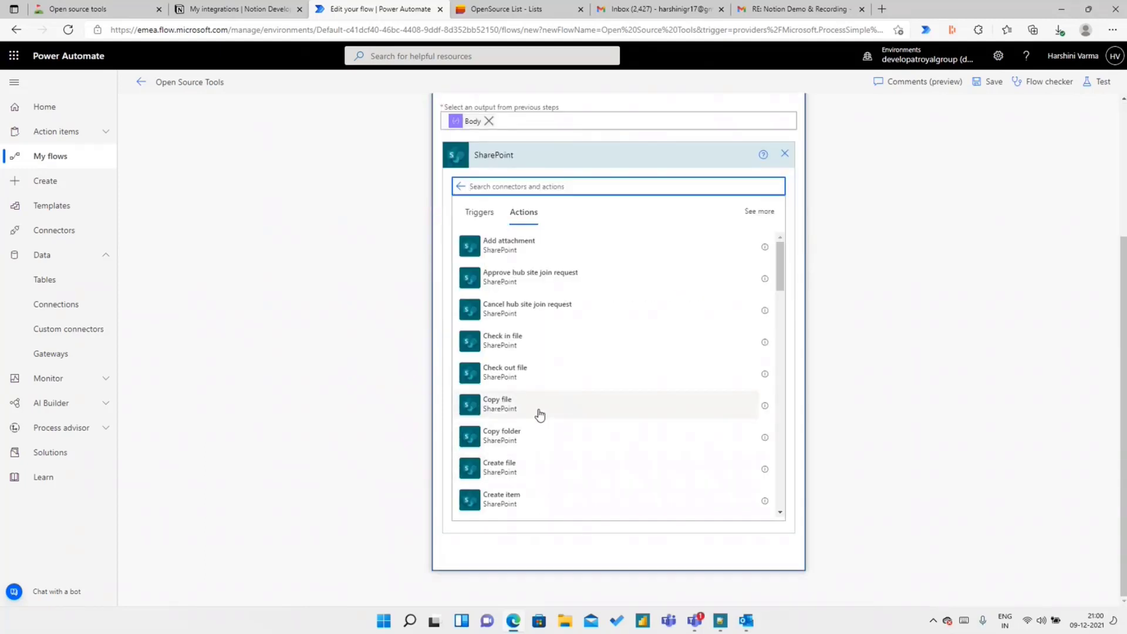
pyautogui.click(531, 505)
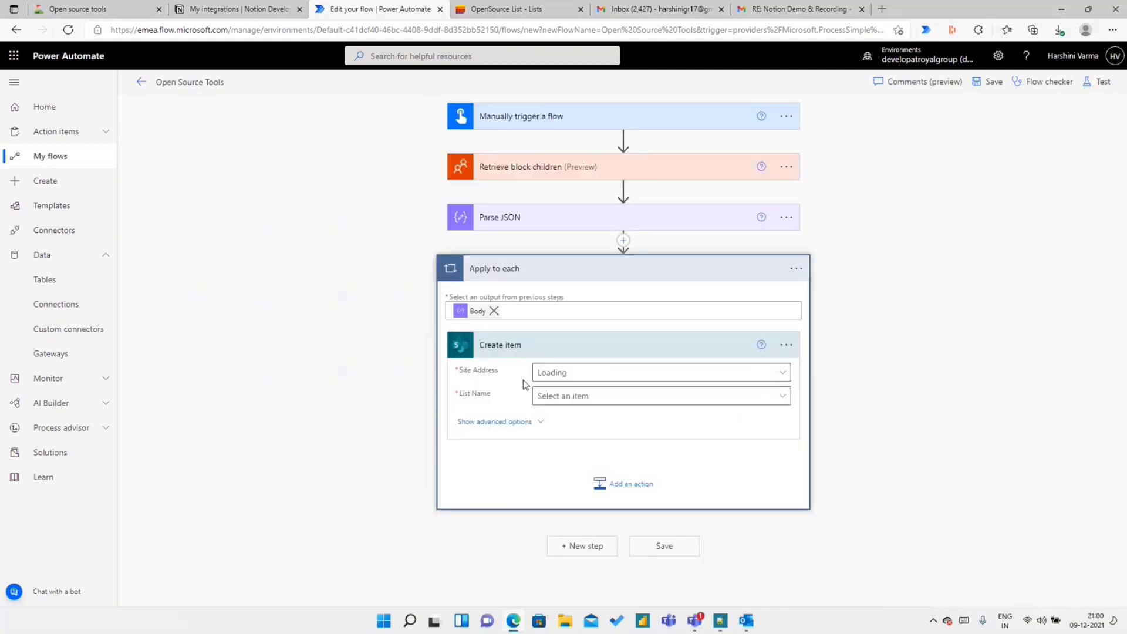
# Set the Create item site address to the developatroyalgroup site and the list name to OpenSource List
pyautogui.click(587, 374)
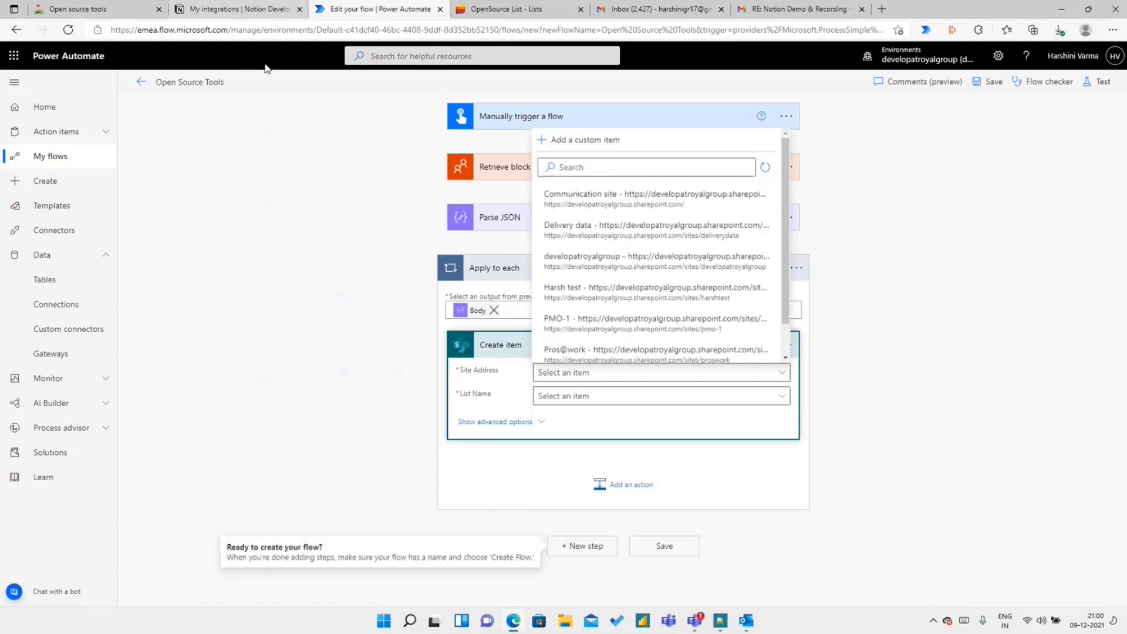
pyautogui.hotkey('ctrl', 'Tab')
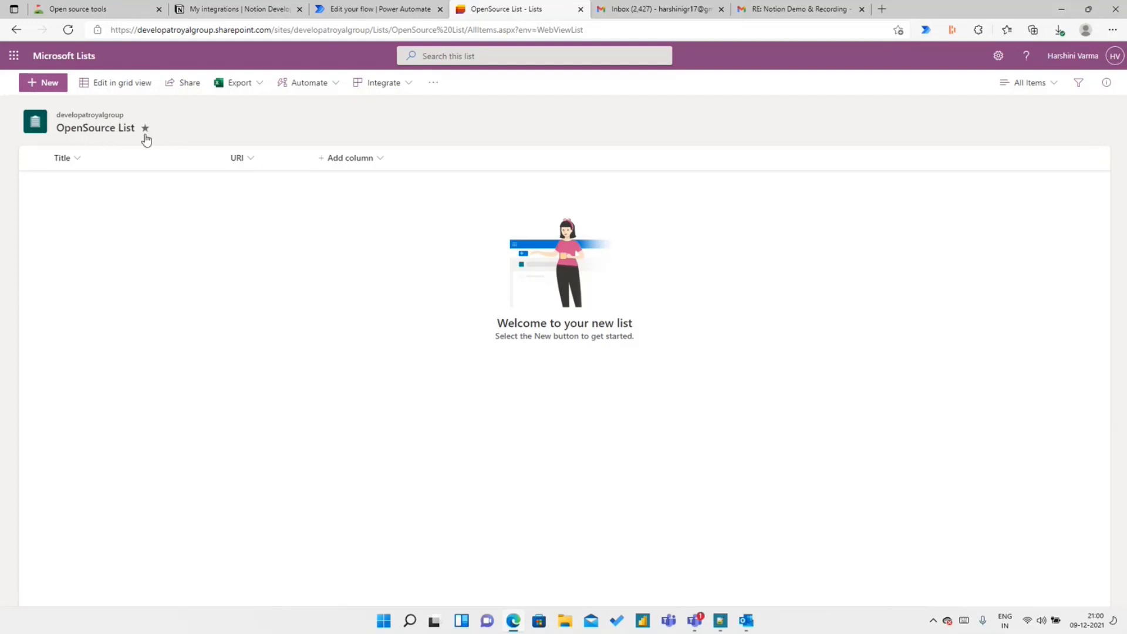
pyautogui.click(317, 7)
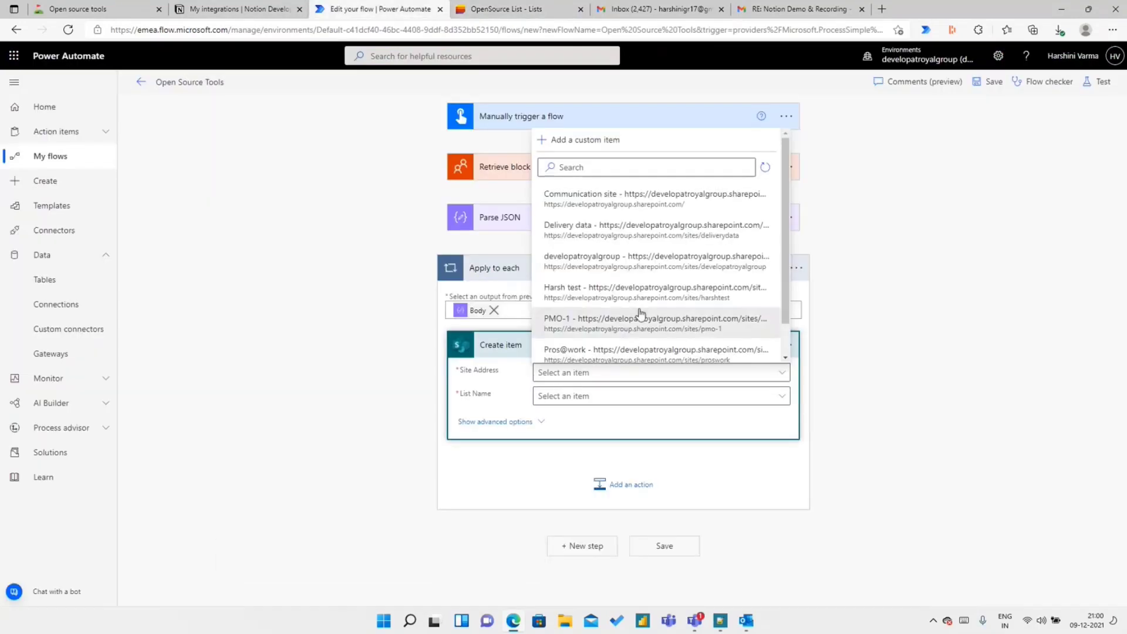
pyautogui.click(640, 265)
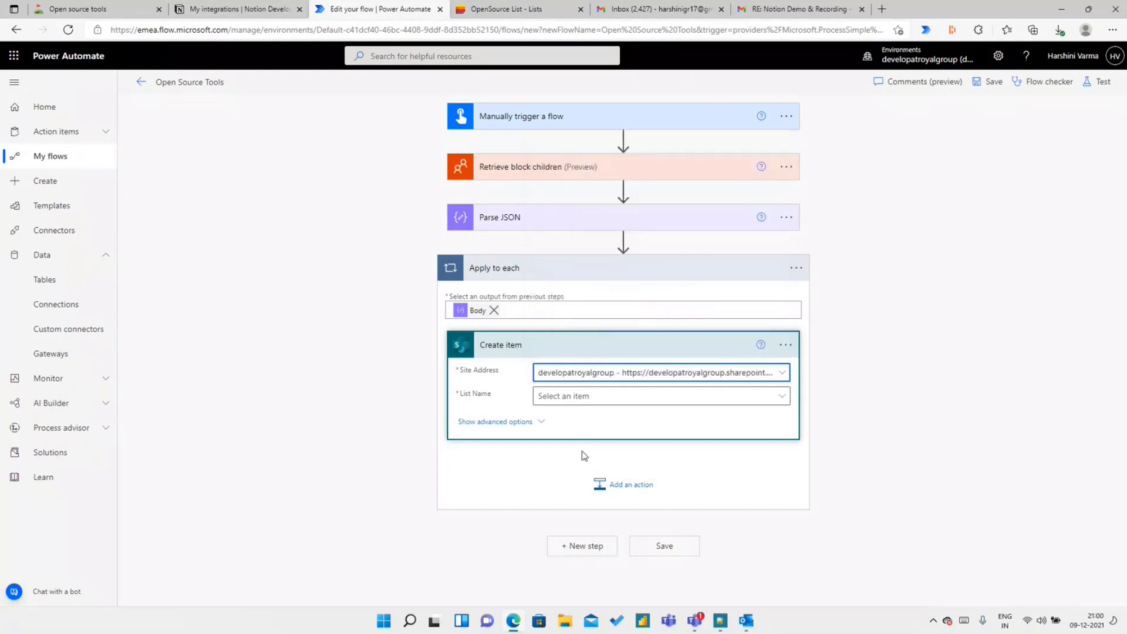
pyautogui.click(561, 396)
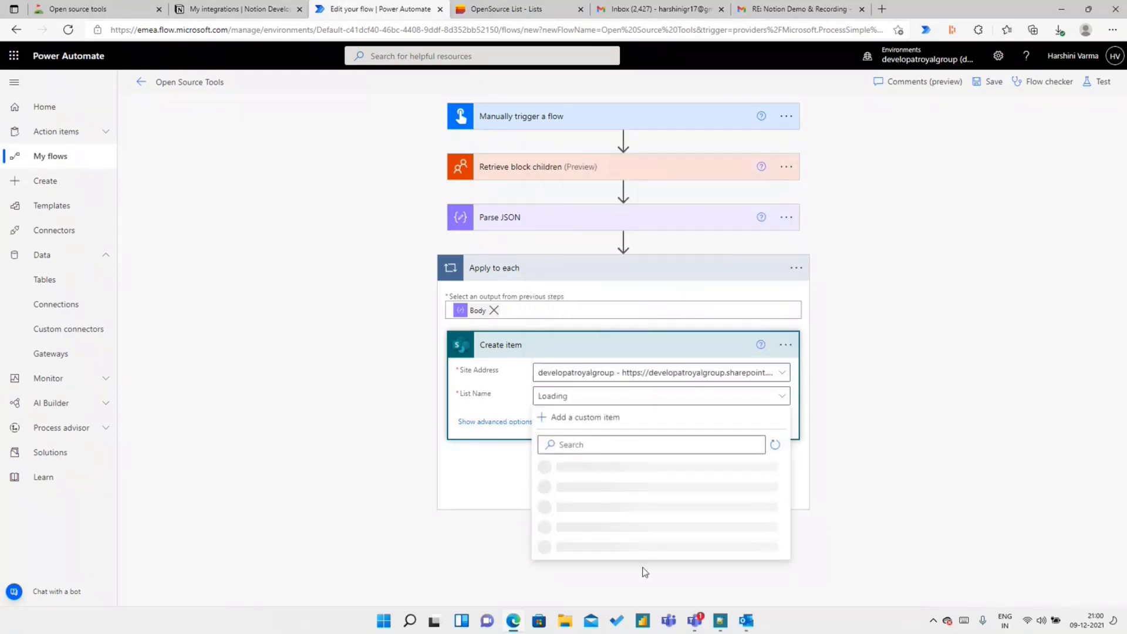
pyautogui.click(637, 542)
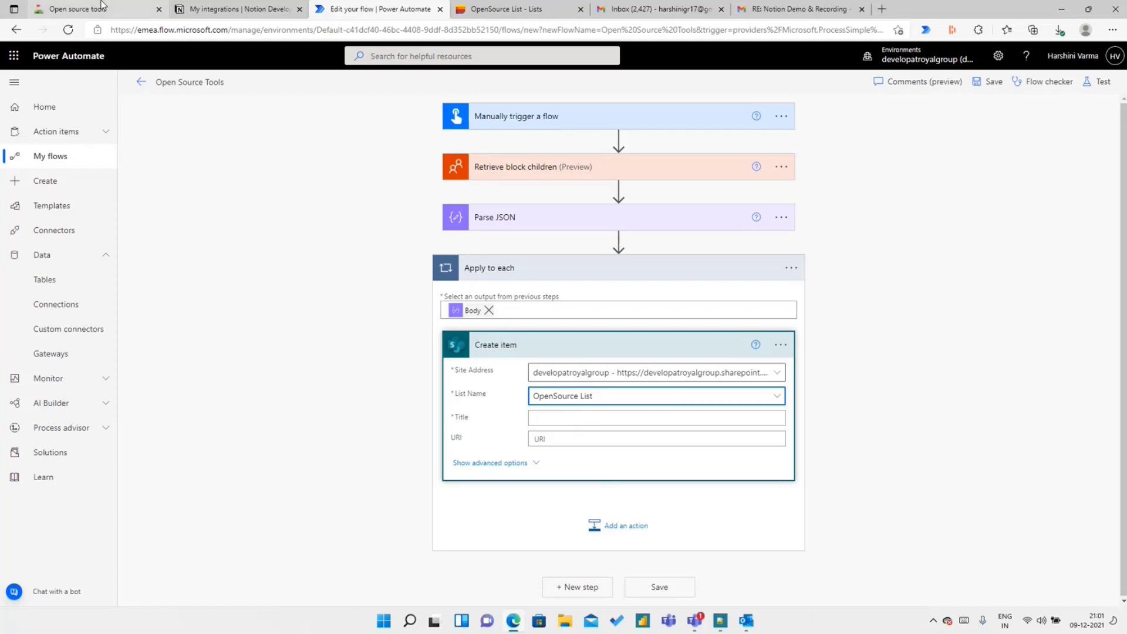
# Review the line items on the Notion page "Open source tools" that supply the list's titles and links
pyautogui.click(82, 9)
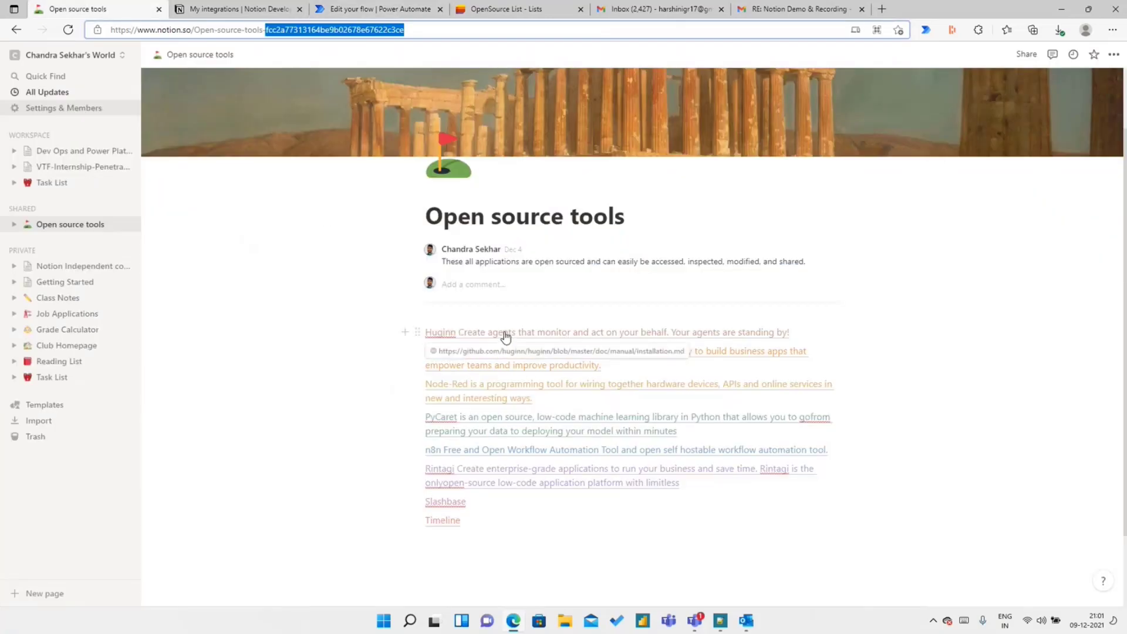
pyautogui.hotkey('ctrl', 'Tab')
pyautogui.hotkey('ctrl', 'Tab')
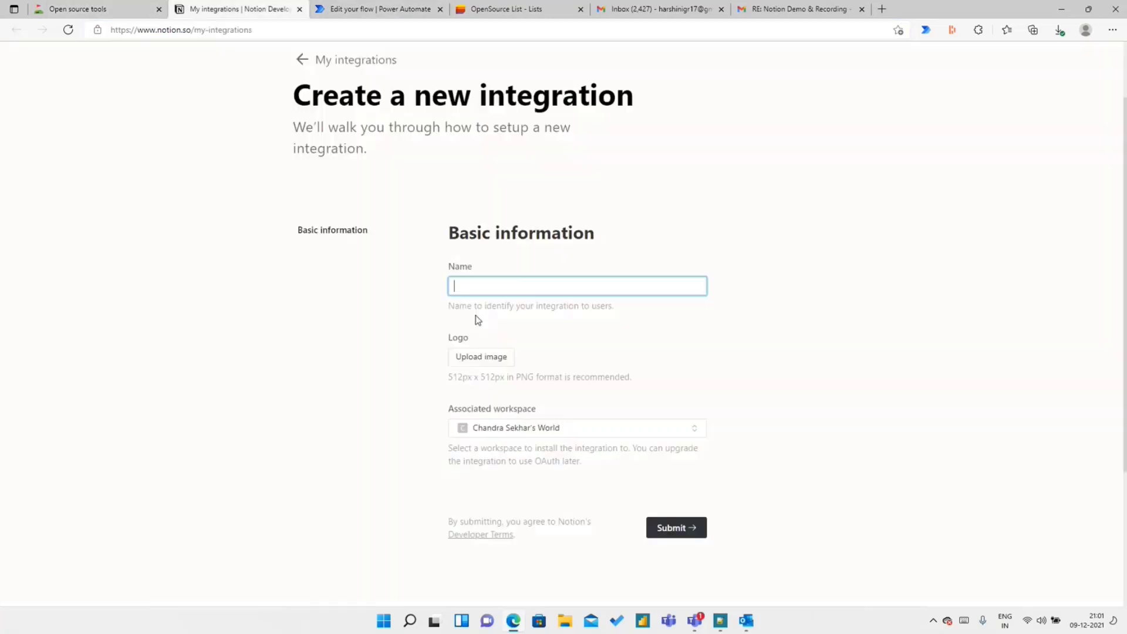
# Set the Create item Title to the expression items('Apply_to_each')['paragraph']['text'][0].plain_text, copied from Notepad++
pyautogui.click(573, 418)
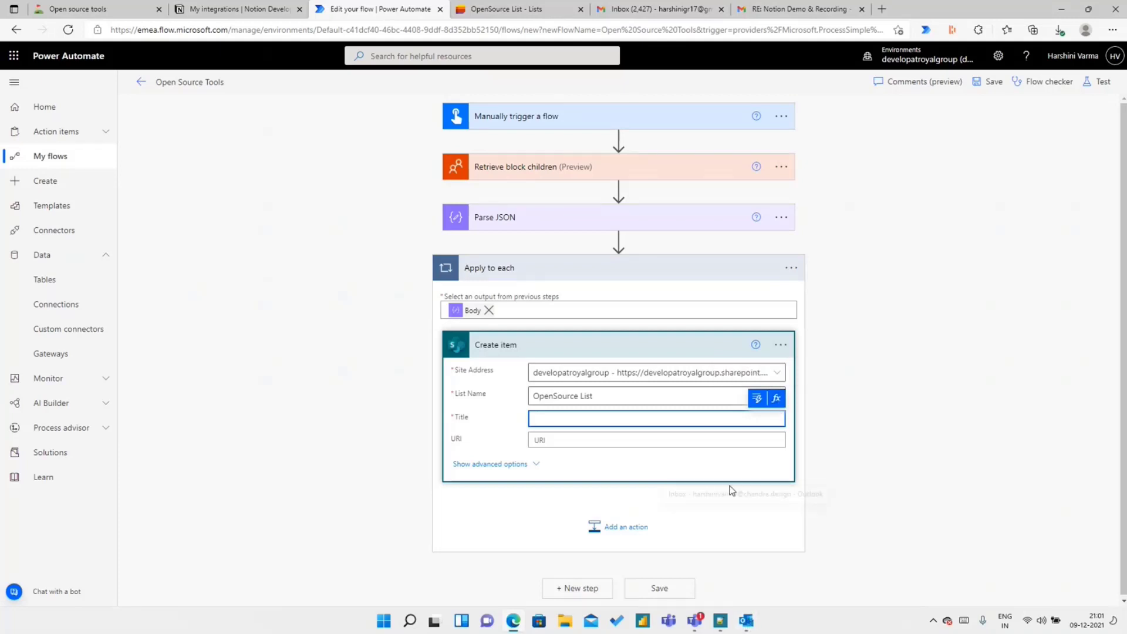
pyautogui.click(728, 621)
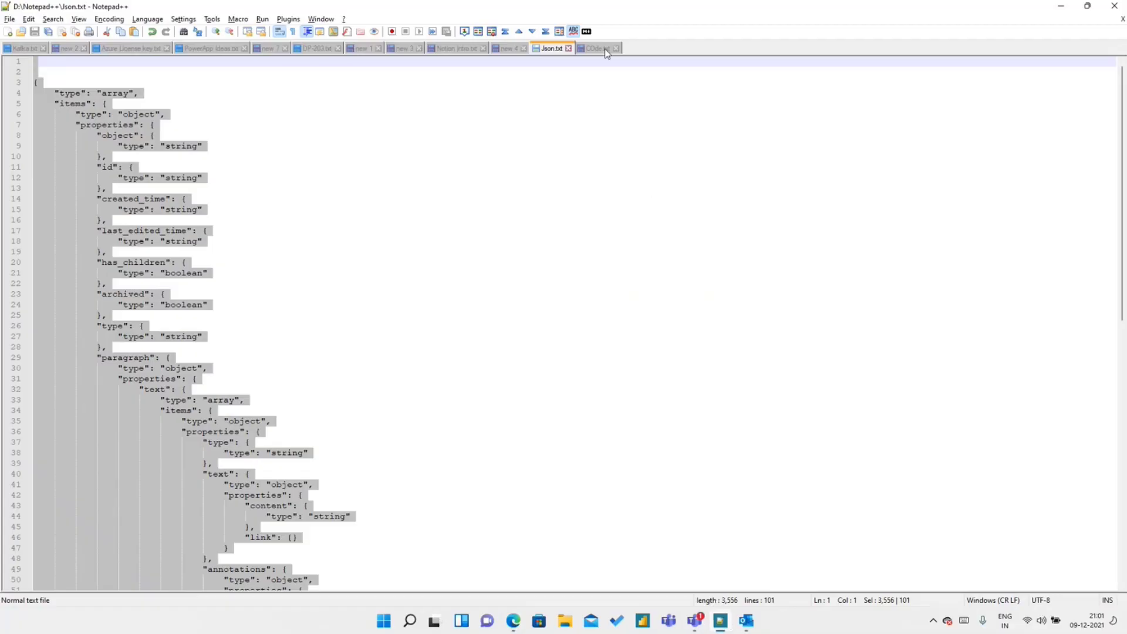
pyautogui.click(607, 50)
pyautogui.moveTo(354, 82); pyautogui.dragTo(13, 84)
pyautogui.hotkey('alt', 'Tab')
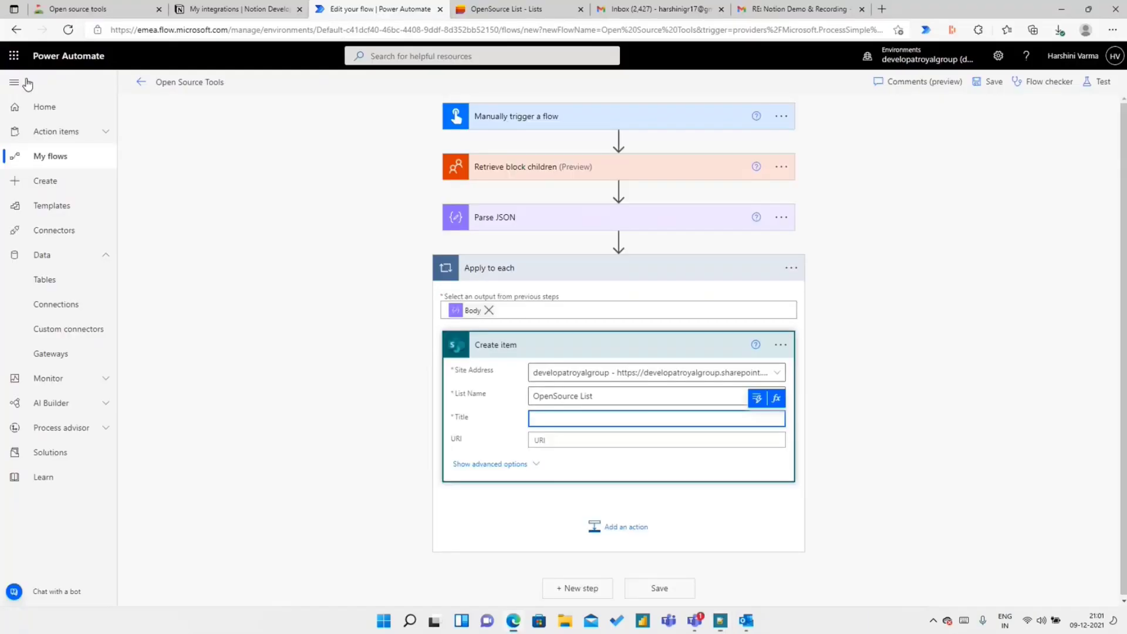
pyautogui.hotkey('ctrl', 'v')
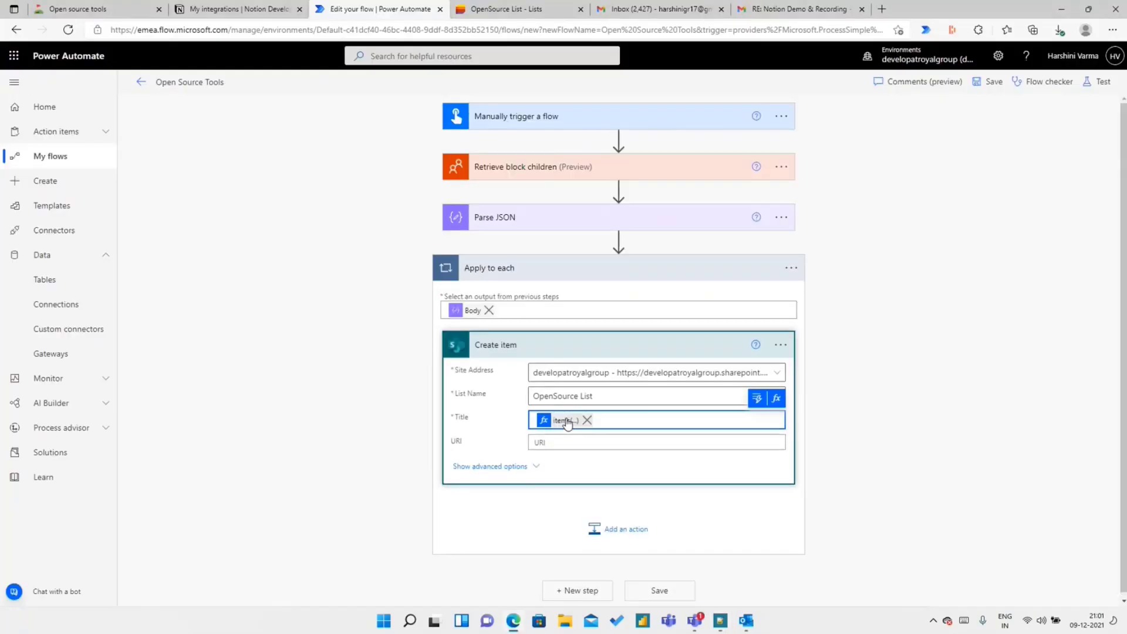
# Examine each part of the Title expression, from the Apply_to_each items through paragraph and text to plain_text
pyautogui.click(561, 421)
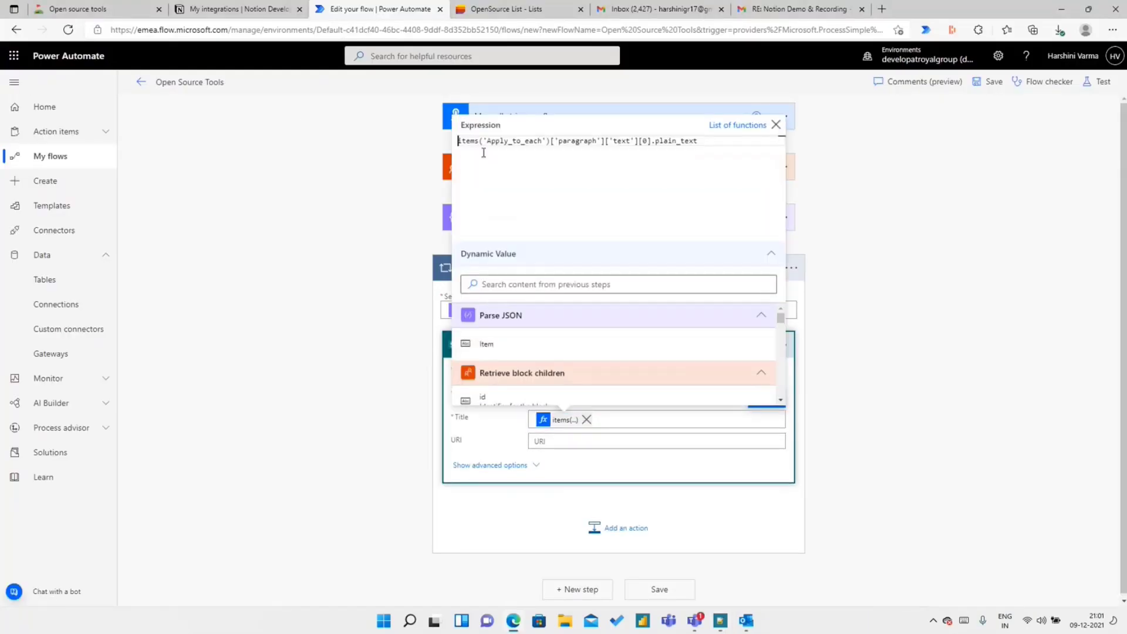
pyautogui.moveTo(460, 141); pyautogui.dragTo(600, 141)
pyautogui.moveTo(613, 141); pyautogui.dragTo(645, 142)
pyautogui.click(646, 143)
pyautogui.moveTo(656, 141); pyautogui.dragTo(698, 143)
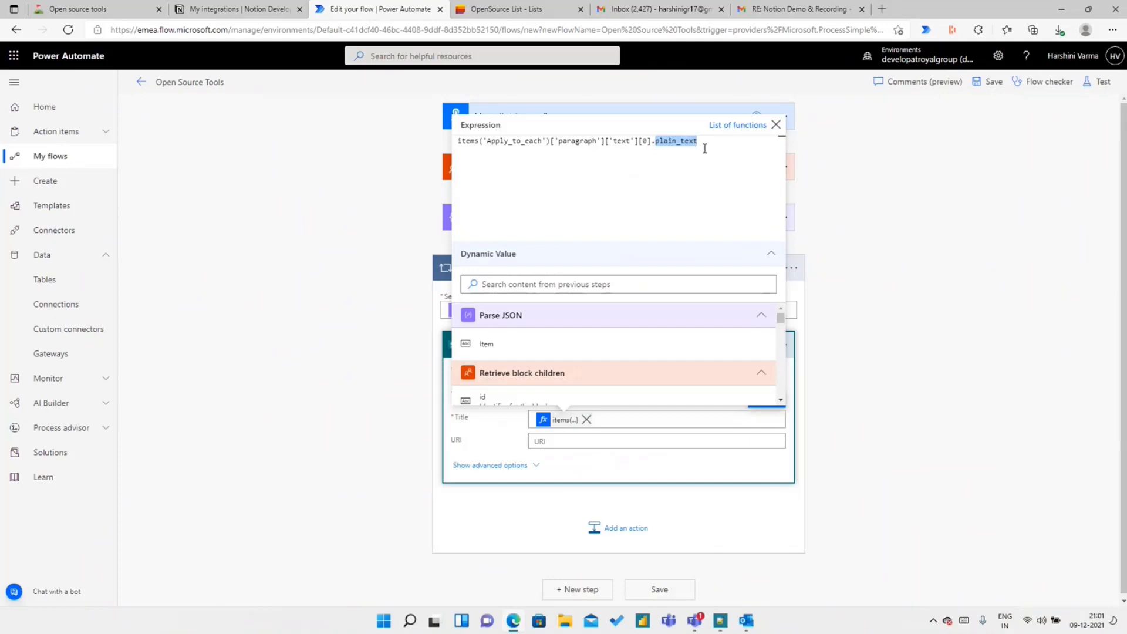
pyautogui.click(705, 147)
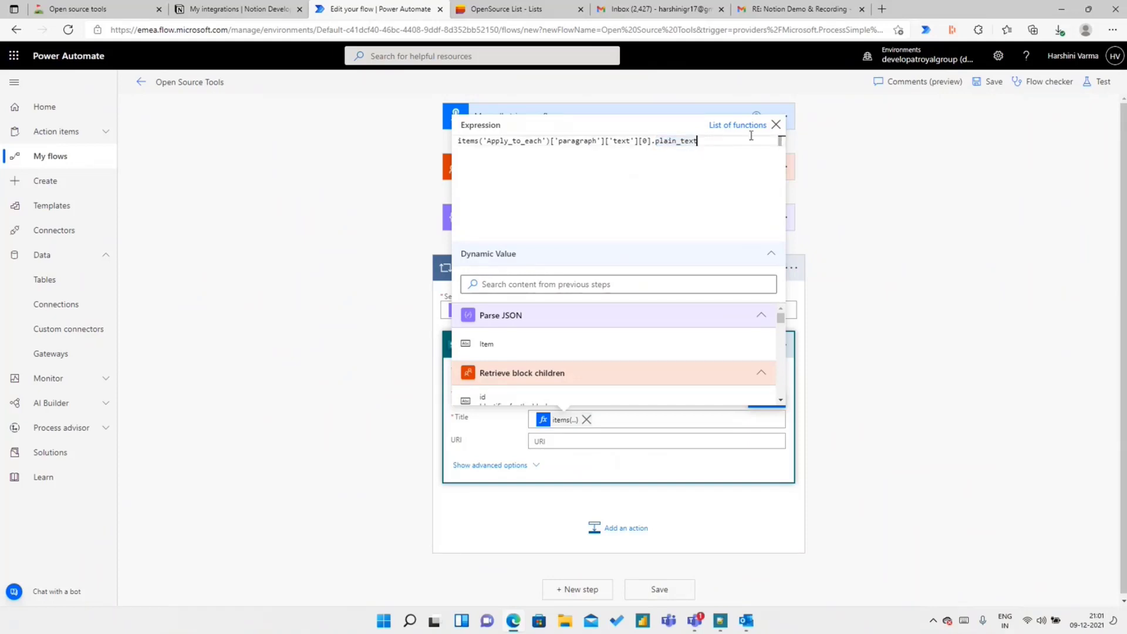
pyautogui.click(775, 125)
# Fill the Create item URI field with a pasted items(...) expression
pyautogui.click(593, 439)
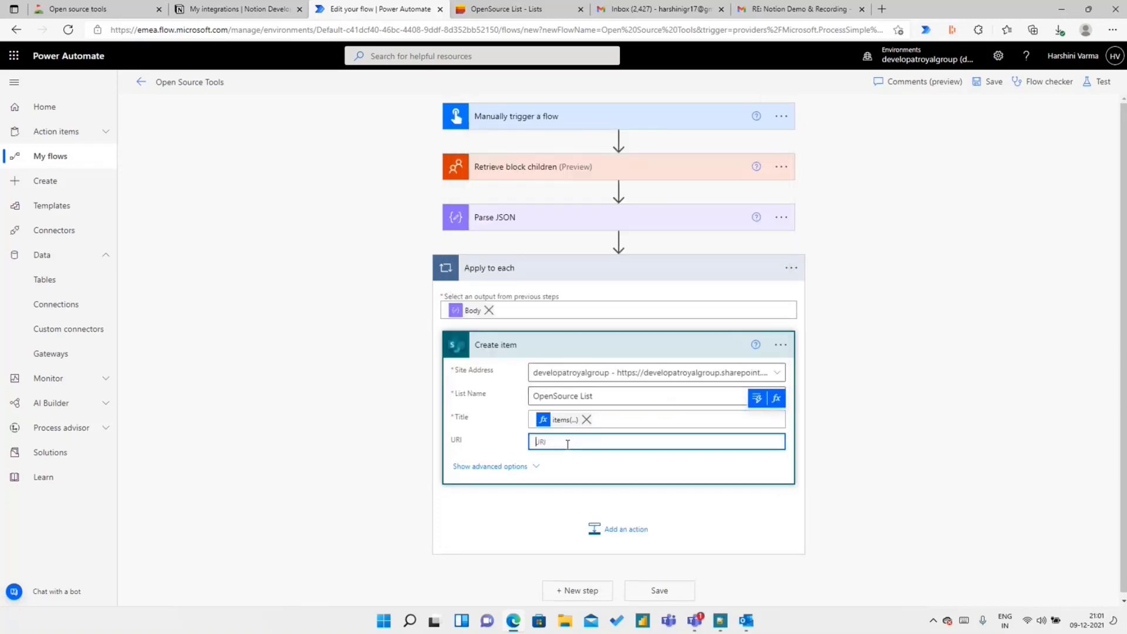
pyautogui.hotkey('ctrl', 'v')
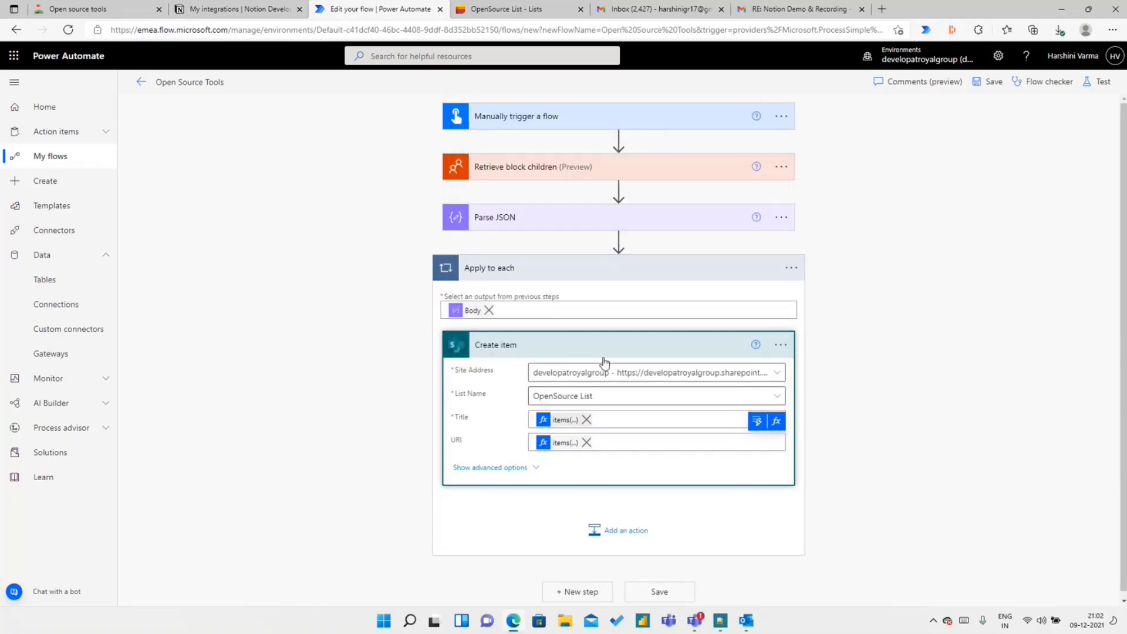
# Change the Create item URI expression to end in href instead of plain_text, so each list item receives its link
pyautogui.click(557, 444)
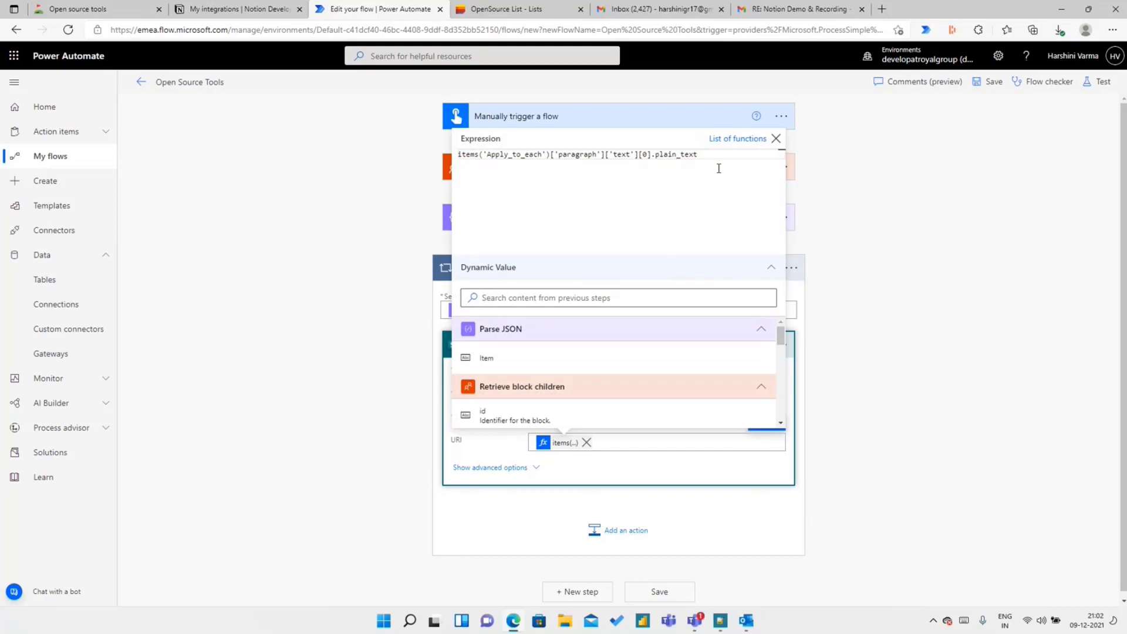
pyautogui.moveTo(699, 154); pyautogui.dragTo(656, 150)
pyautogui.write('href')
pyautogui.click(778, 144)
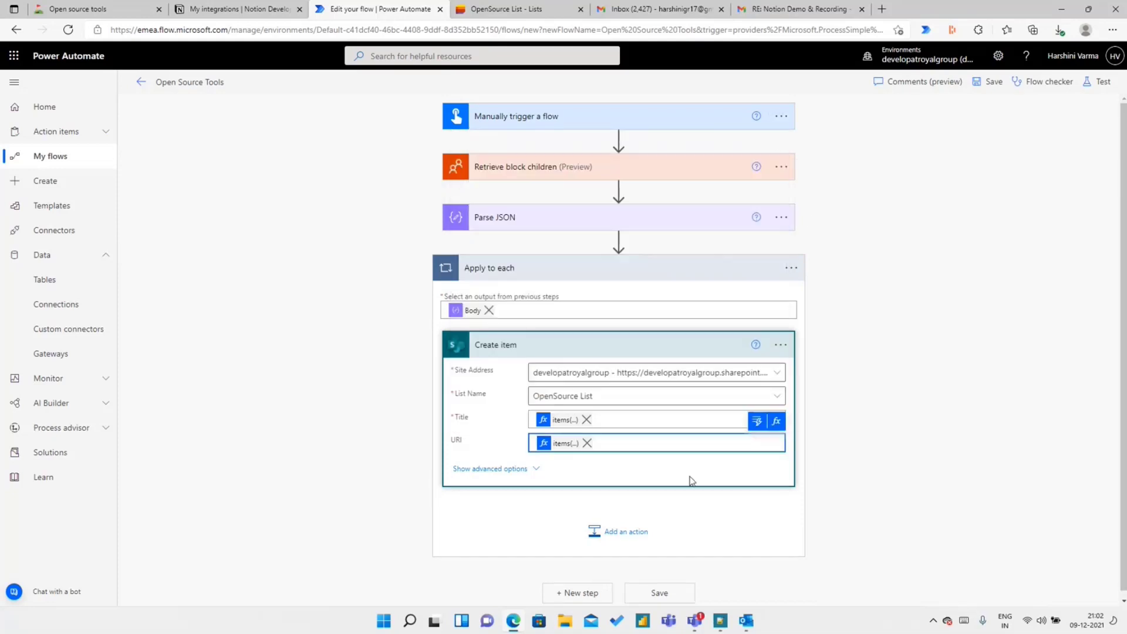
# Save the flow, run it as a manual test and check the created items in the OpenSource List
pyautogui.click(665, 590)
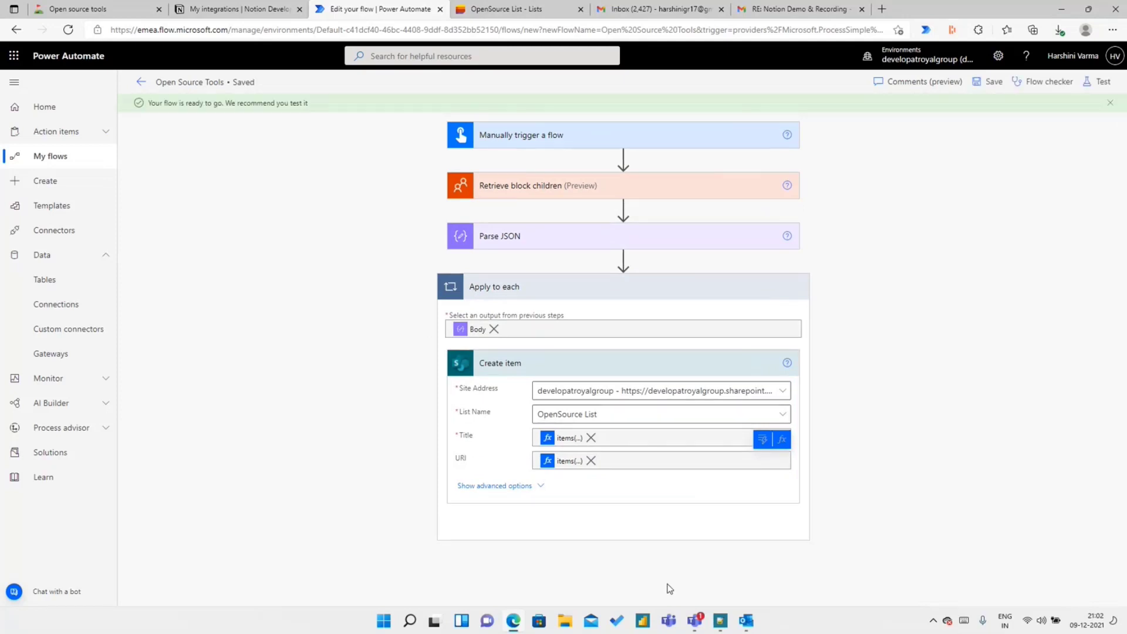
pyautogui.click(1107, 82)
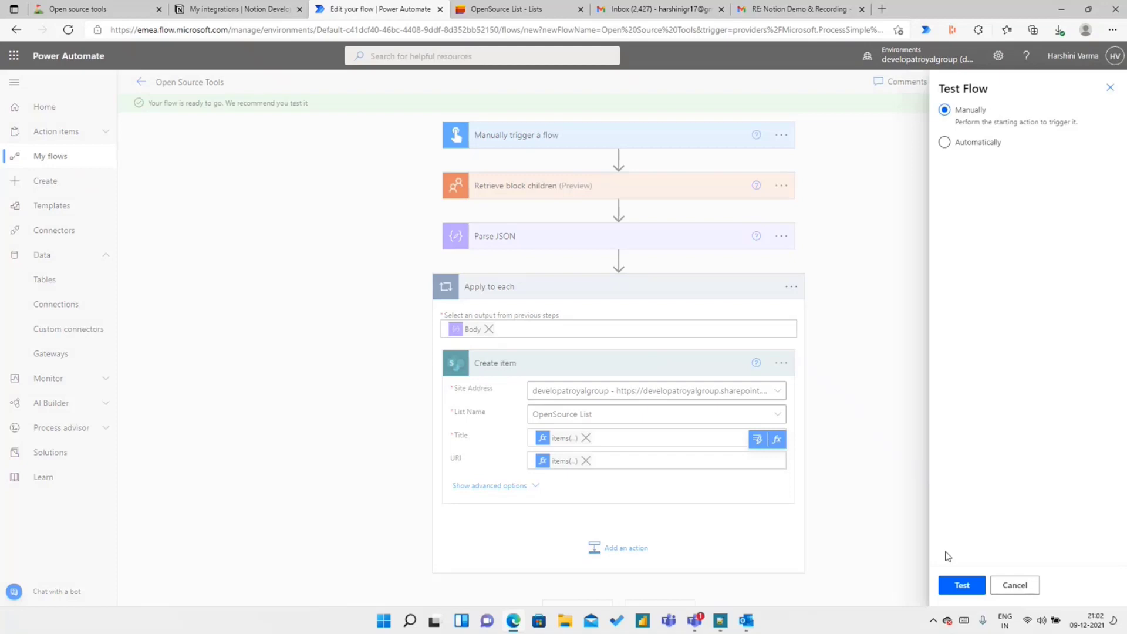
pyautogui.click(961, 584)
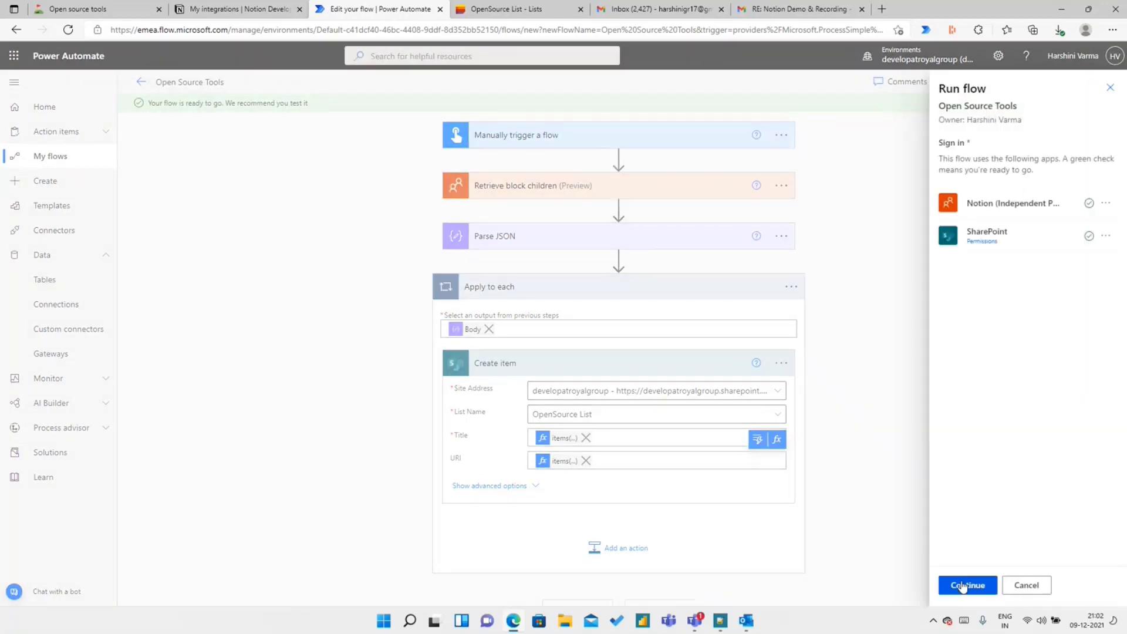
pyautogui.click(963, 585)
pyautogui.click(965, 585)
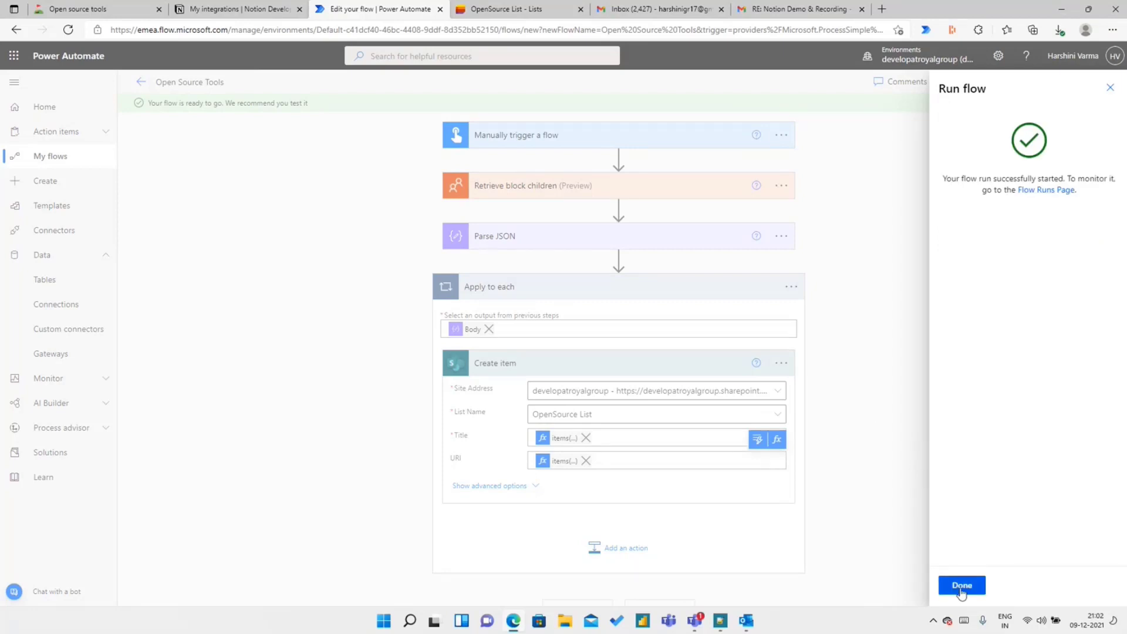
pyautogui.click(962, 587)
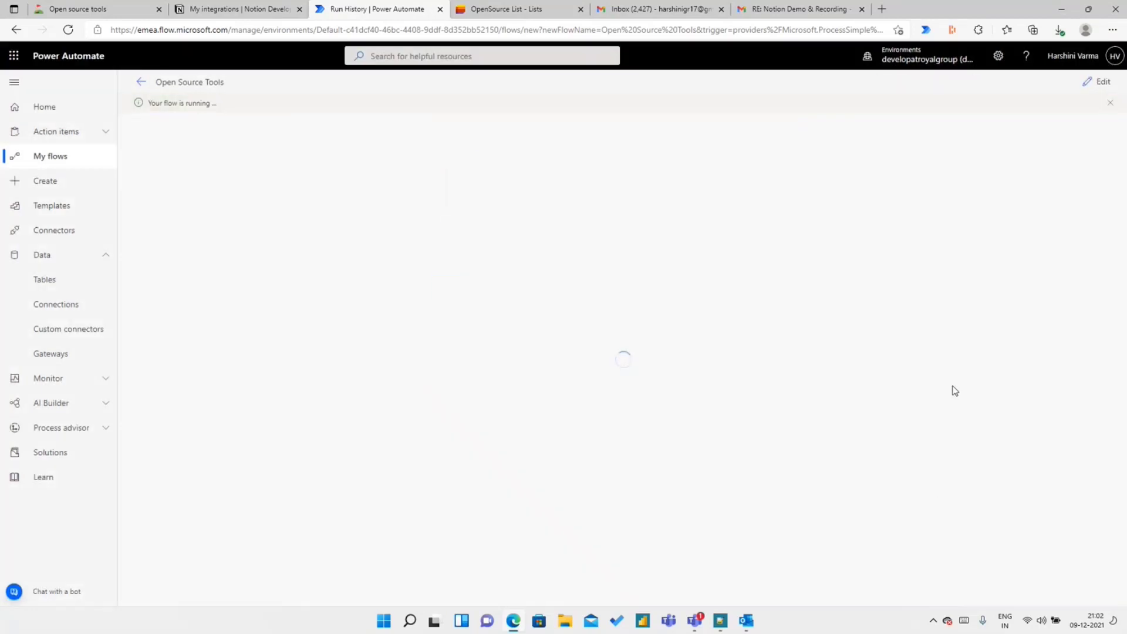
pyautogui.hotkey('ctrl', 'Tab')
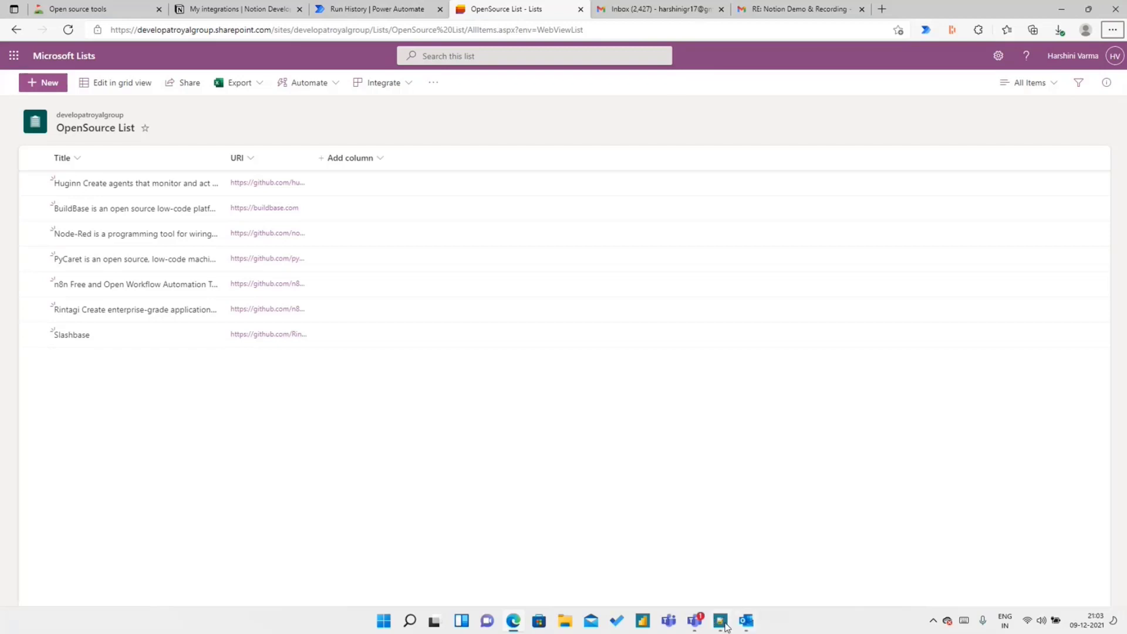
# Open the presentation "Notion - Independent-Publisher-Connector - Copy (1)" from the Downloads folder in PowerPoint
pyautogui.click(564, 622)
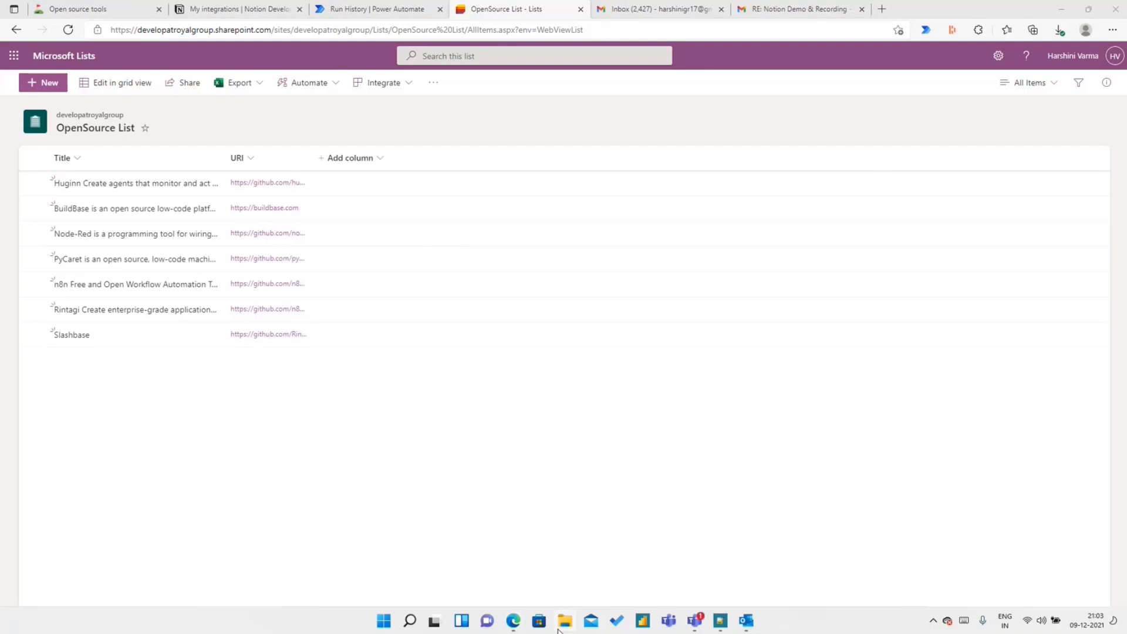
pyautogui.click(271, 264)
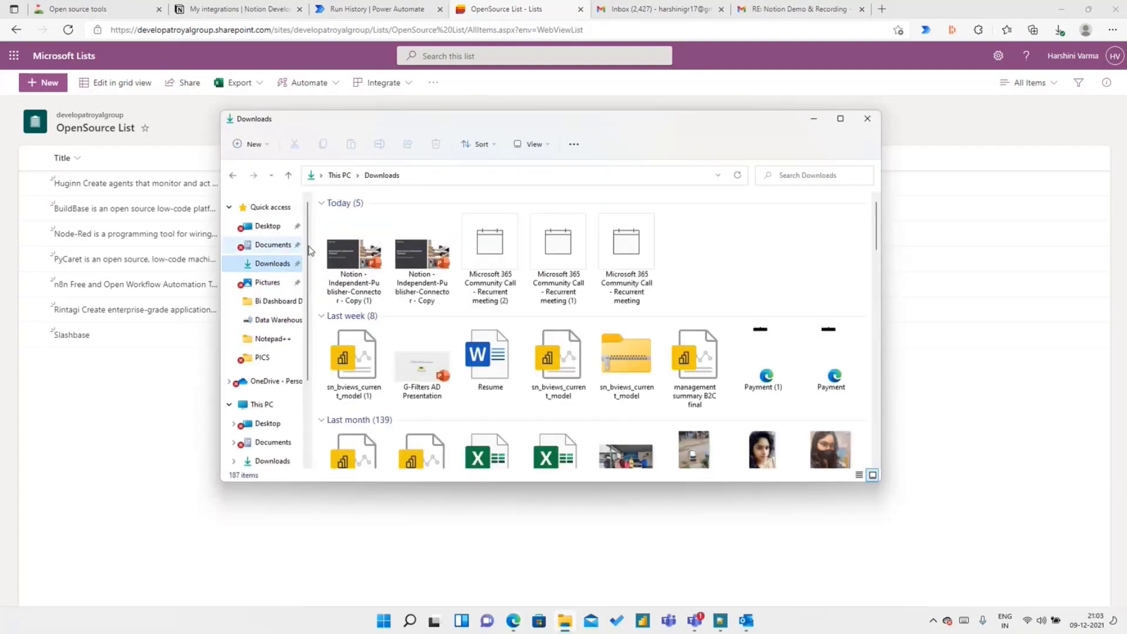
pyautogui.click(360, 267)
pyautogui.doubleClick(359, 267)
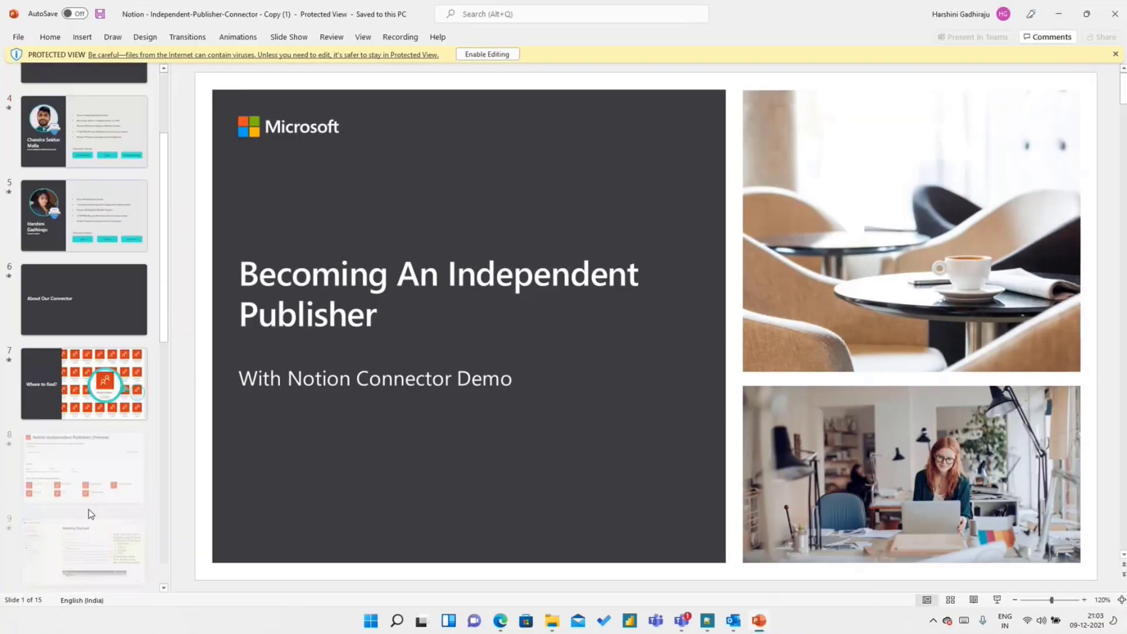
# Go to slide 11, "Special Shoutouts to Our Friends!", and start the slide show from it
pyautogui.scroll(-1, 91, 515)
pyautogui.click(89, 449)
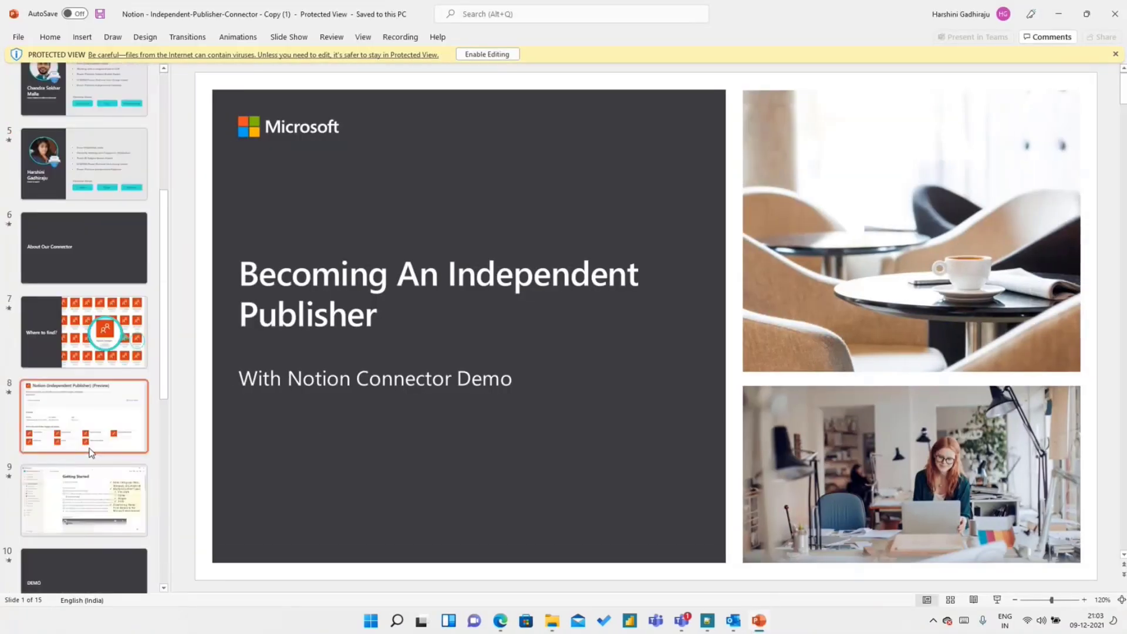
pyautogui.click(100, 499)
pyautogui.scroll(-3, 100, 499)
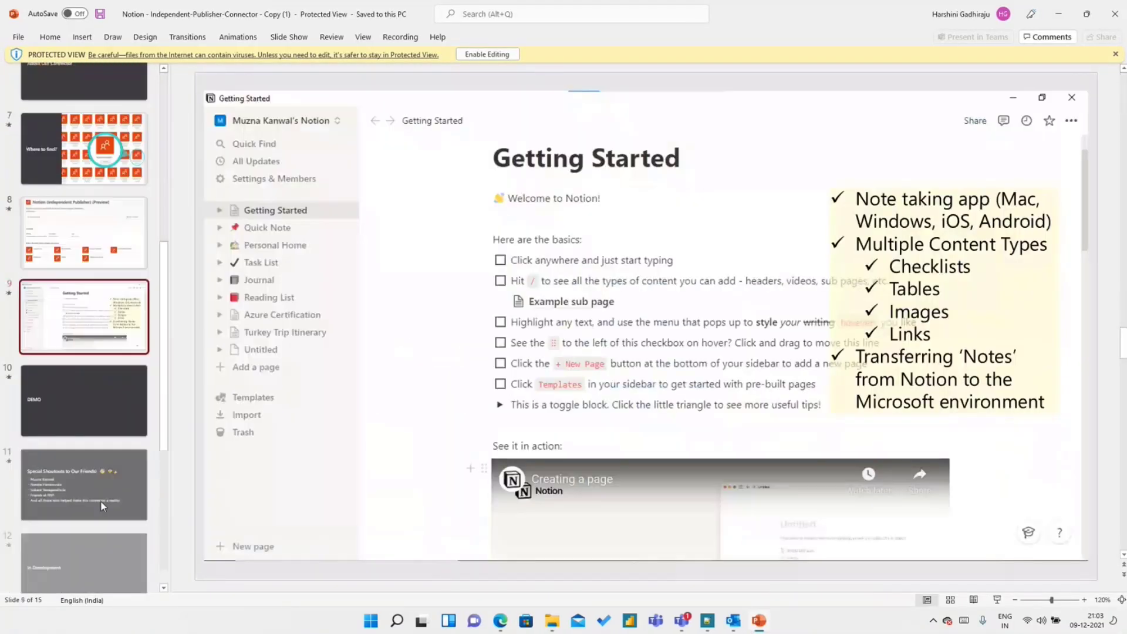
pyautogui.click(100, 470)
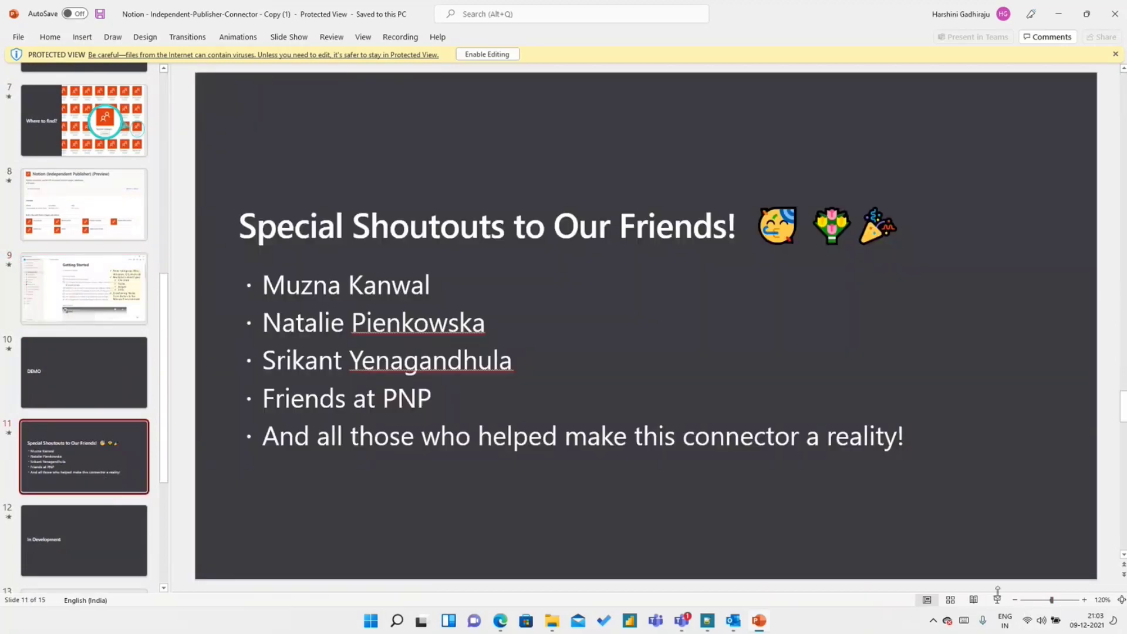
pyautogui.click(997, 599)
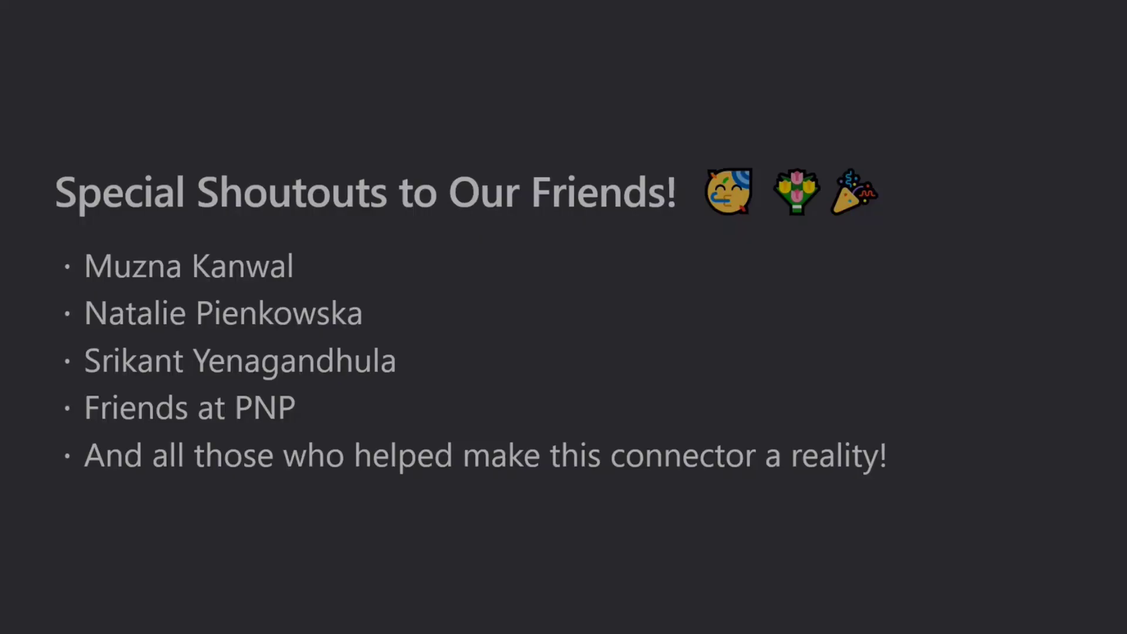
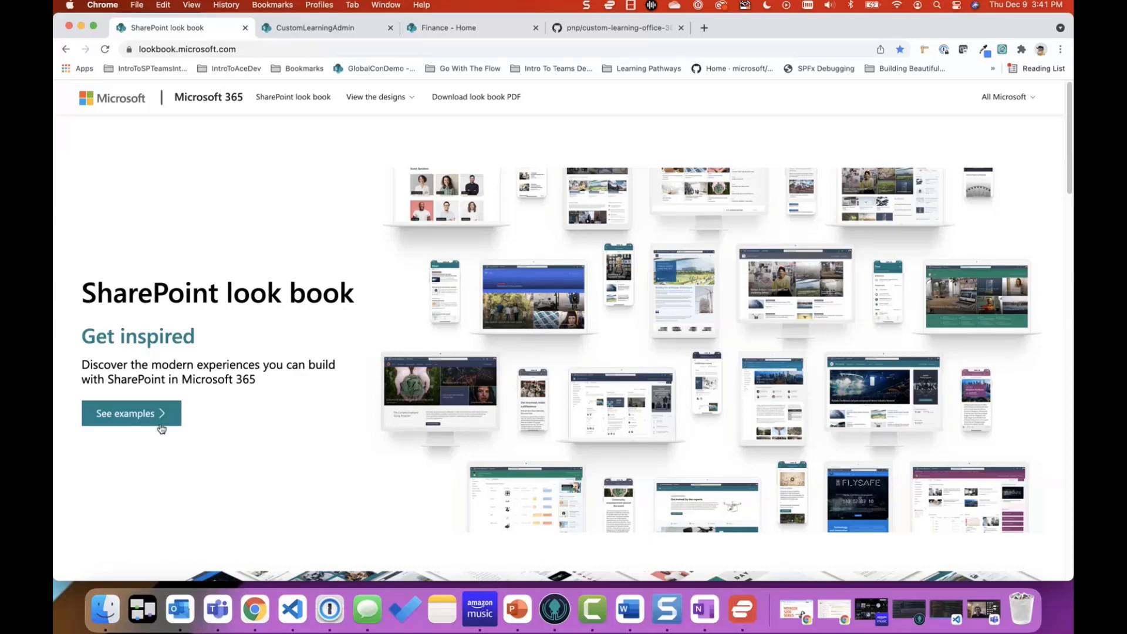
# Find the Microsoft 365 learning pathways template among the SharePoint look book's Solutions designs and open its tenant provisioning form
pyautogui.click(121, 414)
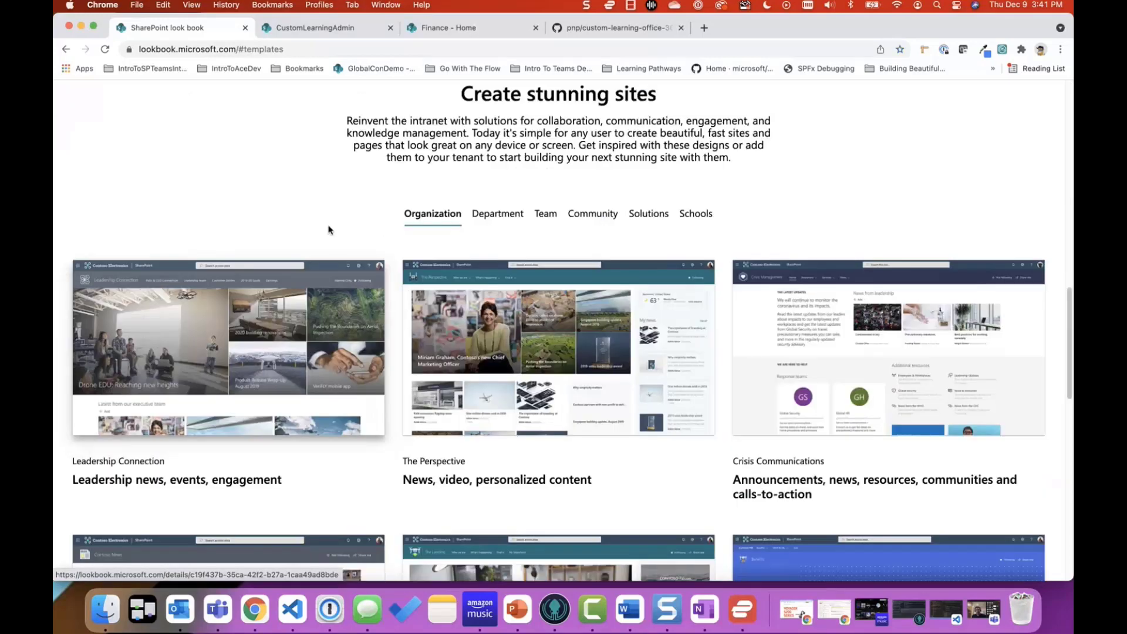
pyautogui.click(648, 214)
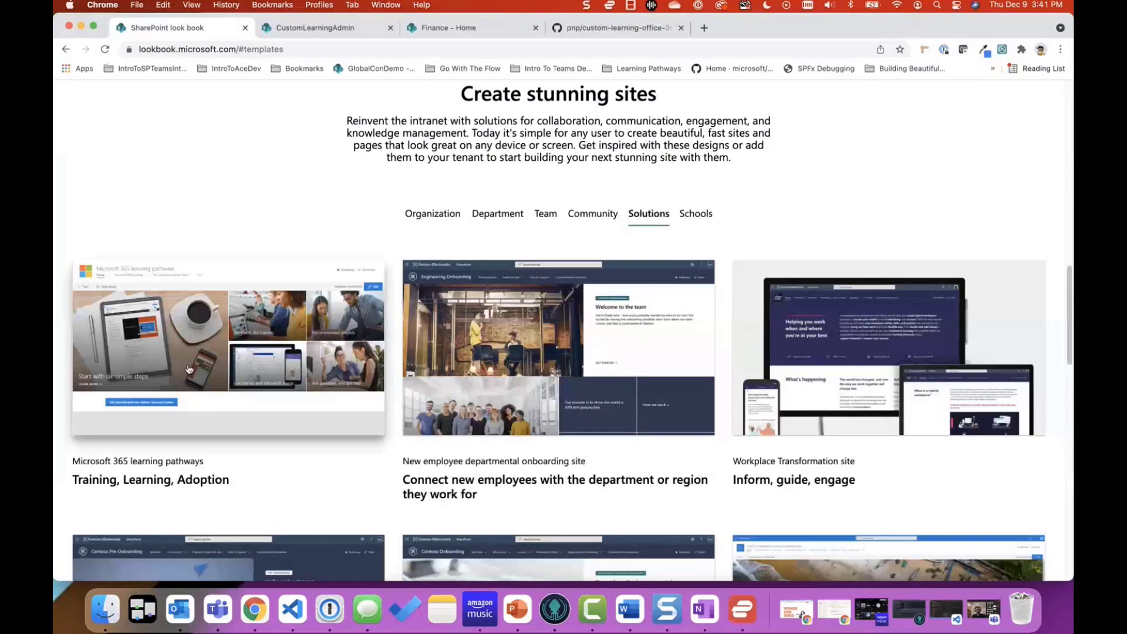
pyautogui.click(185, 406)
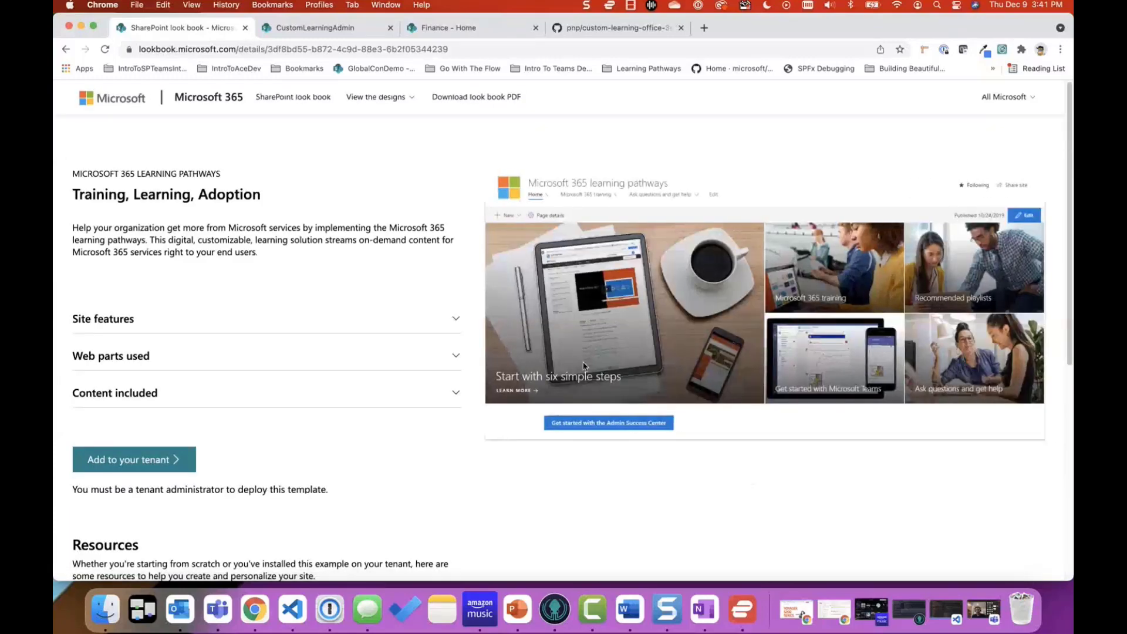
pyautogui.click(169, 461)
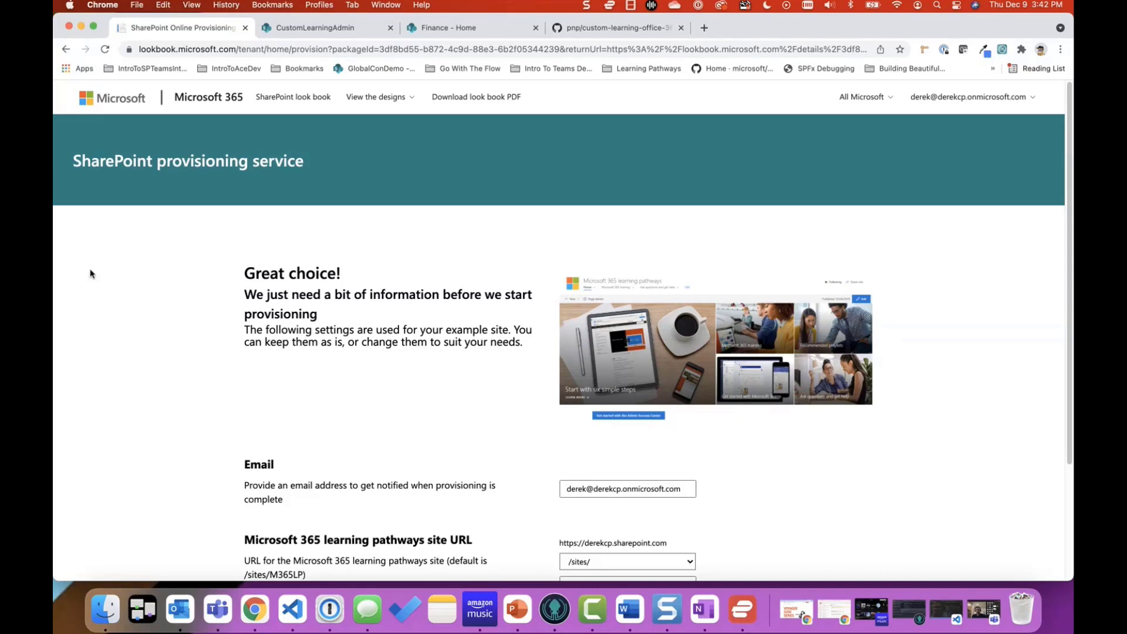
# Switch to the Microsoft 365 learning pathways site and open its "Start with six simple steps" page from the home page
pyautogui.click(315, 27)
pyautogui.click(168, 154)
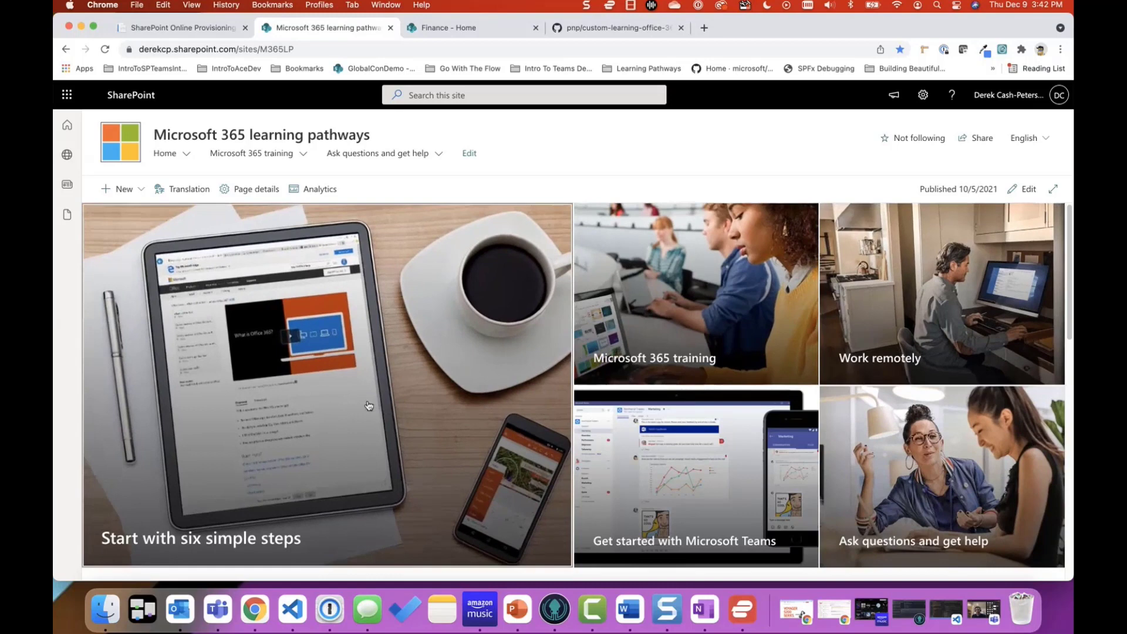
pyautogui.click(310, 376)
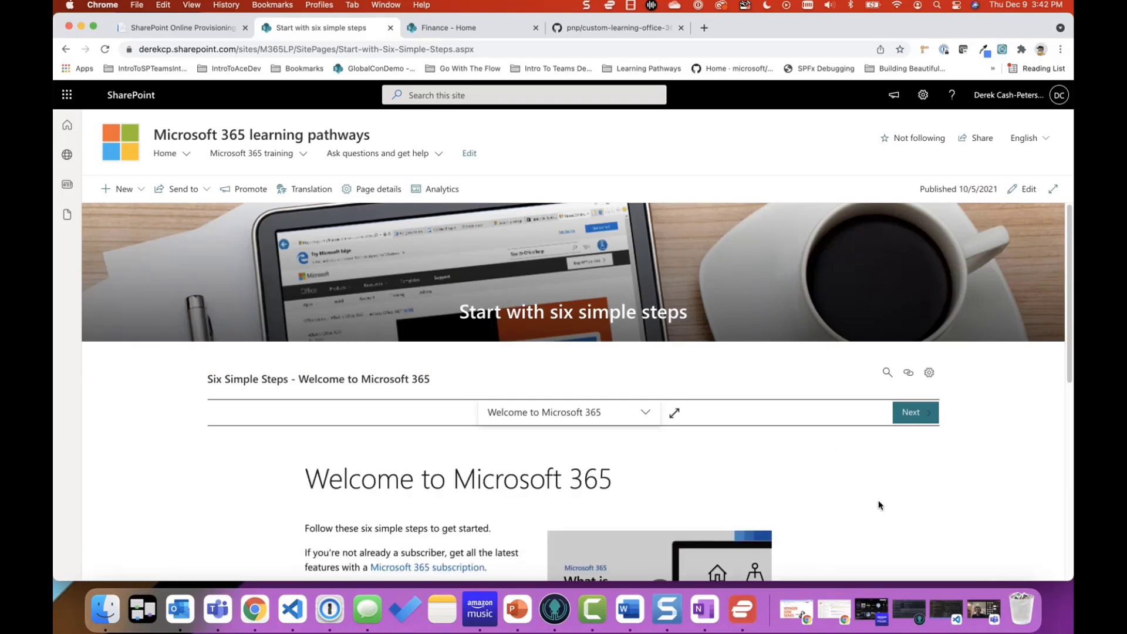
# Show "Step 1: Sign in" in the Six Simple Steps playlist
pyautogui.scroll(-3, 868, 501)
pyautogui.scroll(-1, 868, 506)
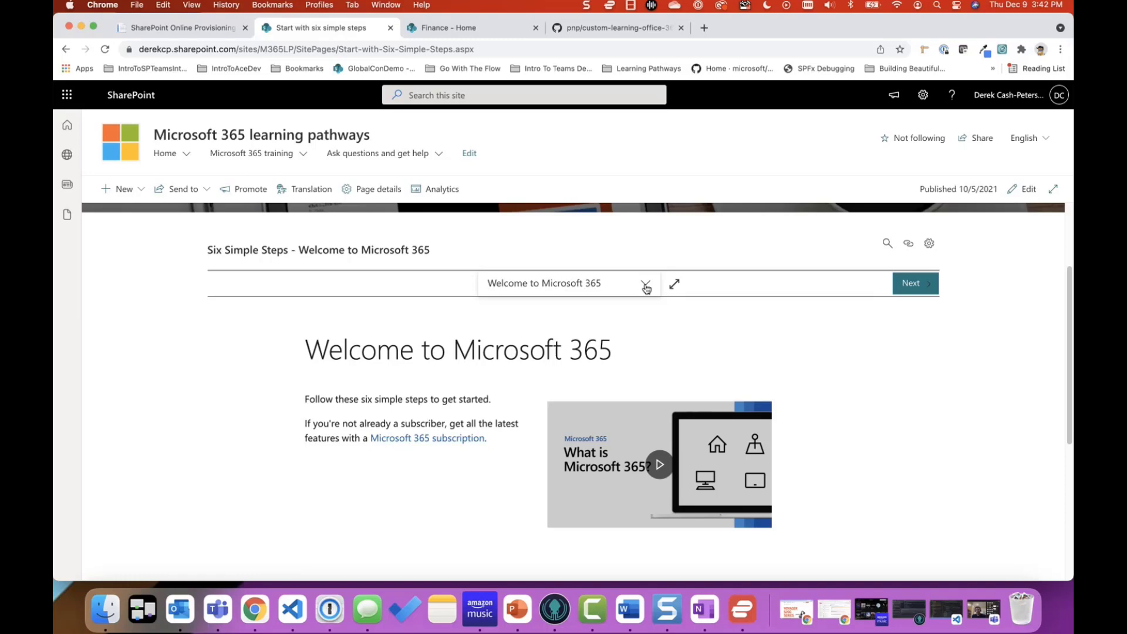
pyautogui.click(646, 286)
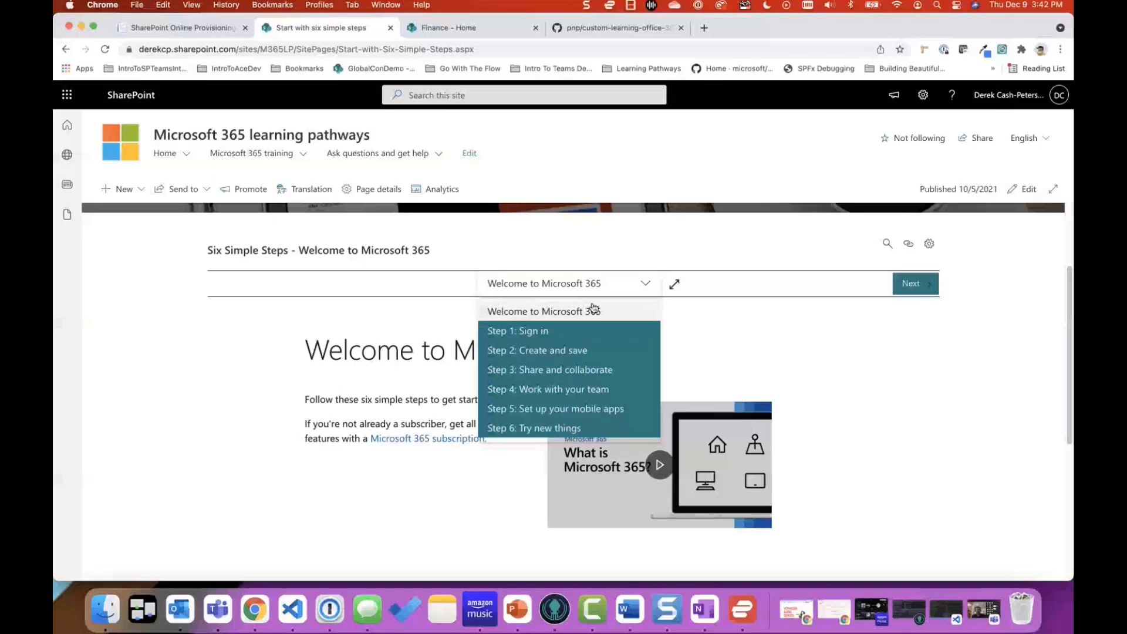
pyautogui.click(612, 328)
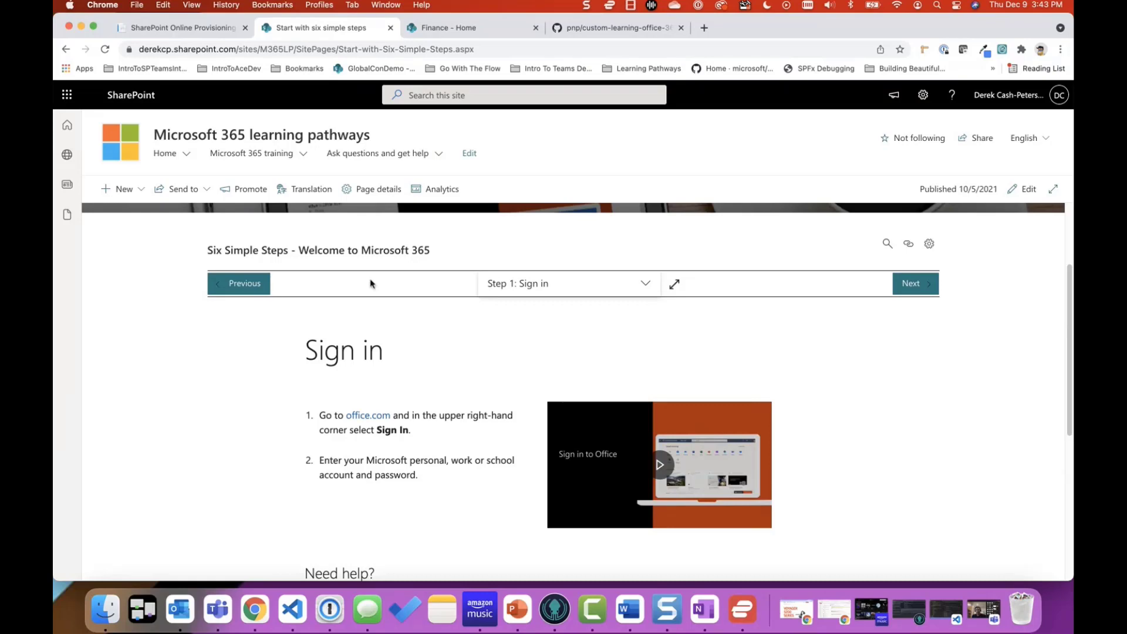
# Open the site's "Work remotely" training page
pyautogui.scroll(3, 370, 279)
pyautogui.click(252, 154)
pyautogui.click(262, 180)
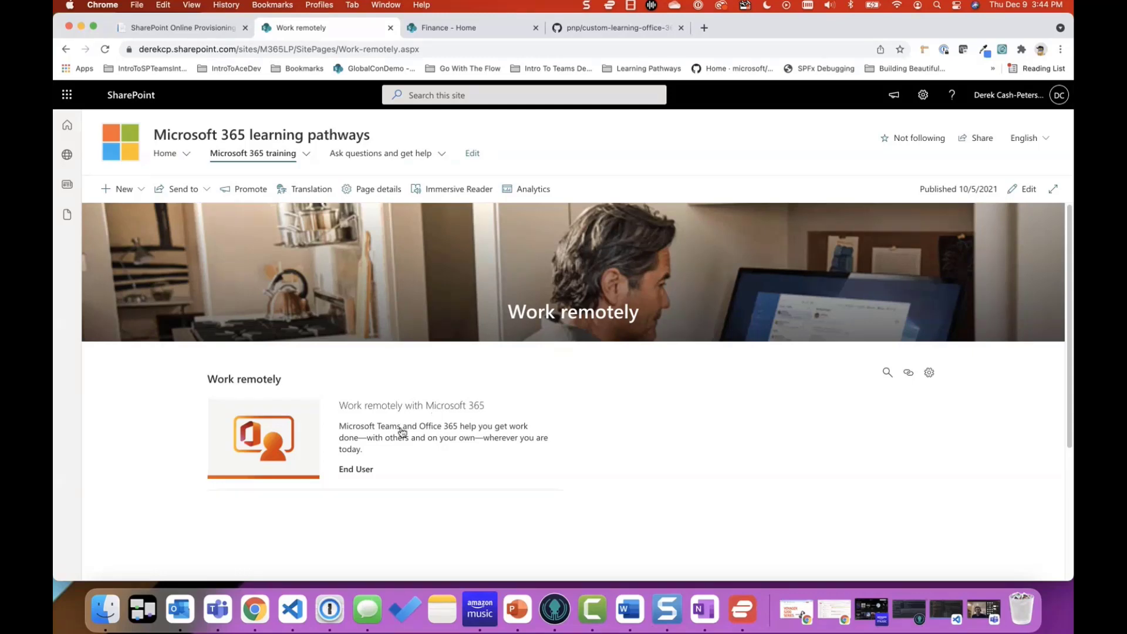
# Examine the Get started, Scenarios, Products and Adoption Tools categories on the "Microsoft 365 training" page
pyautogui.click(307, 154)
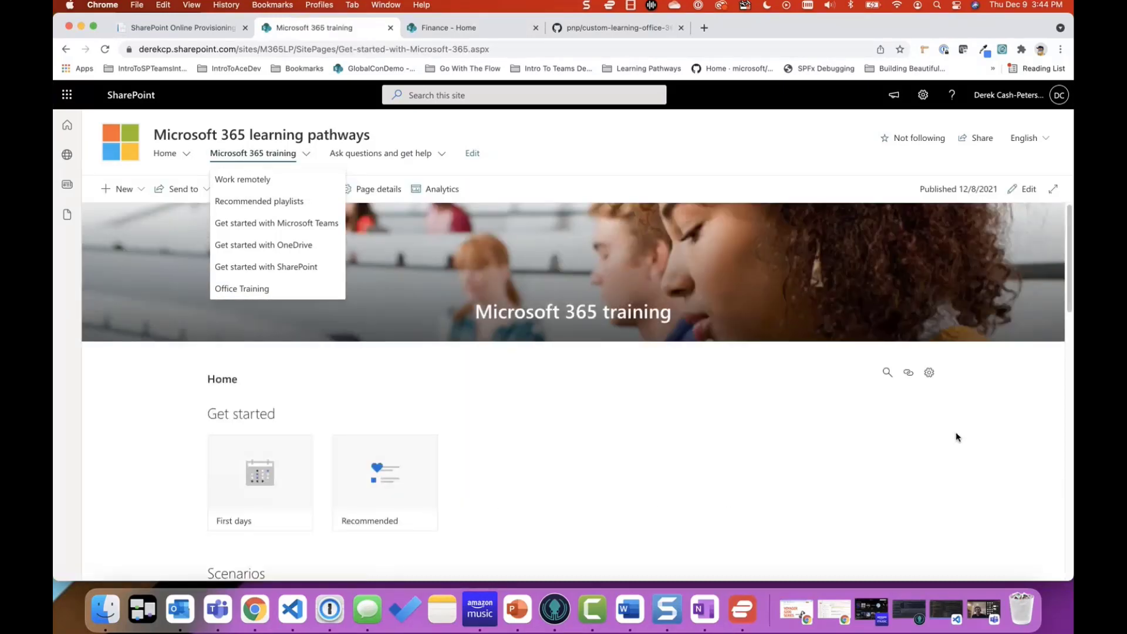
pyautogui.click(795, 415)
pyautogui.scroll(-8, 796, 415)
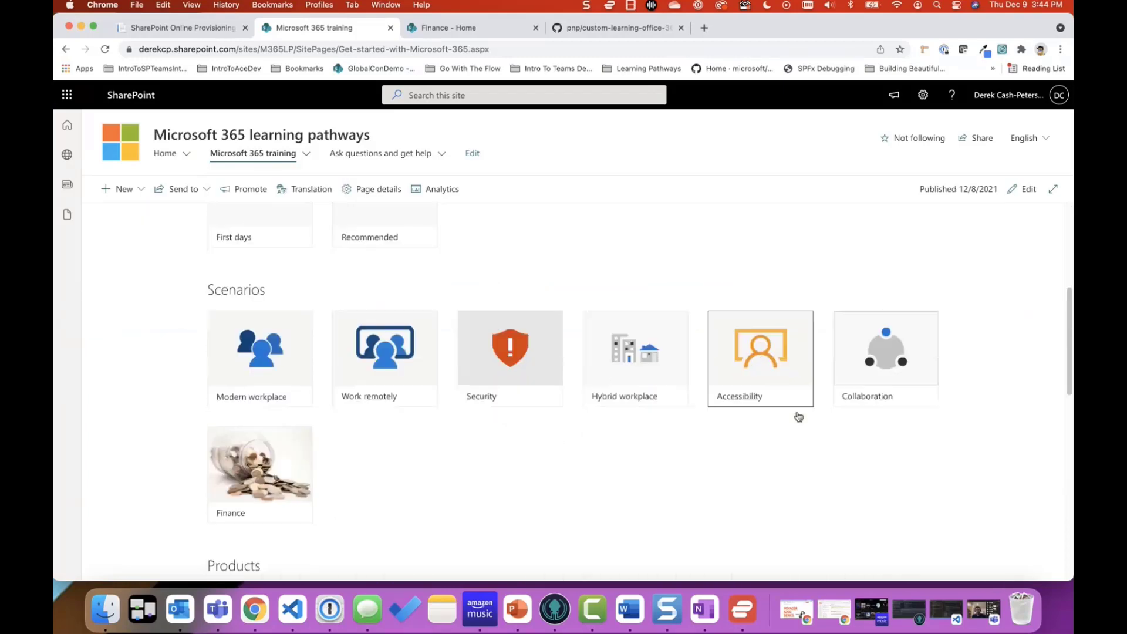
pyautogui.scroll(-4, 796, 415)
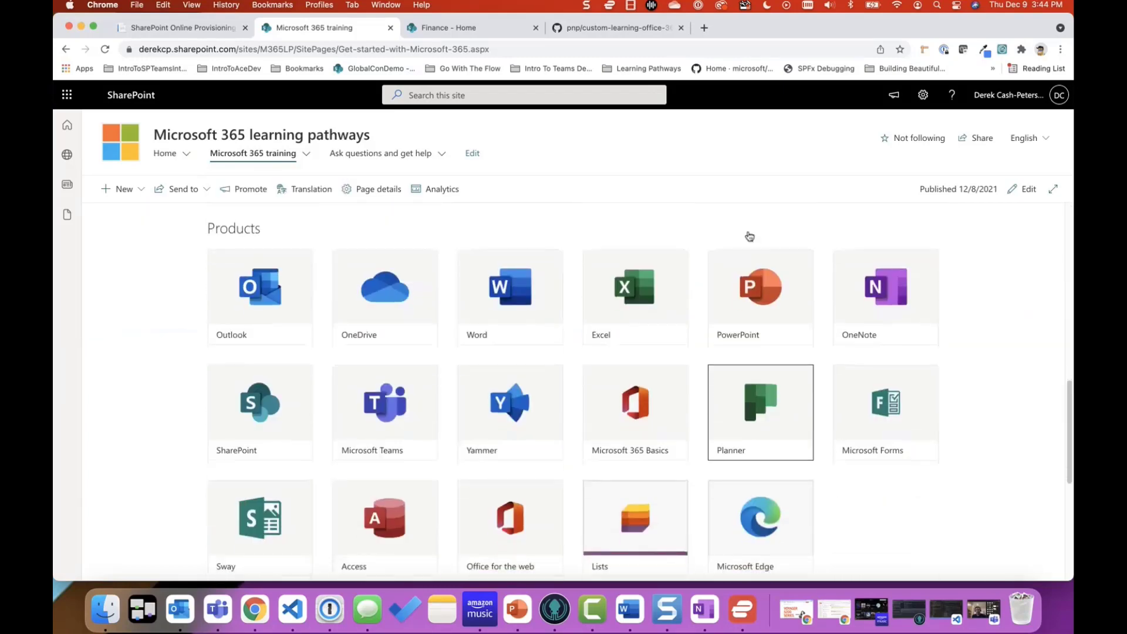
pyautogui.scroll(-3, 669, 427)
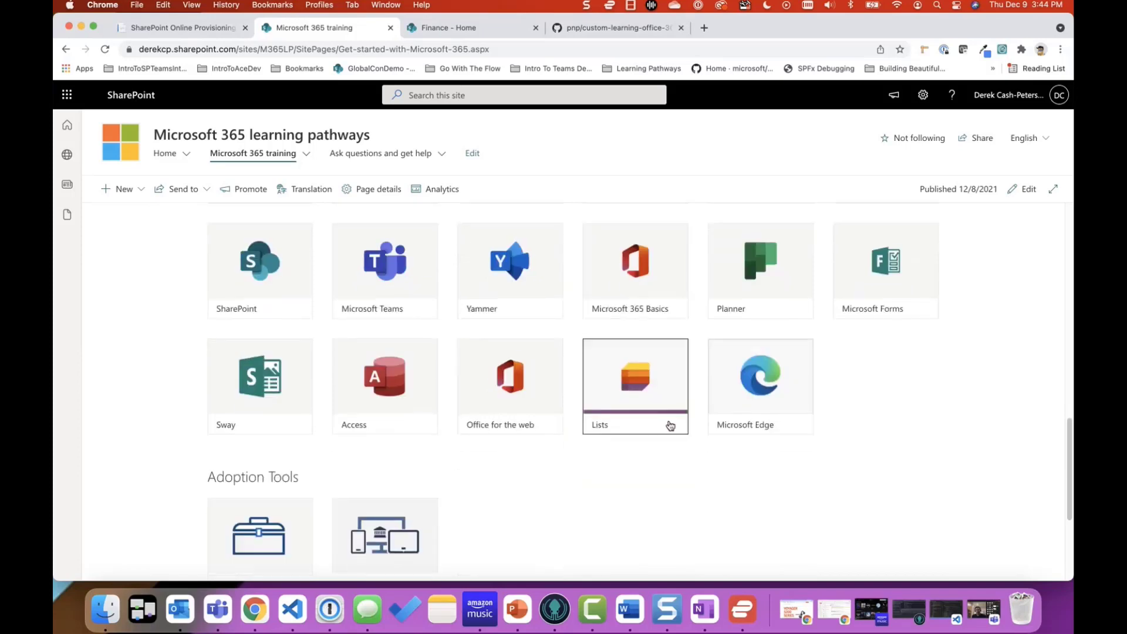
pyautogui.scroll(-4, 663, 427)
pyautogui.scroll(8, 669, 422)
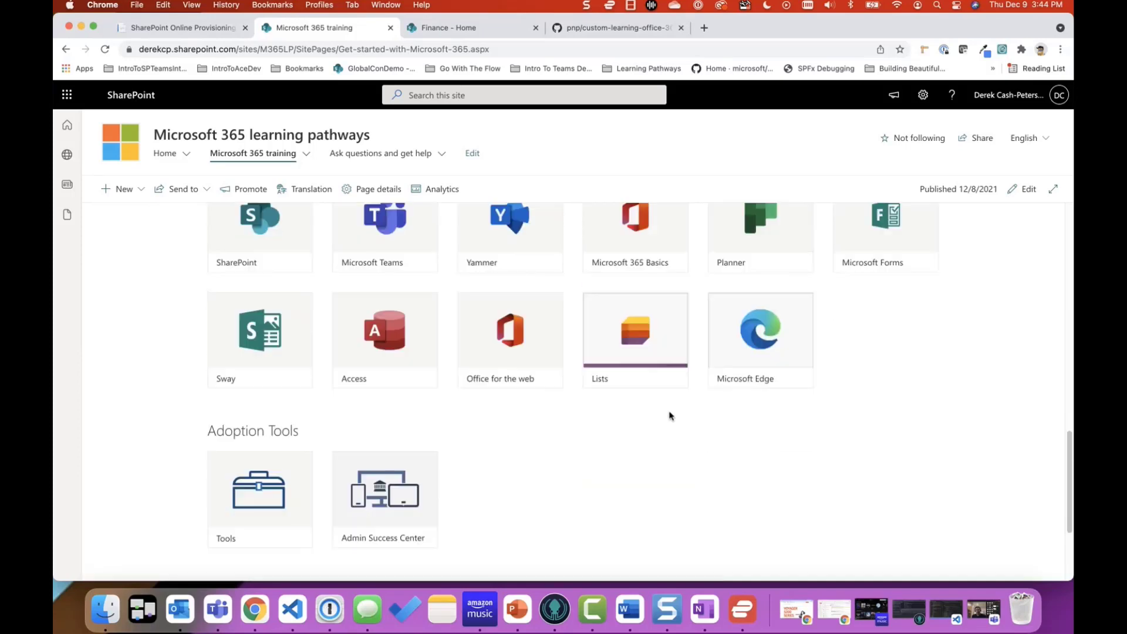
pyautogui.scroll(10, 670, 415)
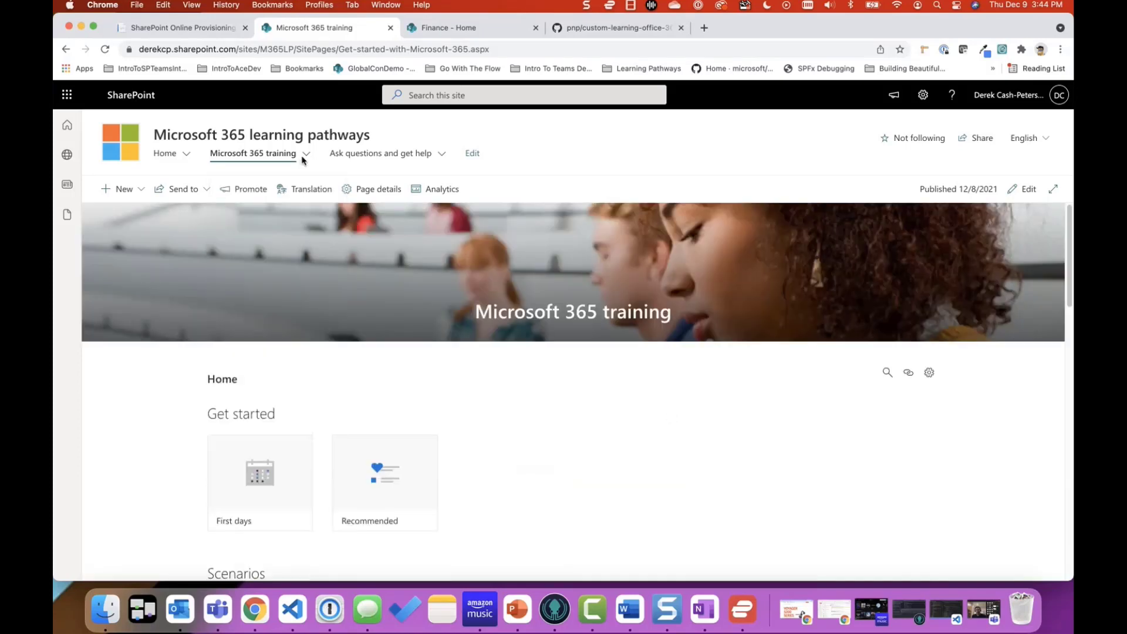
# Open the site's "Office Training" page and review its Products tiles
pyautogui.click(305, 155)
pyautogui.click(262, 287)
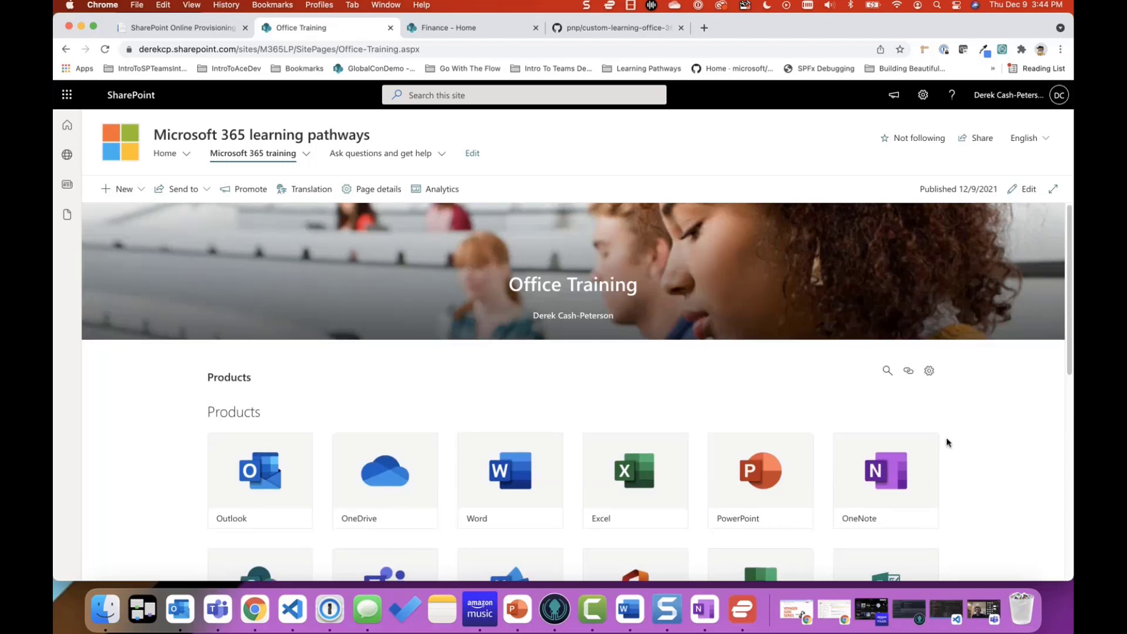
pyautogui.scroll(-3, 946, 442)
pyautogui.scroll(-2, 947, 442)
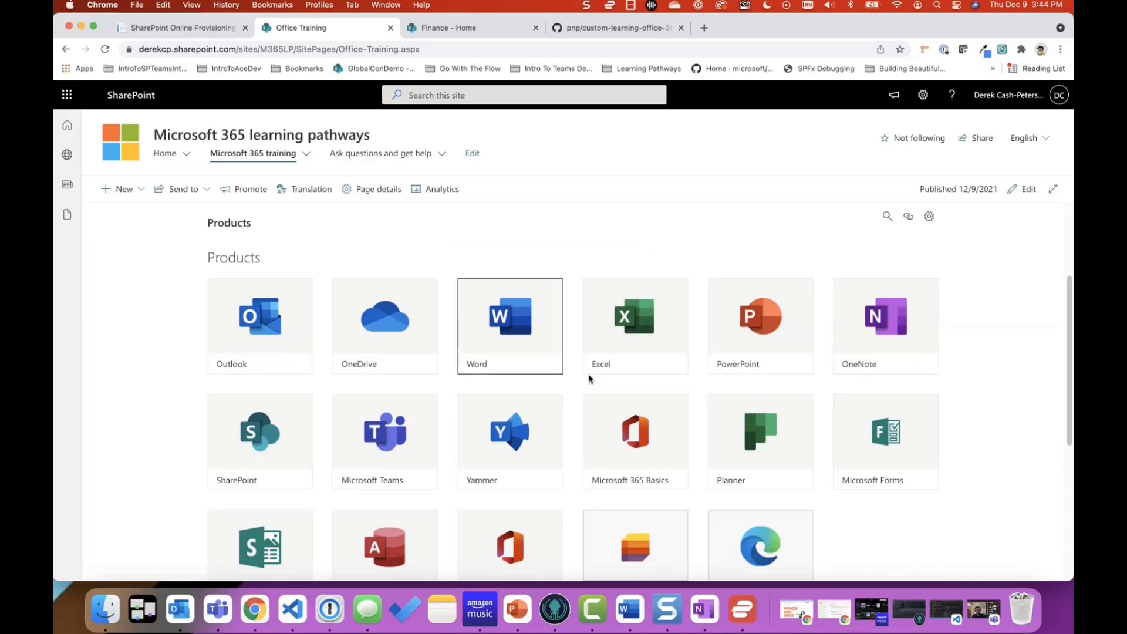
pyautogui.scroll(-1, 666, 382)
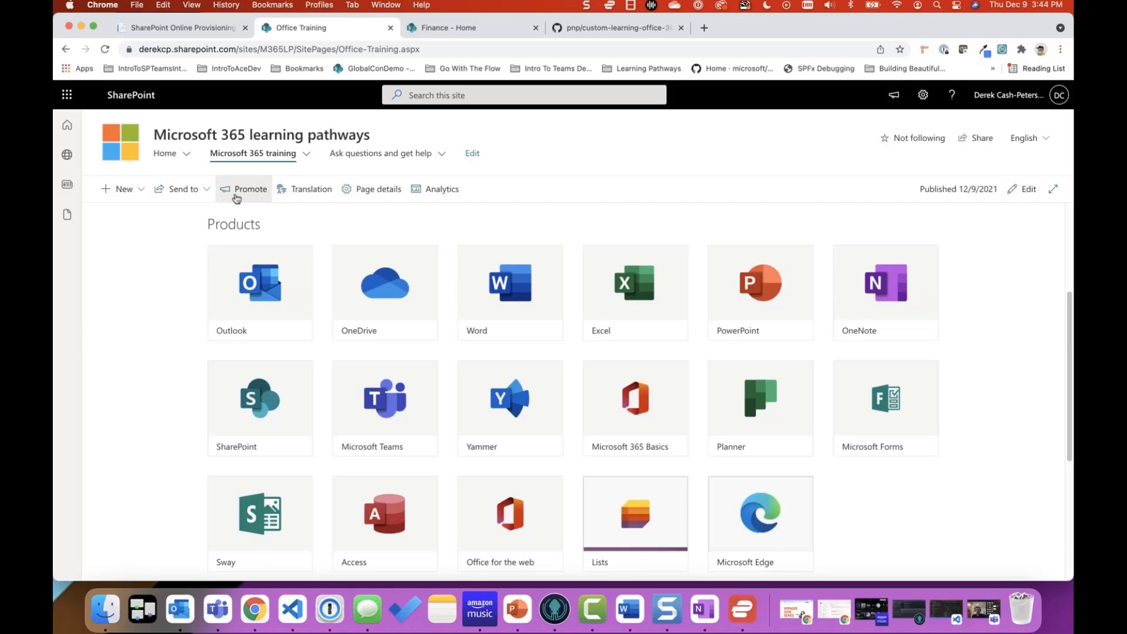
# Open the Learning pathways administration page and collapse the Get started and Scenarios categories
pyautogui.moveTo(186, 155)
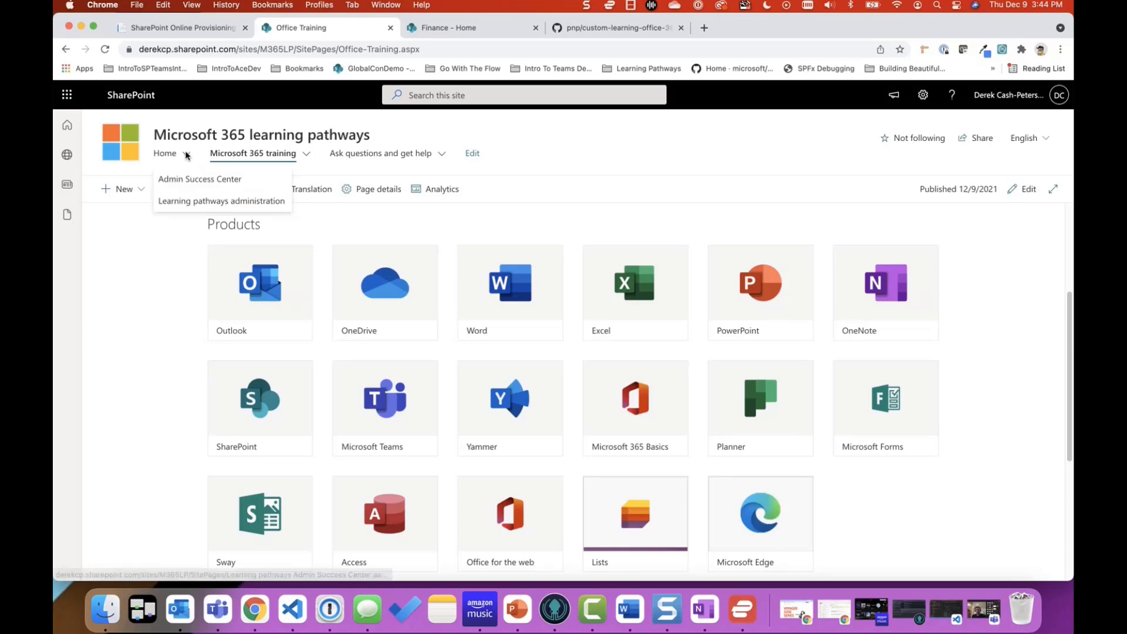
pyautogui.click(189, 203)
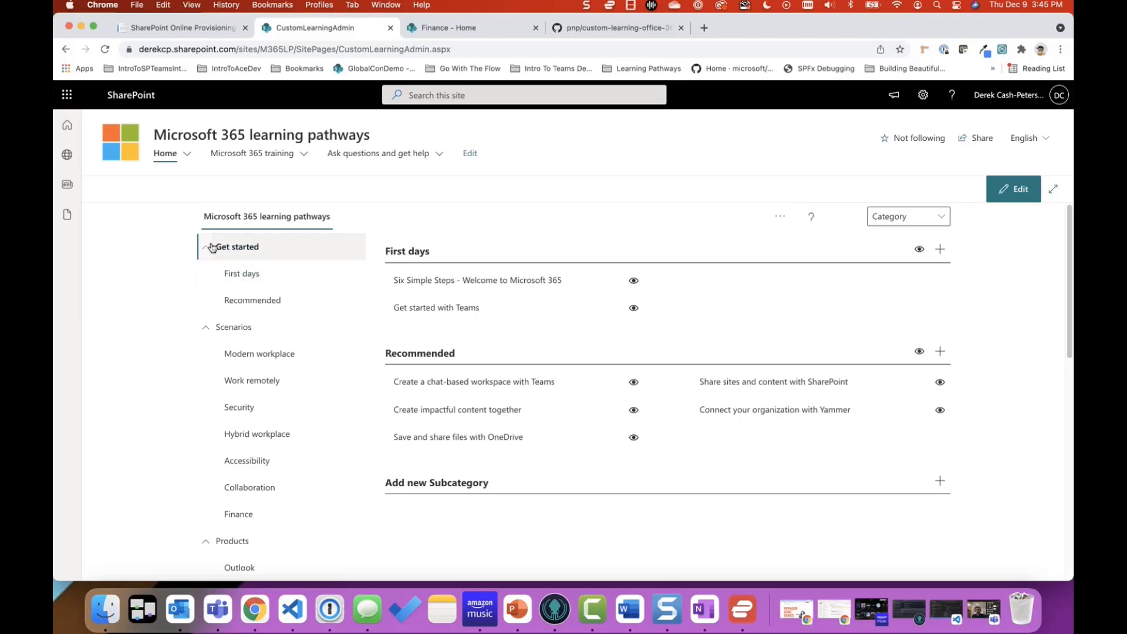
pyautogui.click(211, 248)
pyautogui.click(209, 279)
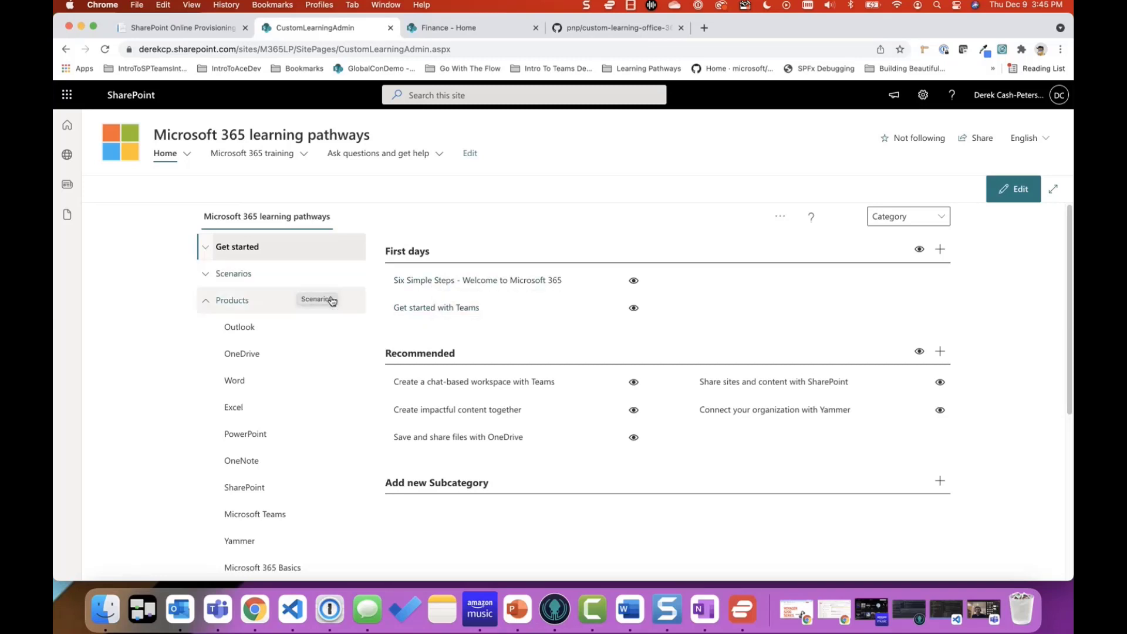
# Hide the Sway subcategory under Products and refresh the Office Training page to check its product tiles
pyautogui.scroll(-3, 333, 300)
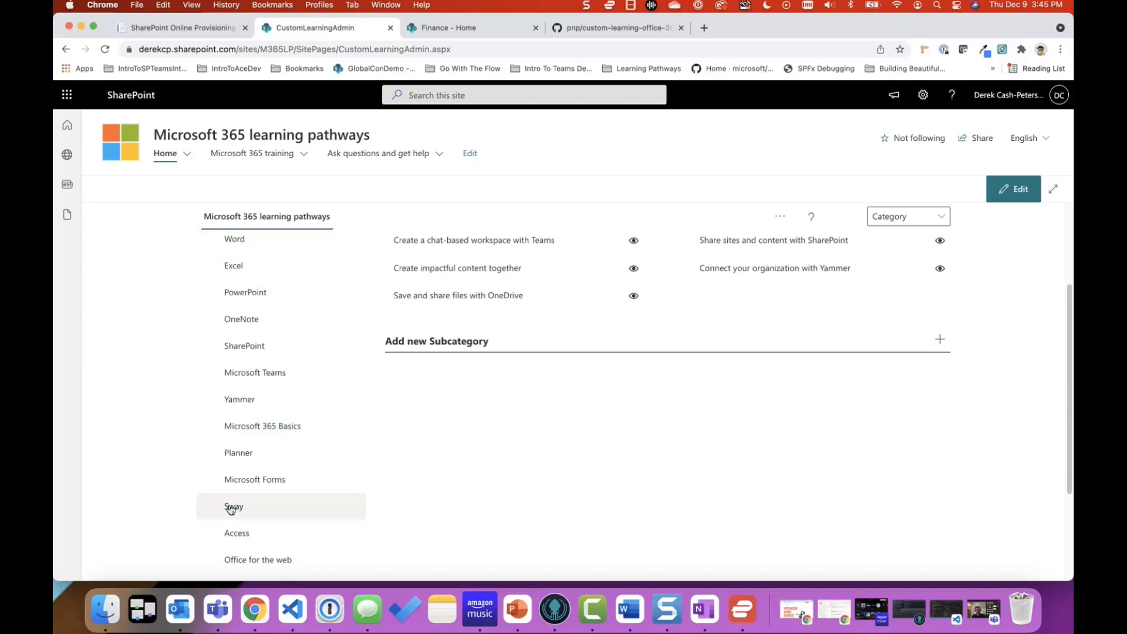
pyautogui.click(231, 508)
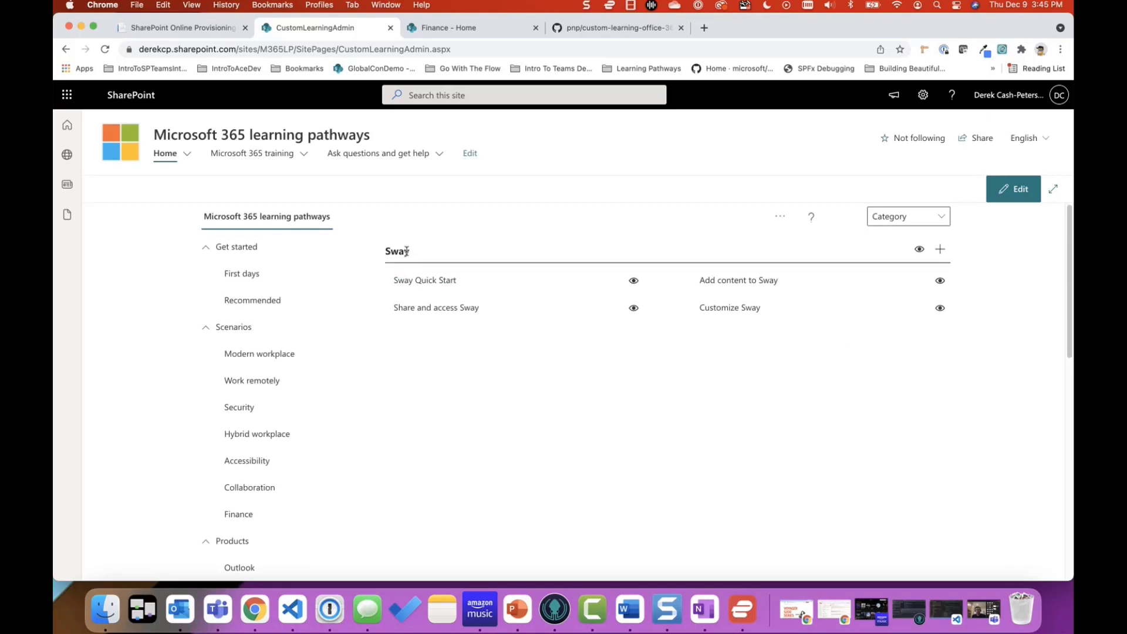
pyautogui.click(921, 250)
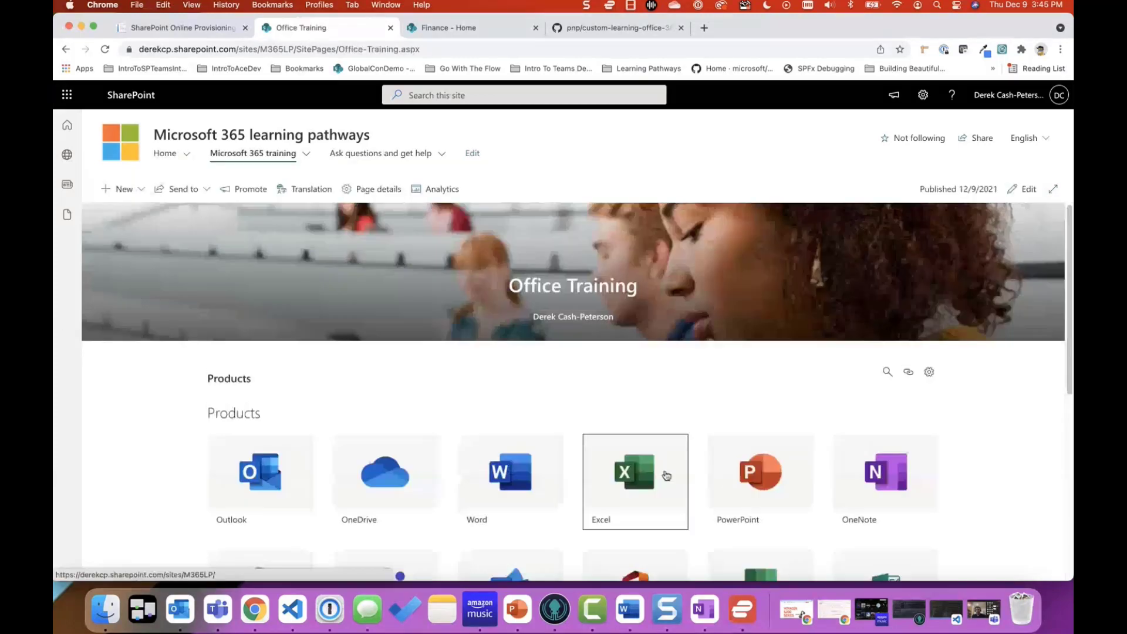
pyautogui.click(106, 51)
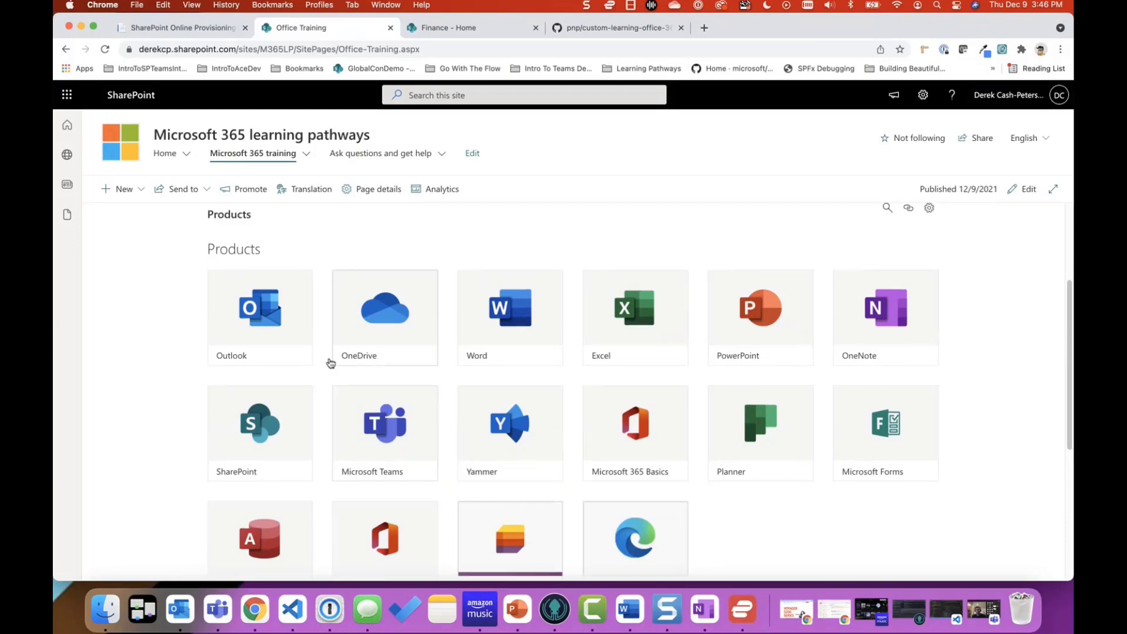
pyautogui.scroll(3, 331, 367)
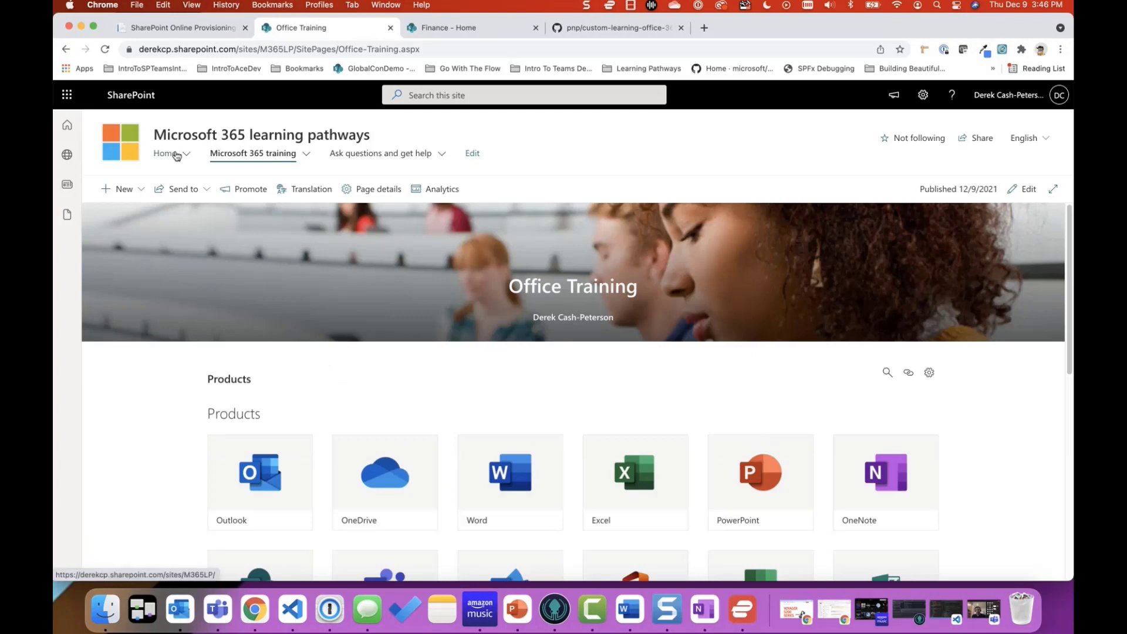
# Return to Learning pathways administration and view the edit form of the Finance subcategory under Scenarios, closing it without changes
pyautogui.moveTo(177, 156)
pyautogui.click(174, 202)
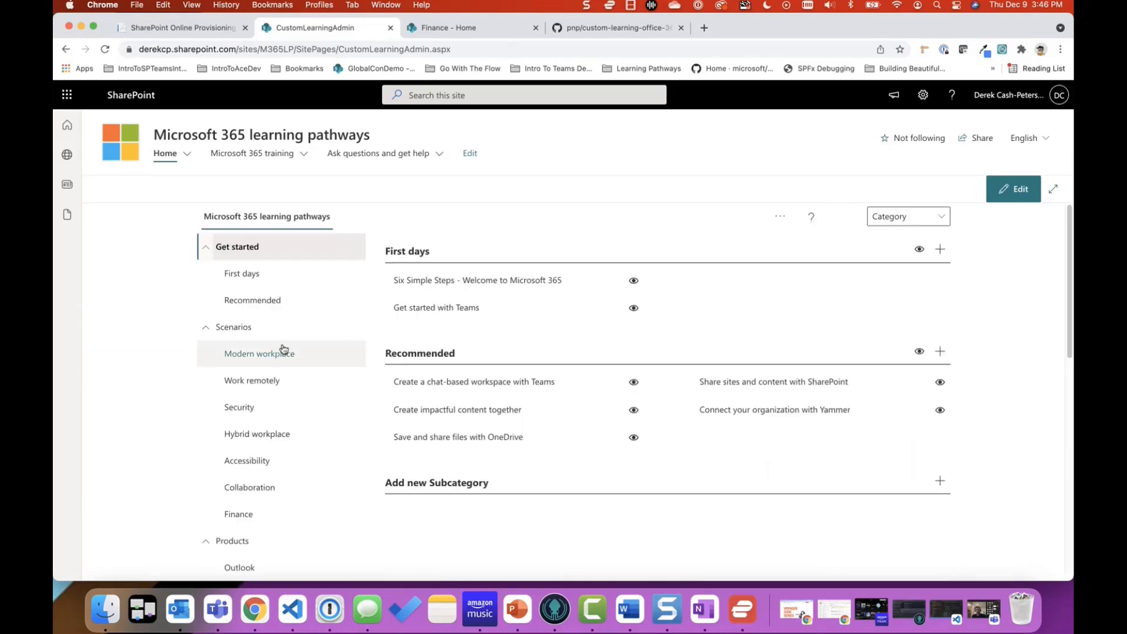
pyautogui.click(258, 514)
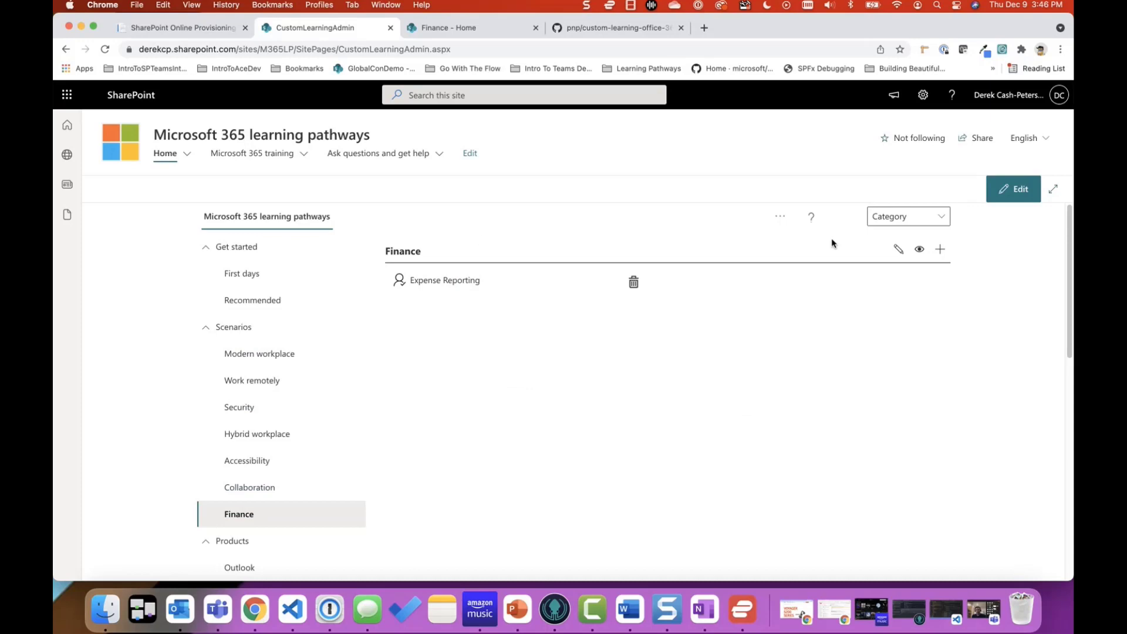
pyautogui.click(900, 249)
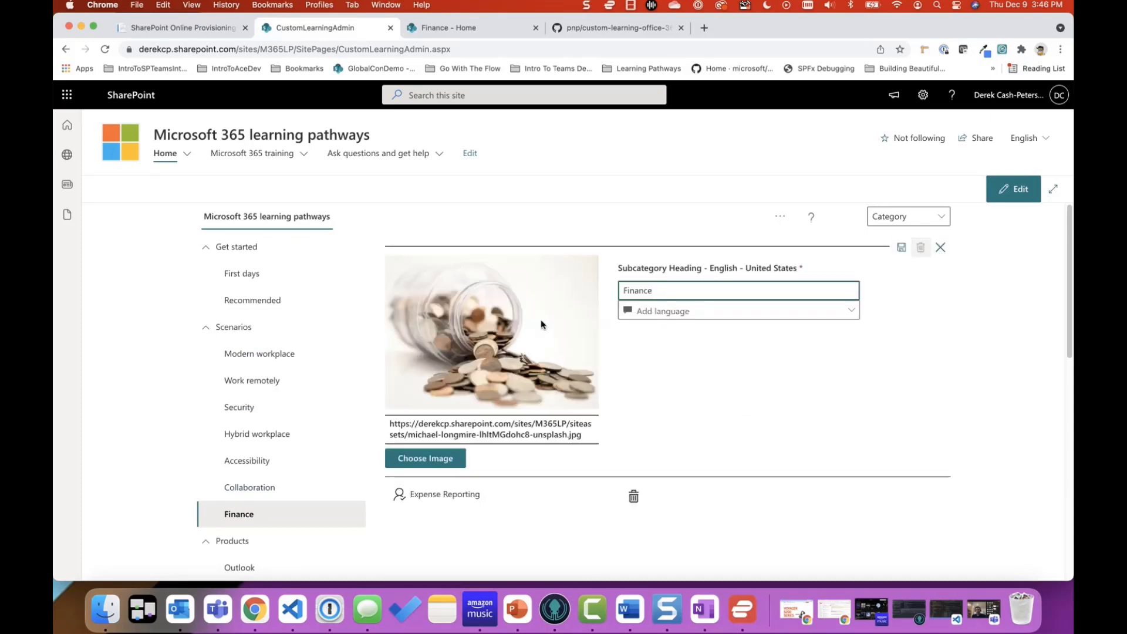
pyautogui.click(941, 247)
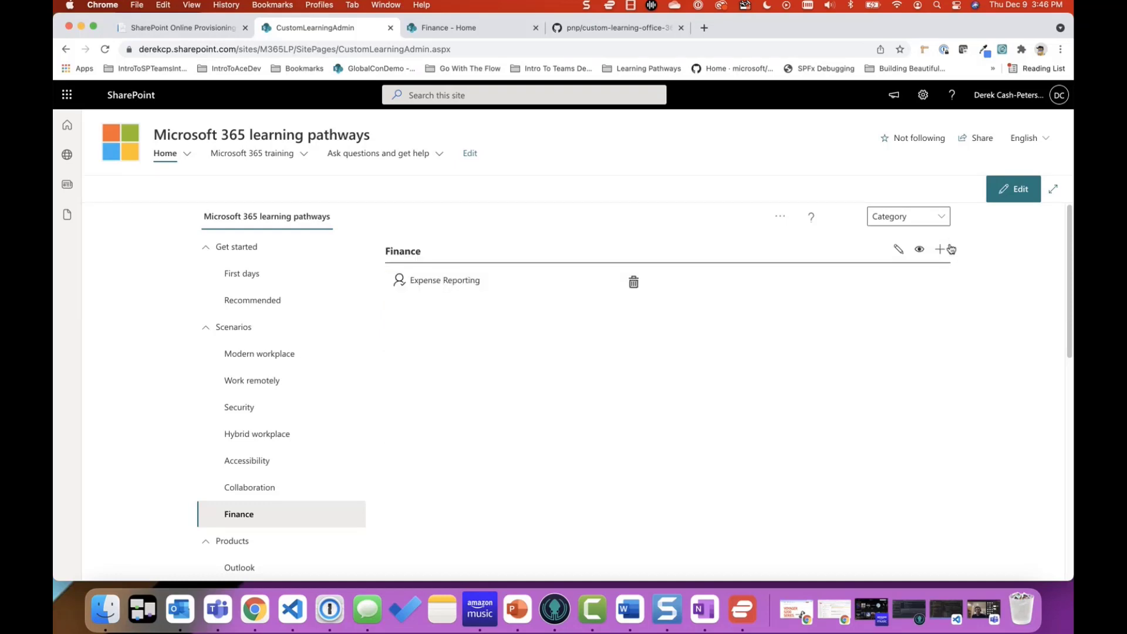
# Open the Expense Reporting playlist and review its details and playlist assets
pyautogui.click(422, 283)
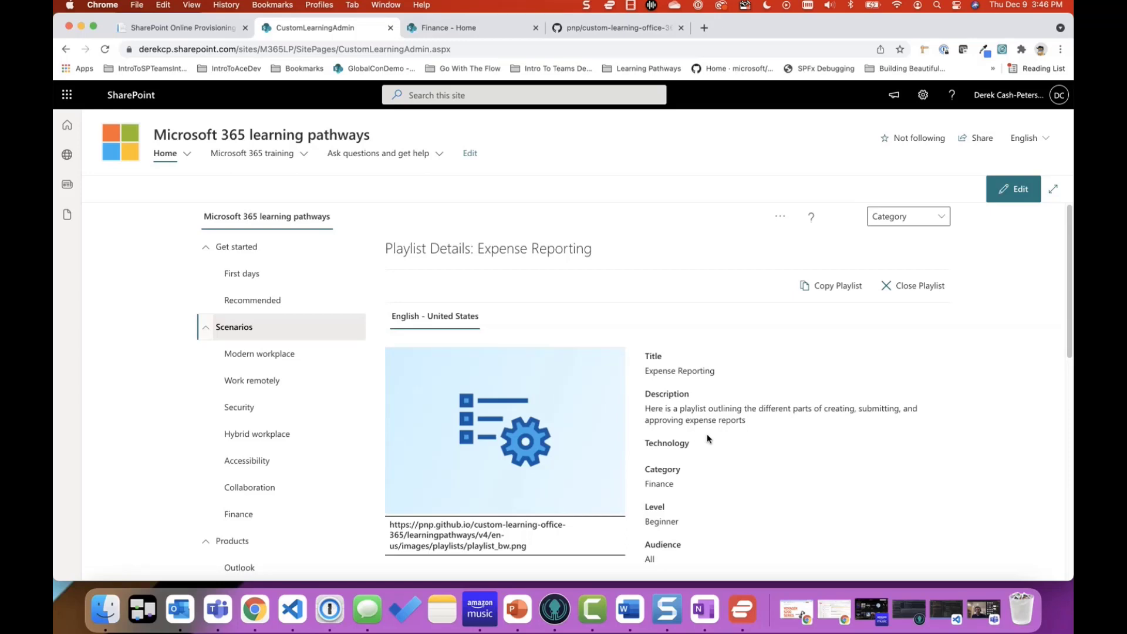
pyautogui.scroll(-1, 708, 438)
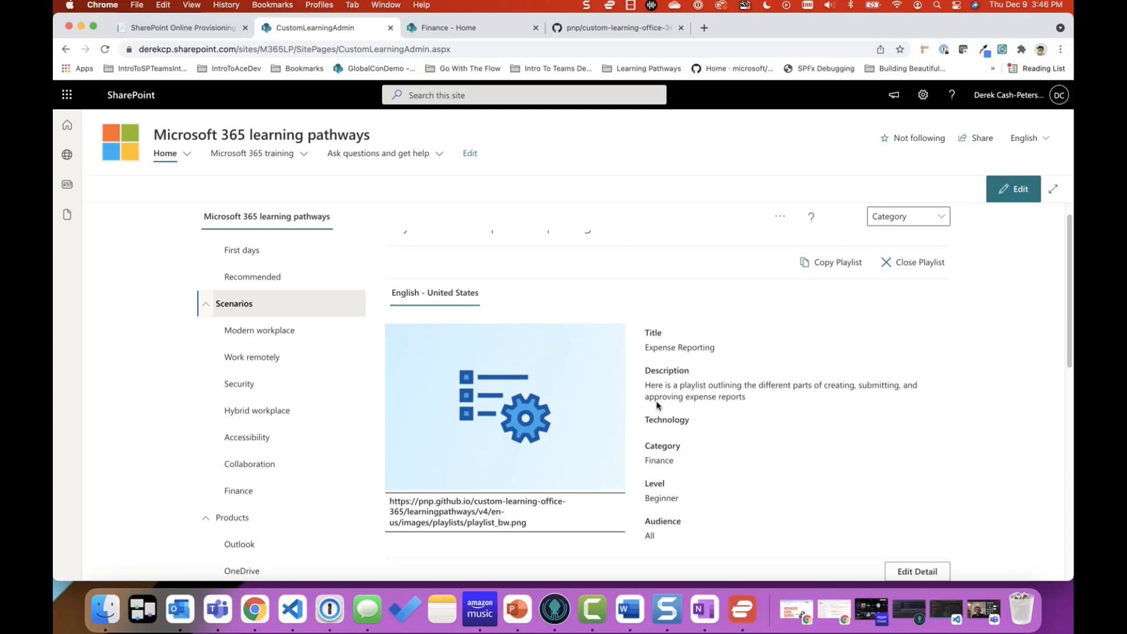
pyautogui.scroll(-2, 657, 402)
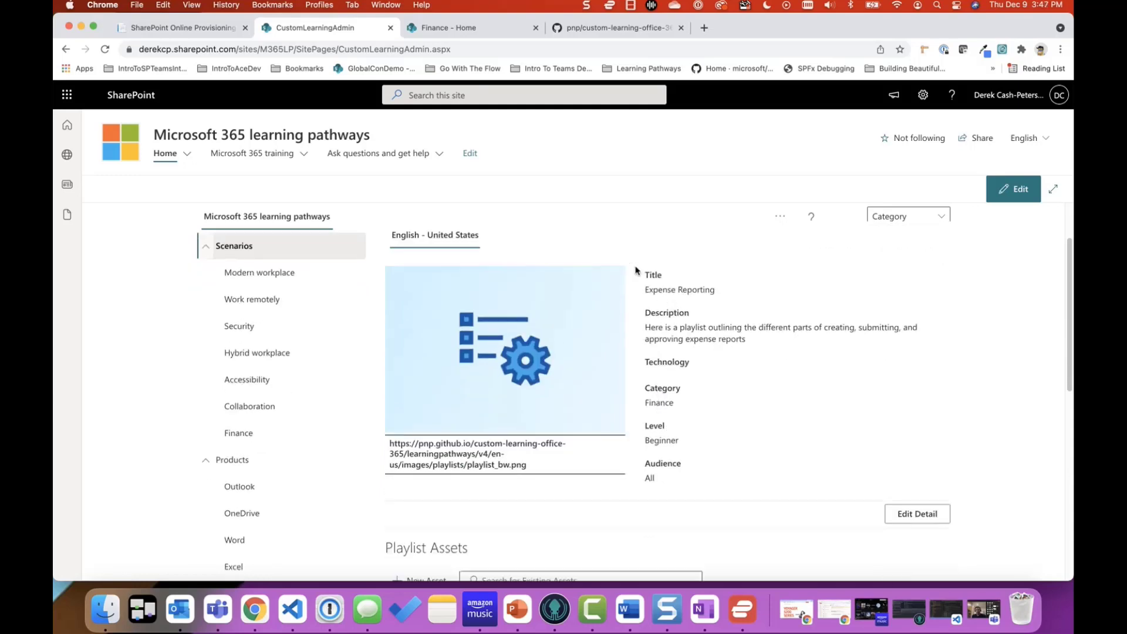
pyautogui.scroll(-7, 738, 420)
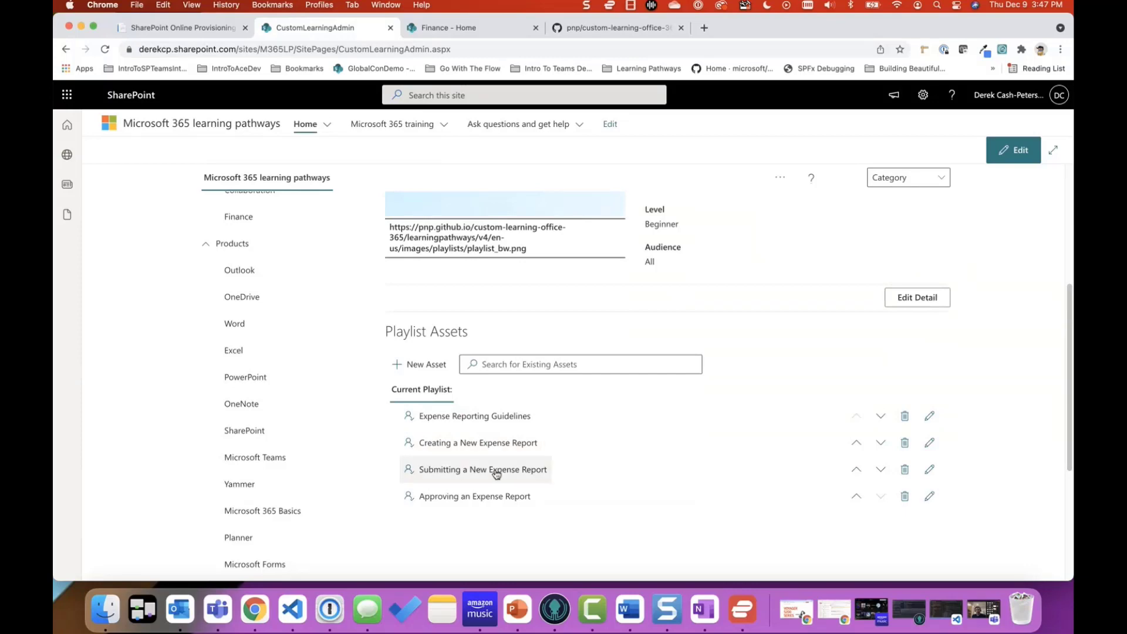
# Start a new playlist asset titled "Rejecting an Expense Report" and create a new asset page for its URL
pyautogui.click(420, 367)
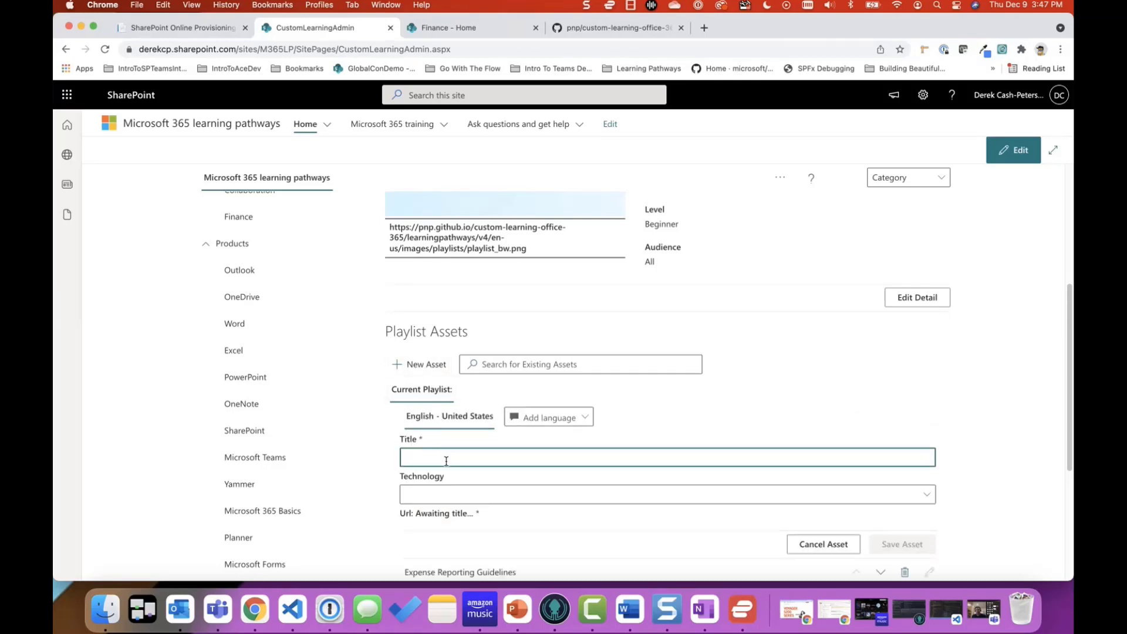
pyautogui.write('Rejecting')
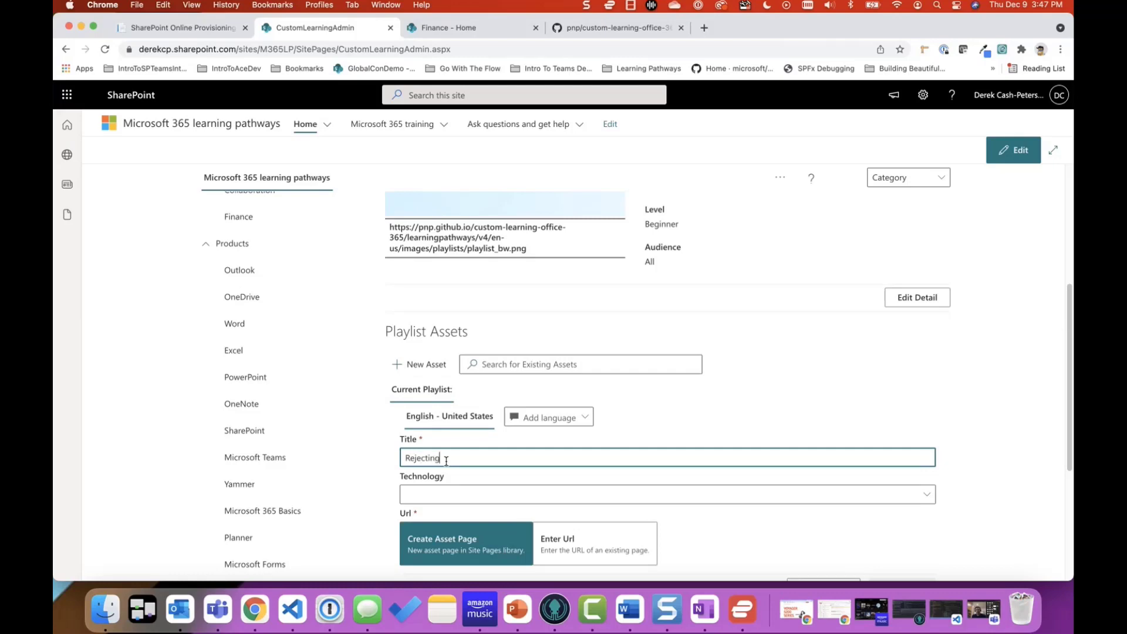
pyautogui.write(' an Expense Report')
pyautogui.press('Tab')
pyautogui.scroll(-3, 941, 455)
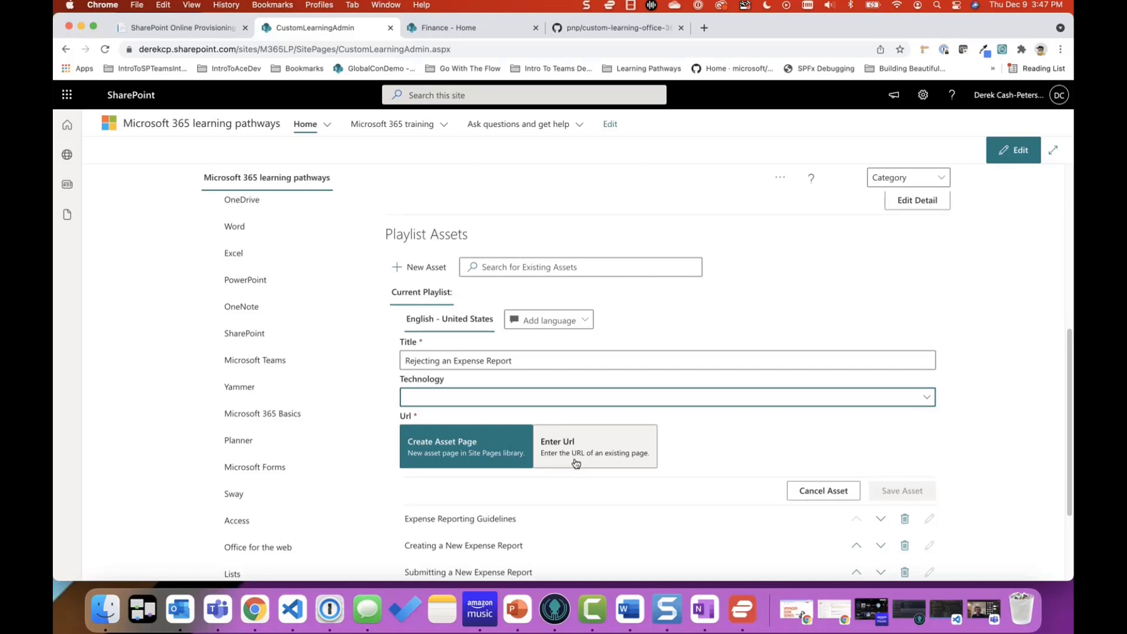
pyautogui.click(475, 449)
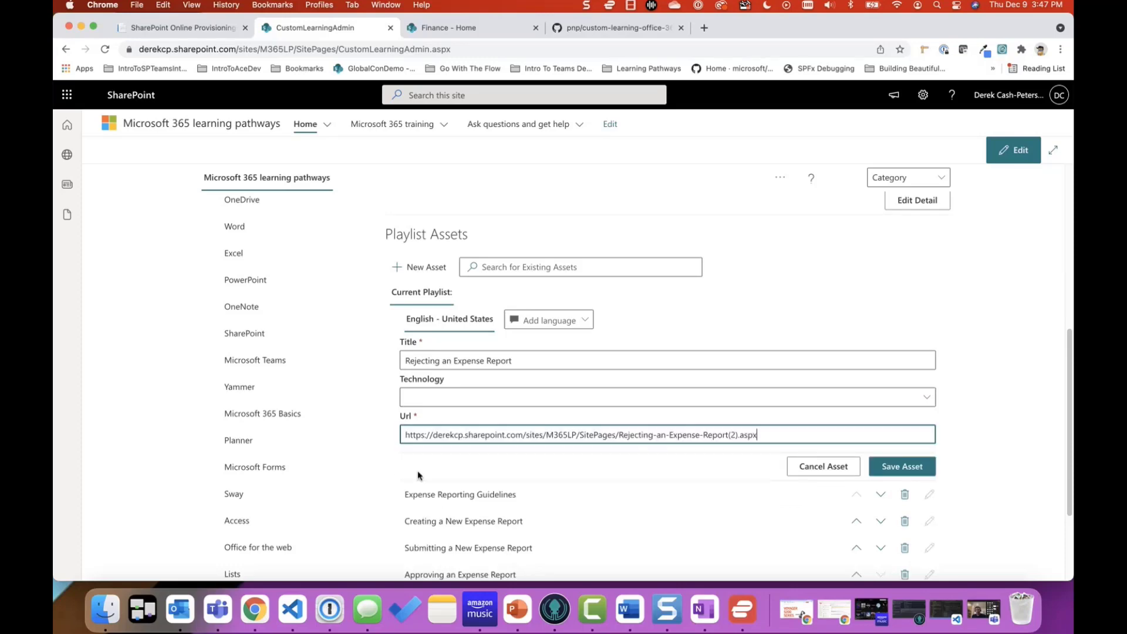
pyautogui.moveTo(543, 434); pyautogui.dragTo(807, 436)
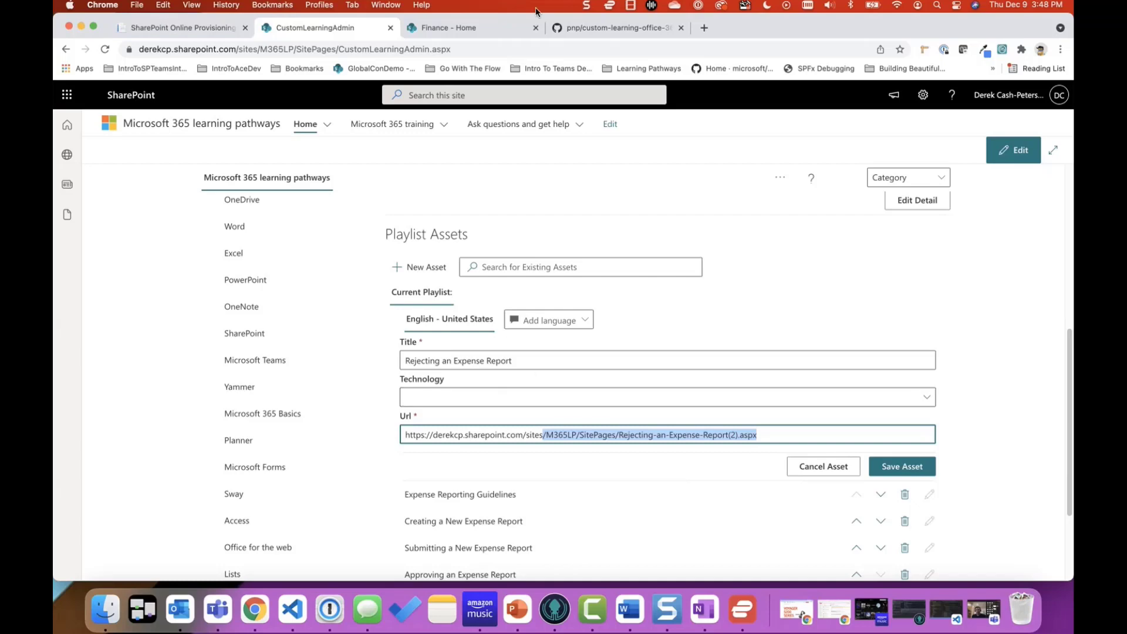
# Put the Finance site's Finance Training page into edit mode and open the learning pathways web part's properties
pyautogui.click(487, 29)
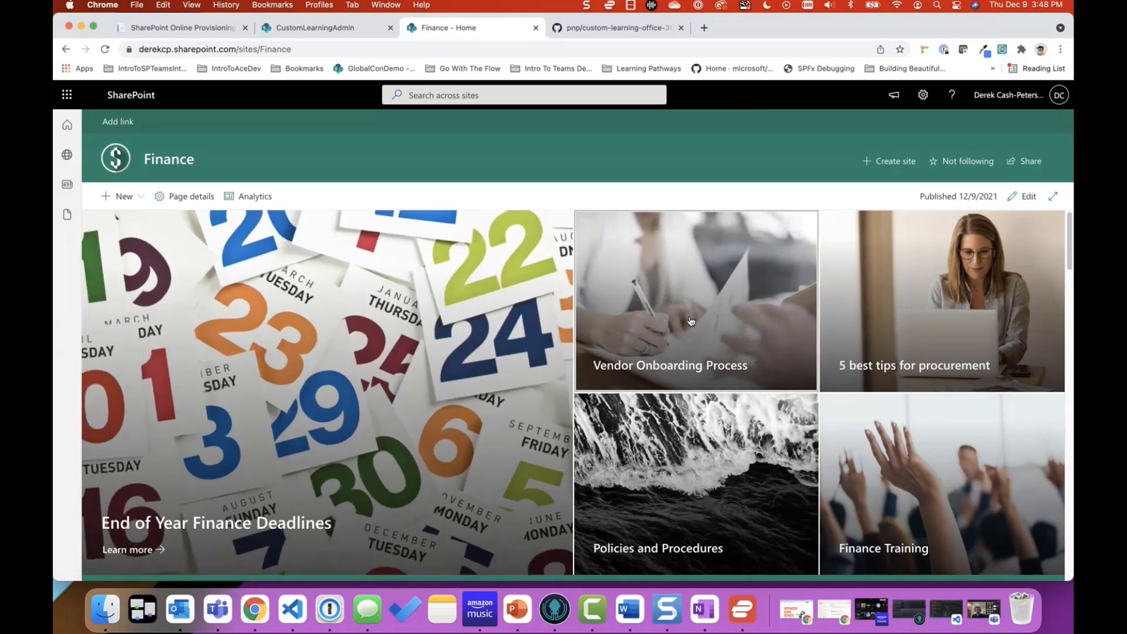
pyautogui.click(955, 485)
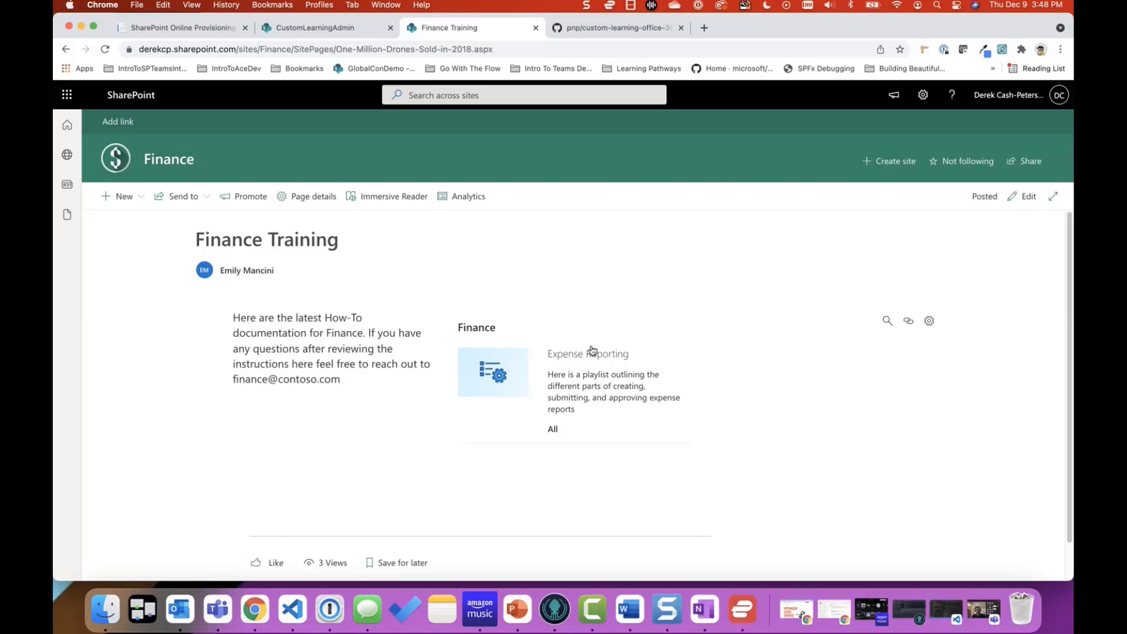
pyautogui.click(1017, 195)
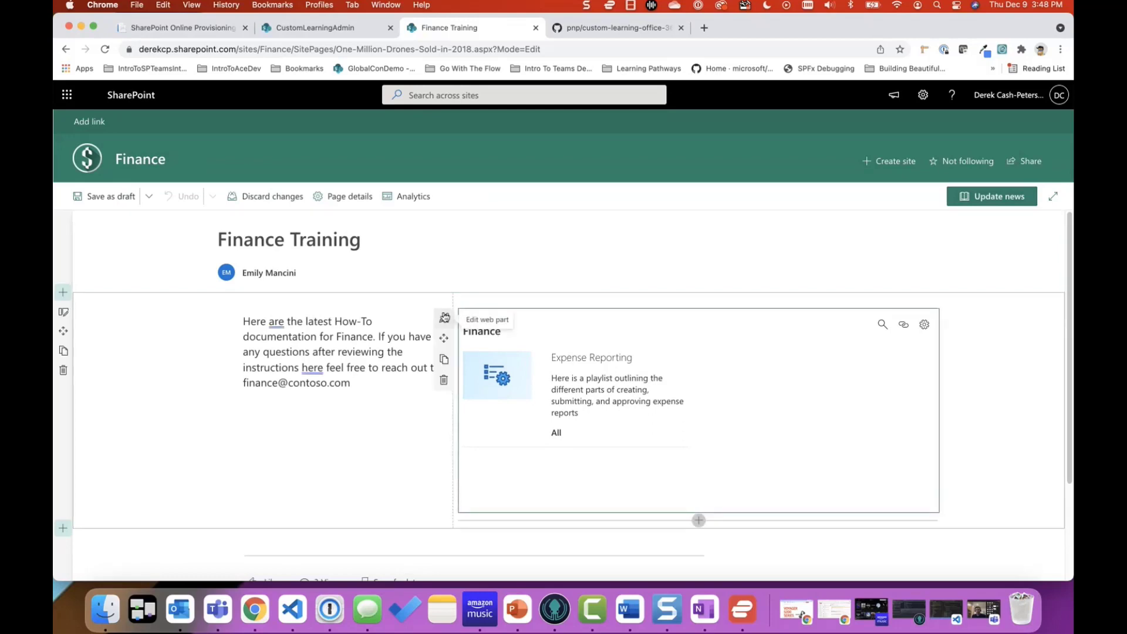
pyautogui.click(444, 317)
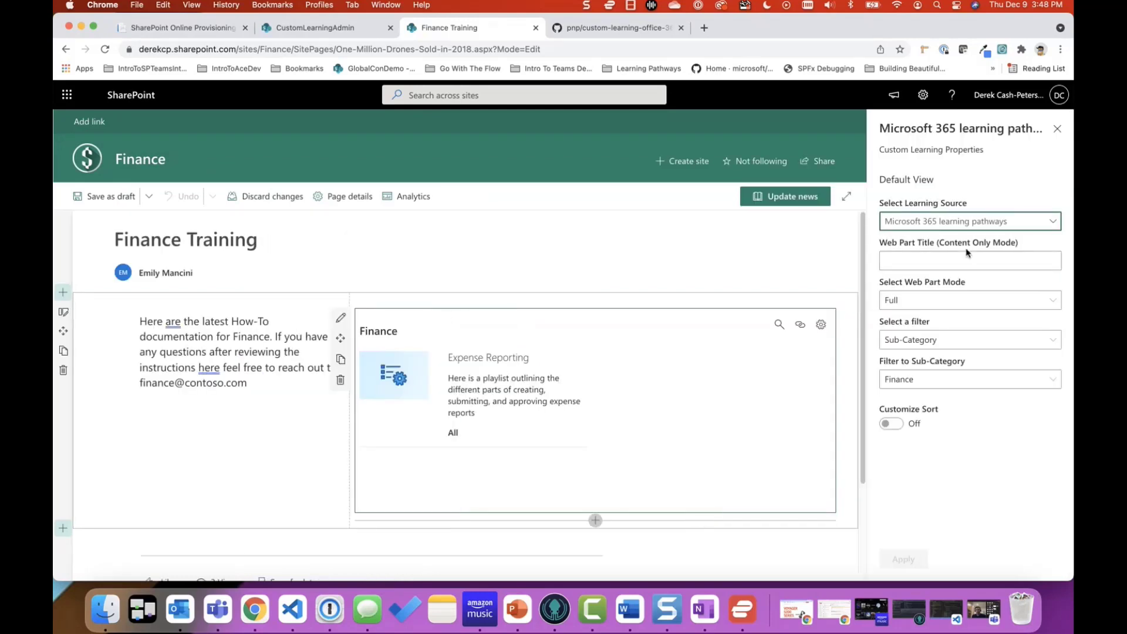
# Filter the web part by Sub-Category to Finance, apply the setting and republish the Finance Training page
pyautogui.click(963, 343)
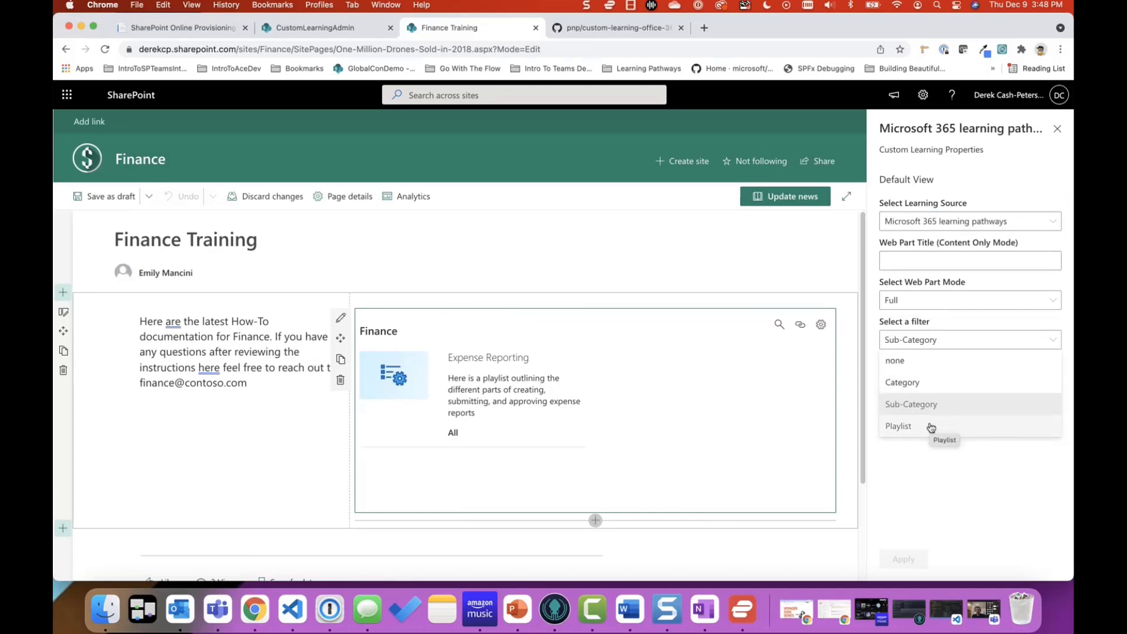
pyautogui.click(909, 405)
pyautogui.click(908, 383)
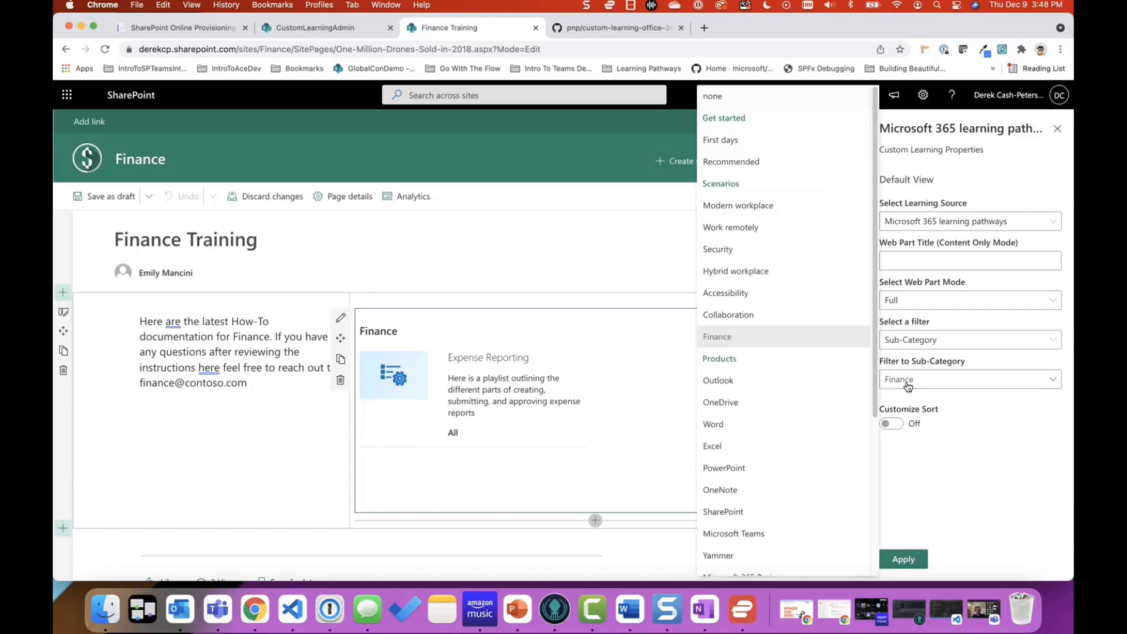
pyautogui.click(728, 337)
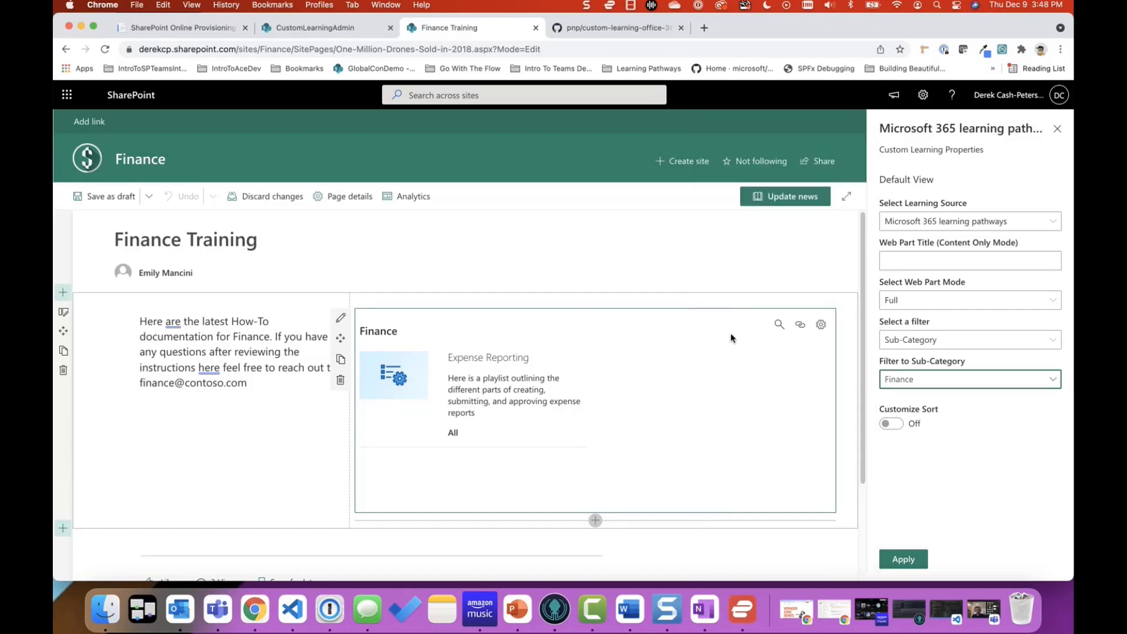
pyautogui.click(905, 560)
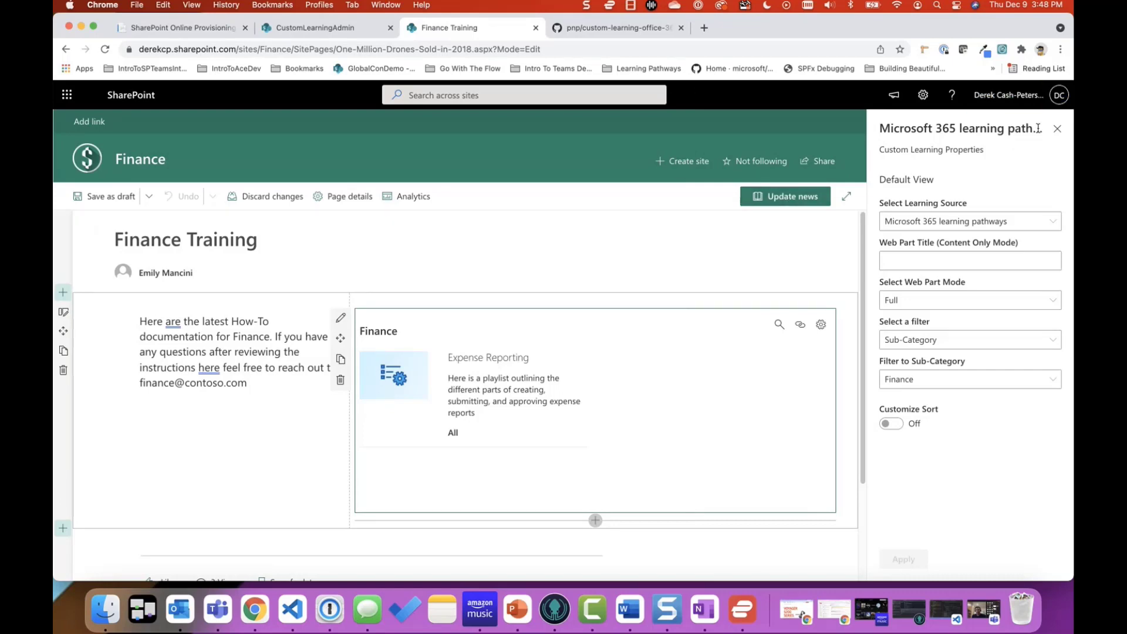
pyautogui.click(1057, 129)
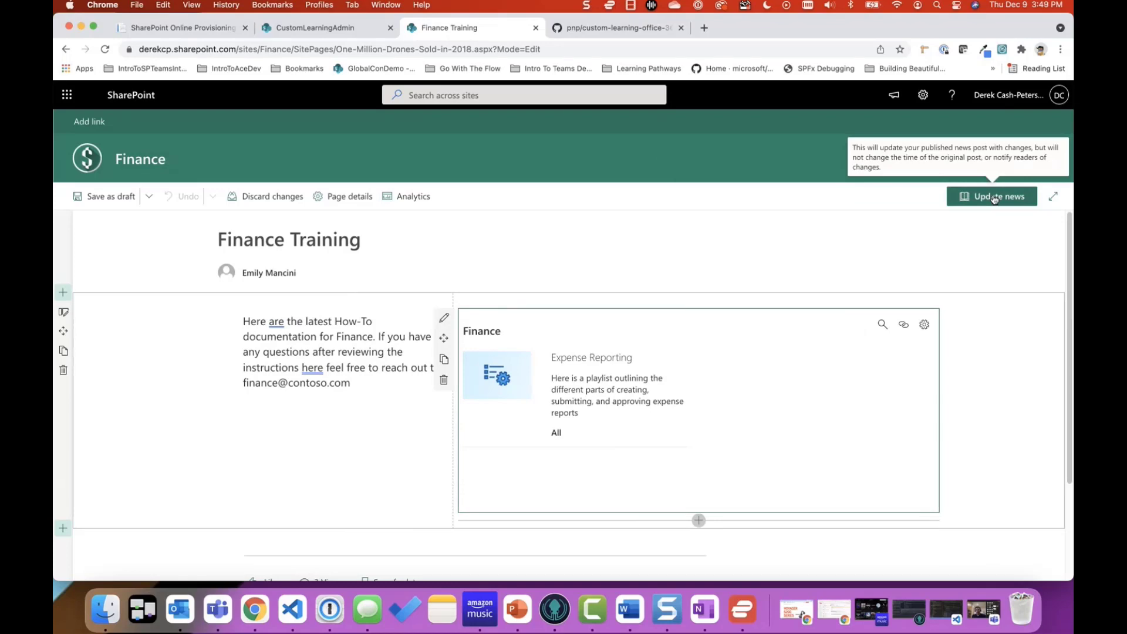
pyautogui.click(994, 199)
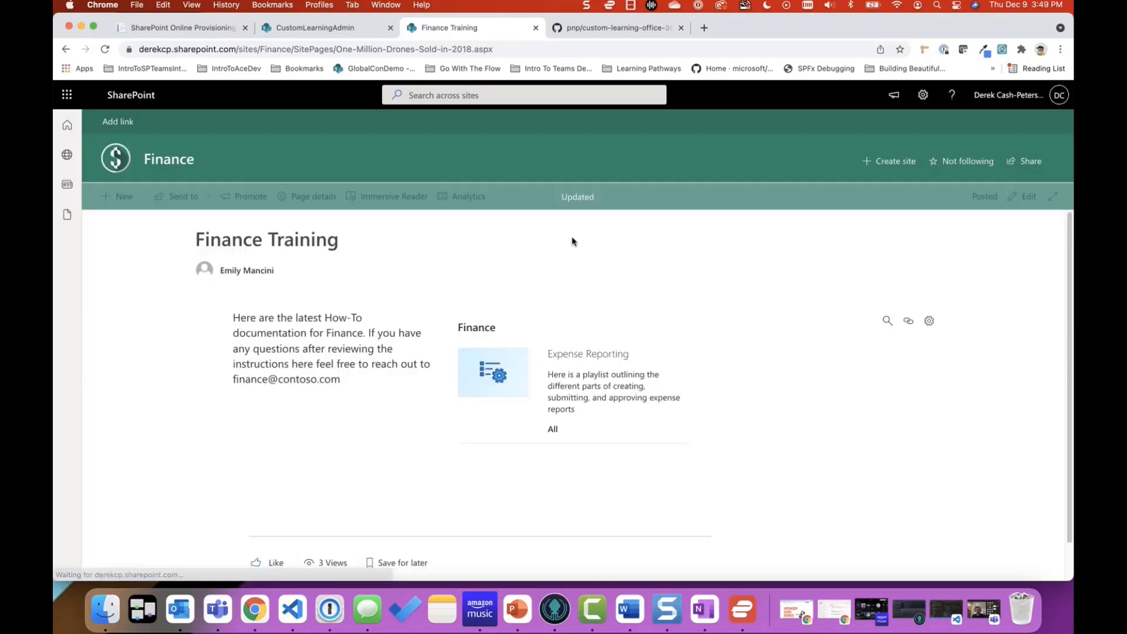
# Open the Expense Reporting playlist on the page and step through its assets to "Submitting a New Expense Report"
pyautogui.click(586, 361)
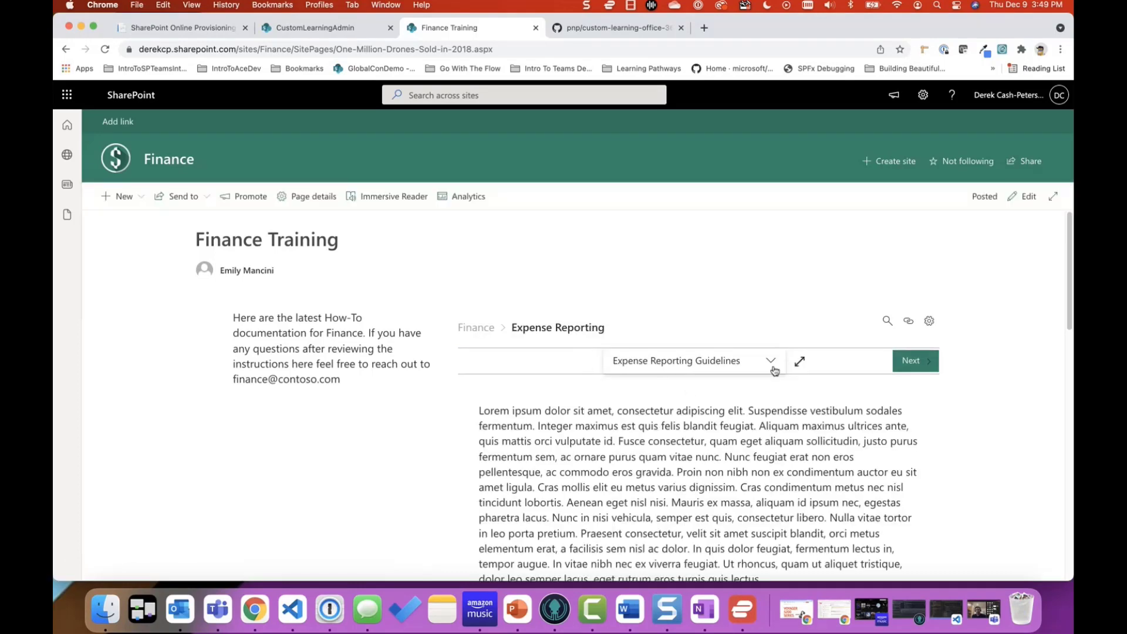
pyautogui.click(916, 361)
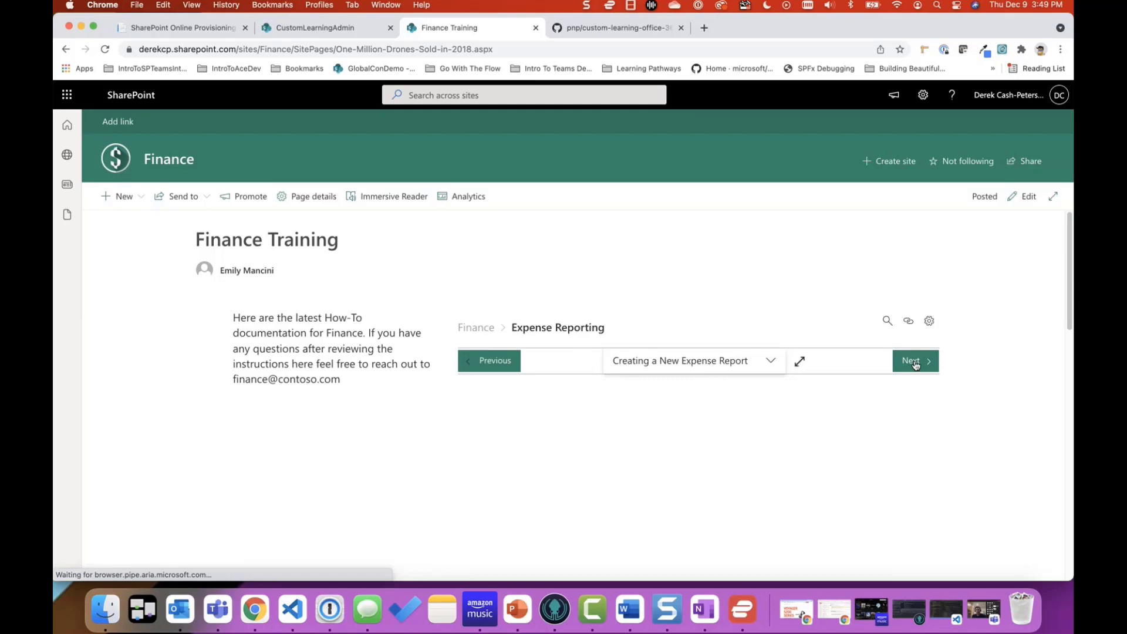
pyautogui.click(772, 367)
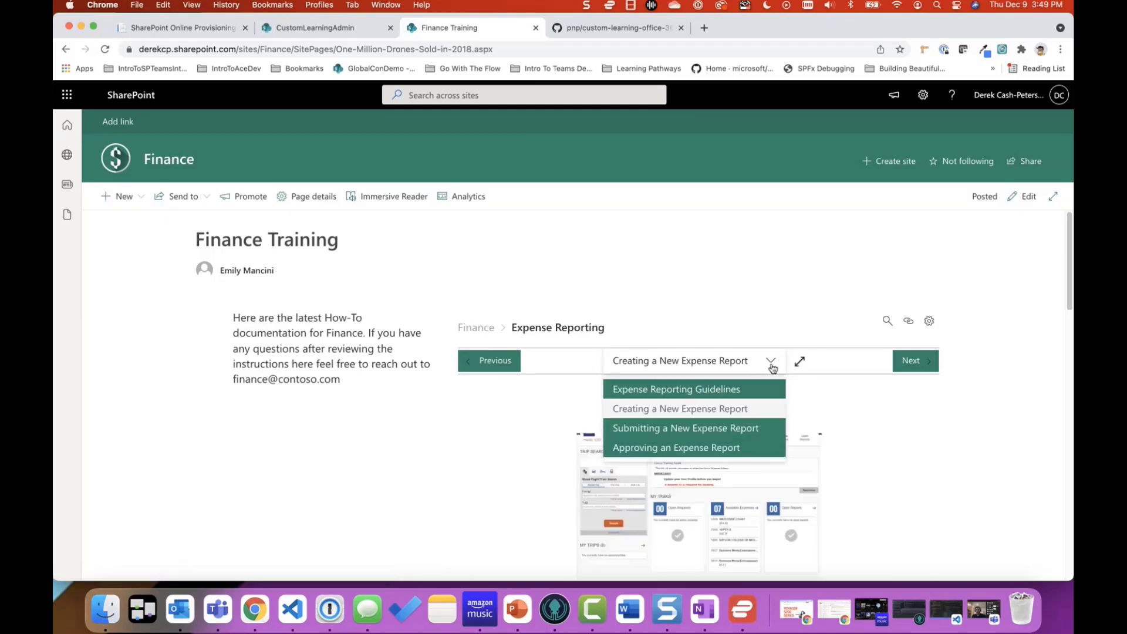
pyautogui.click(888, 424)
pyautogui.scroll(-1, 898, 453)
pyautogui.scroll(-6, 892, 455)
pyautogui.scroll(7, 904, 382)
pyautogui.click(919, 314)
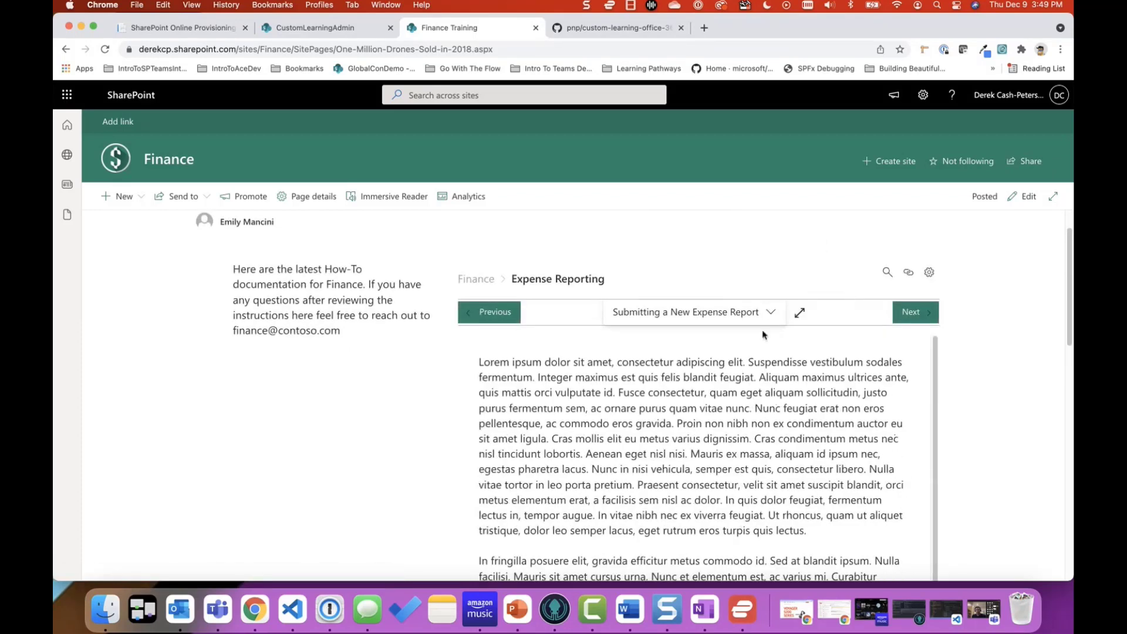
# Advance the Expense Reporting playlist to "Approving an Expense Report", copy its direct link and open that link in the browser
pyautogui.click(907, 314)
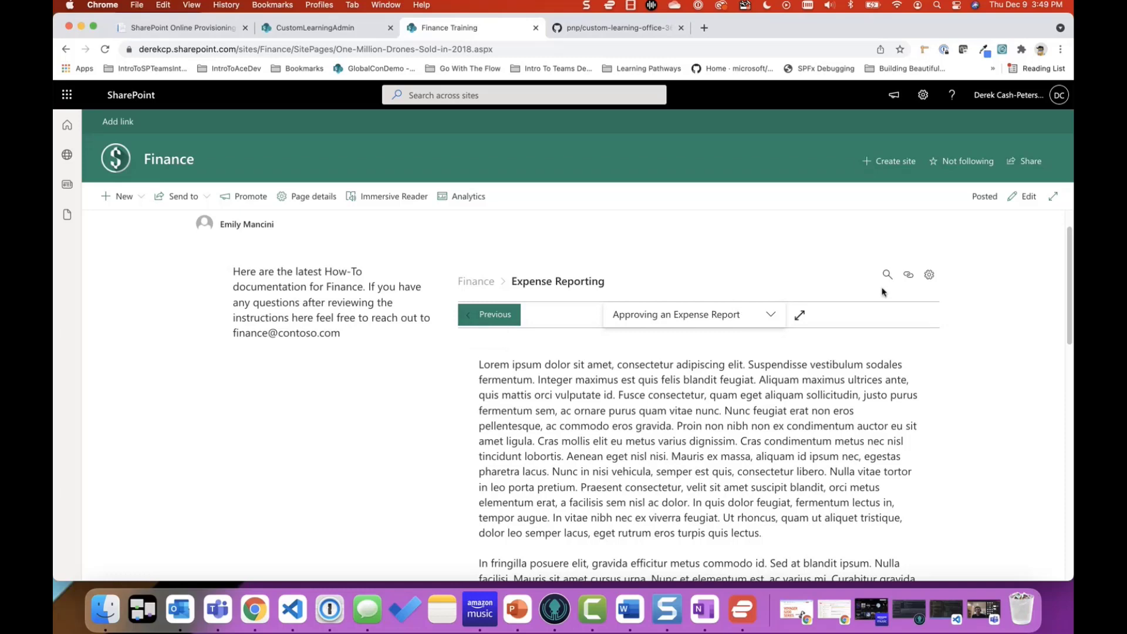
pyautogui.click(909, 275)
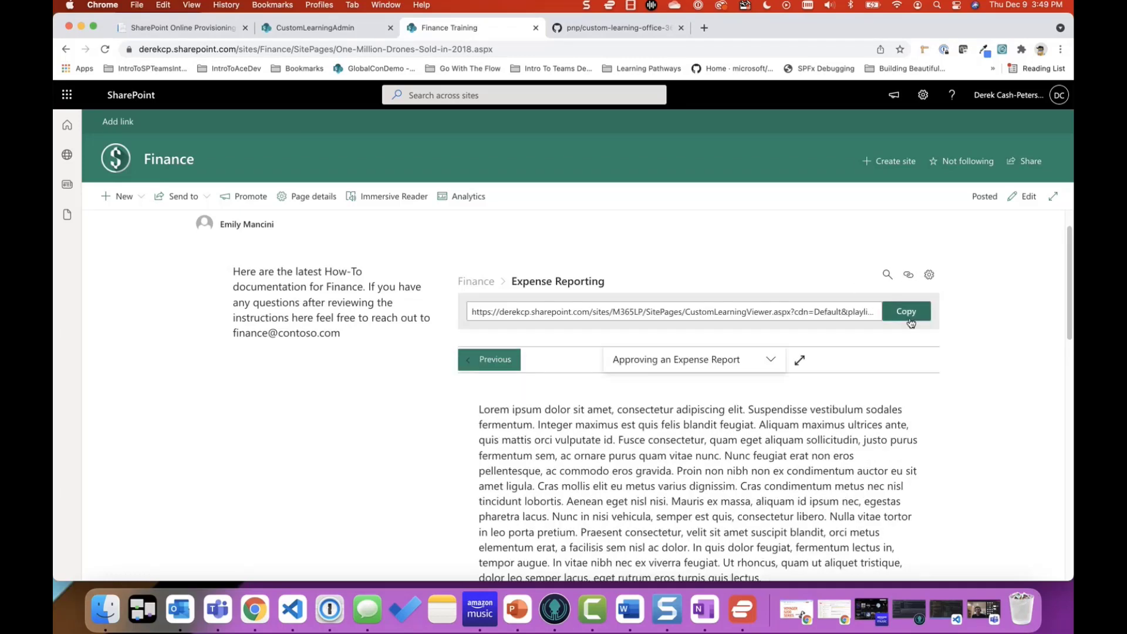
pyautogui.click(507, 48)
pyautogui.press('super+v')
pyautogui.press('Return')
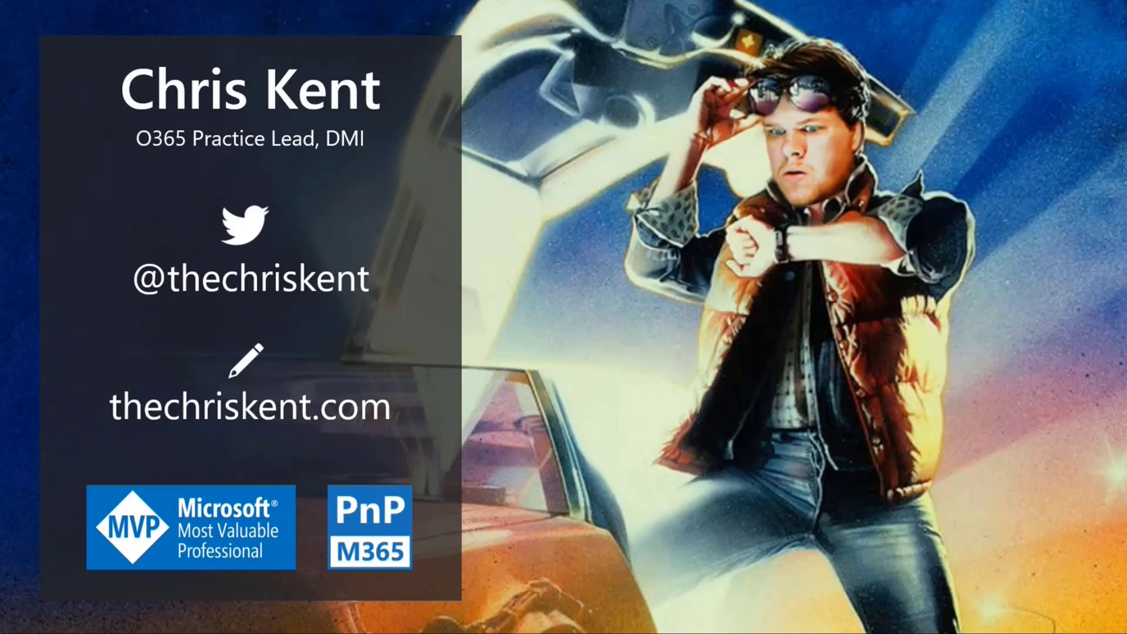
# Switch to the browser with the Toys list and display its Progress Board view as Tiles
pyautogui.hotkey('alt', 'Tab')
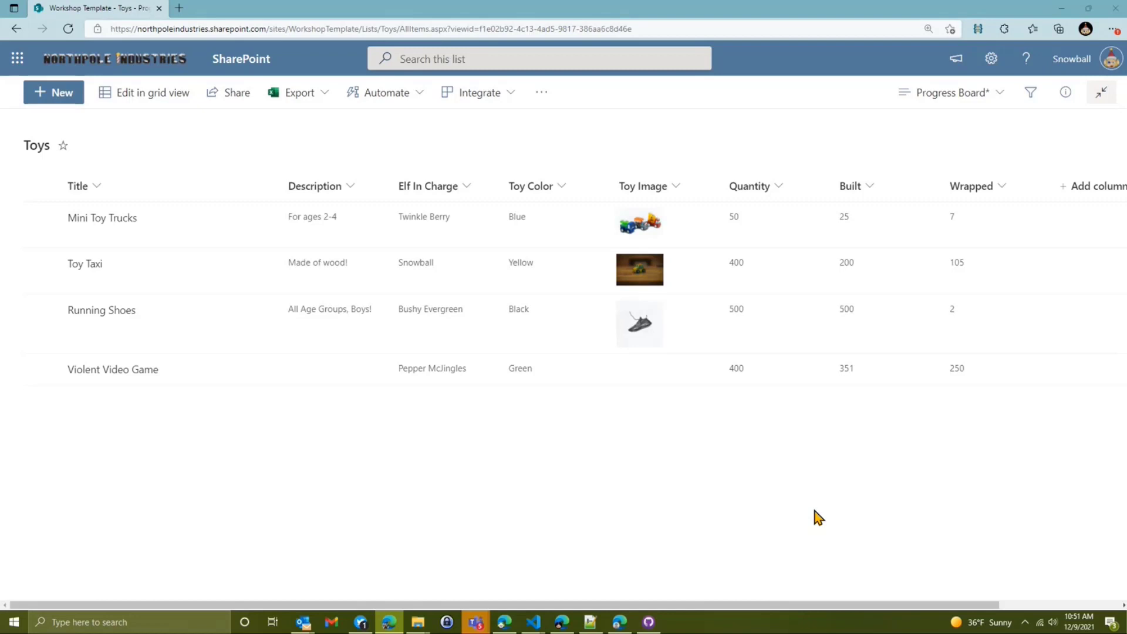
pyautogui.click(939, 110)
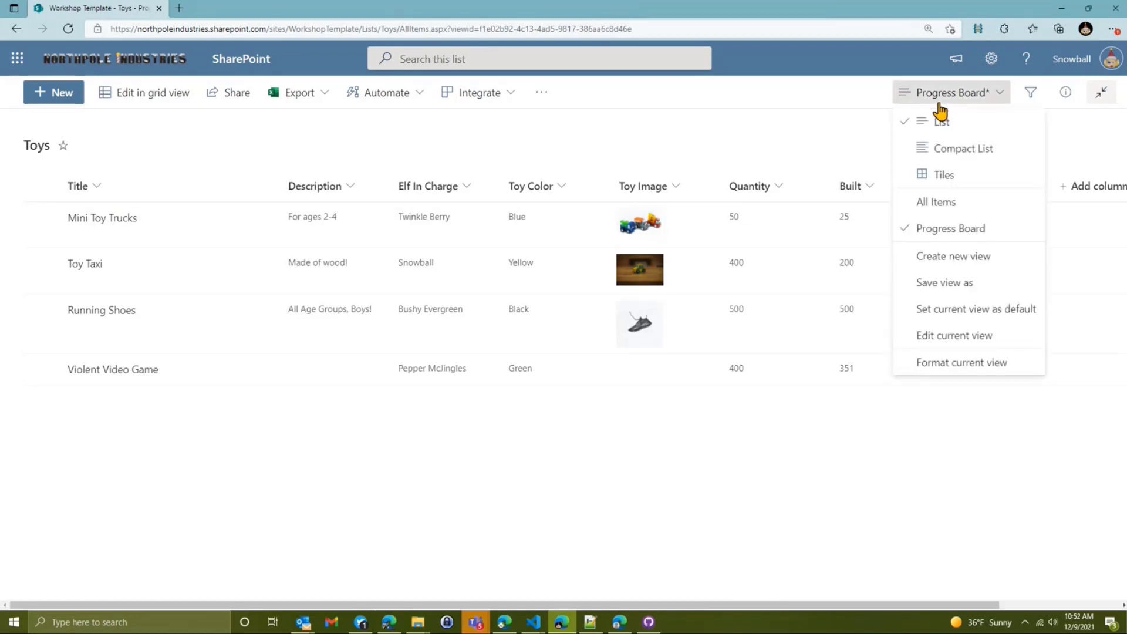
pyautogui.click(974, 175)
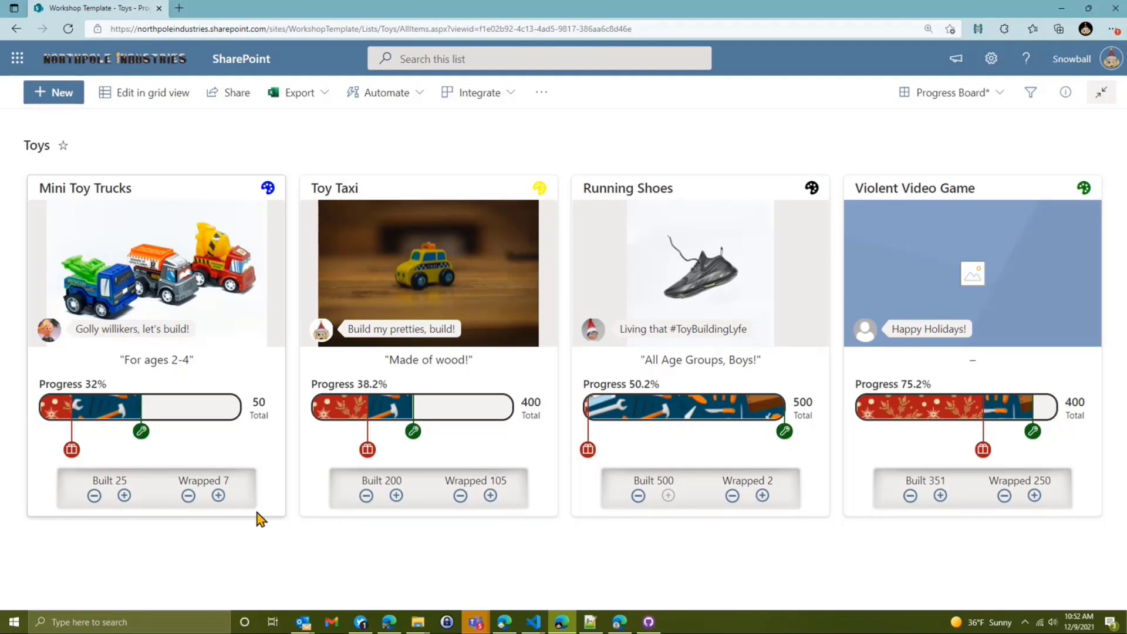
# Increase the Built count on the Mini Toy Trucks card by three to 28
pyautogui.click(124, 496)
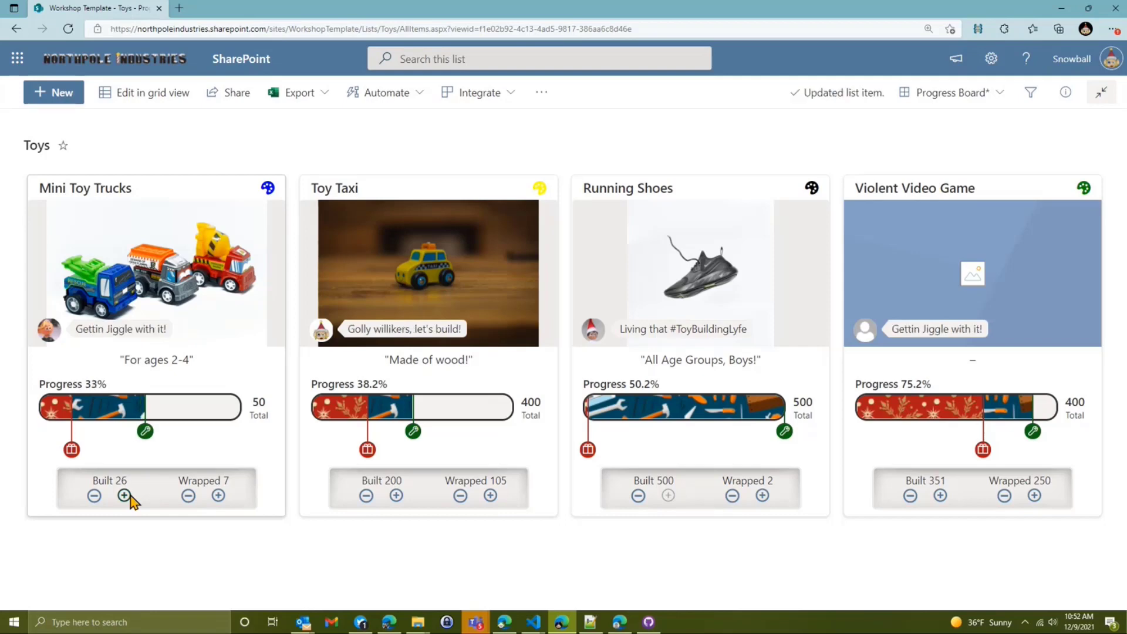
pyautogui.click(125, 496)
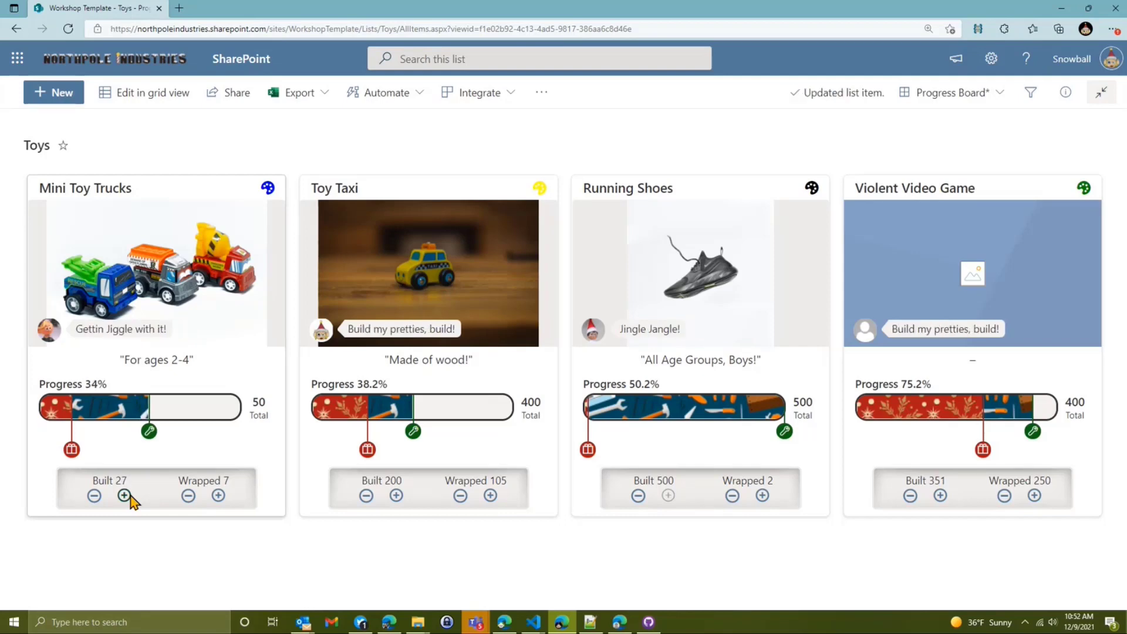
pyautogui.click(125, 496)
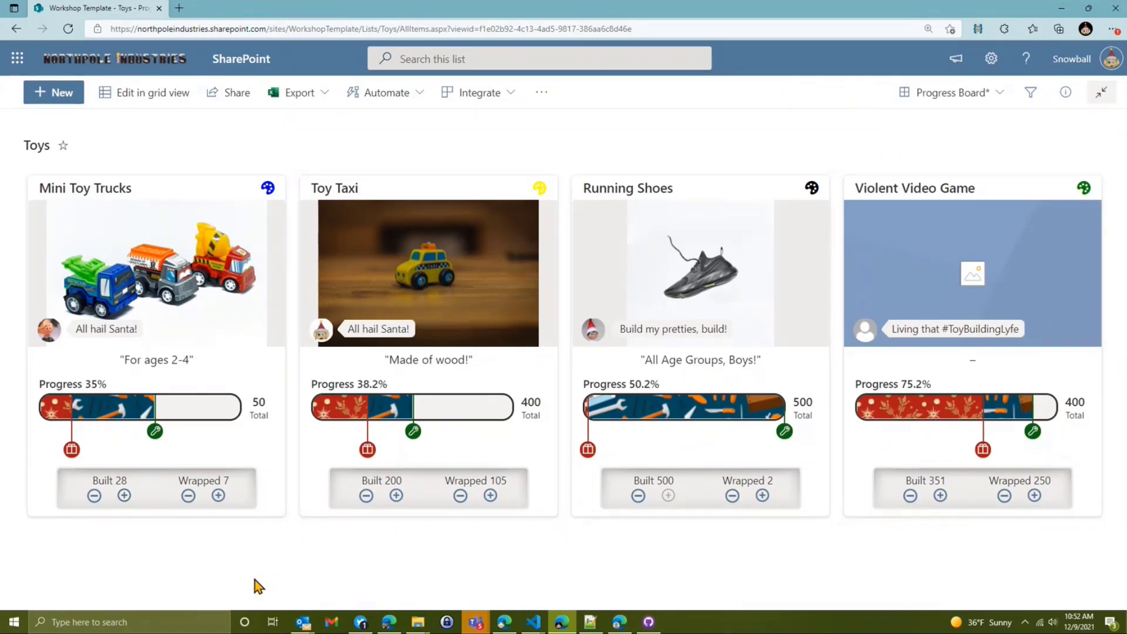
# Set the total quantity on the Mini Toy Trucks card to 100 with inline editing
pyautogui.click(265, 408)
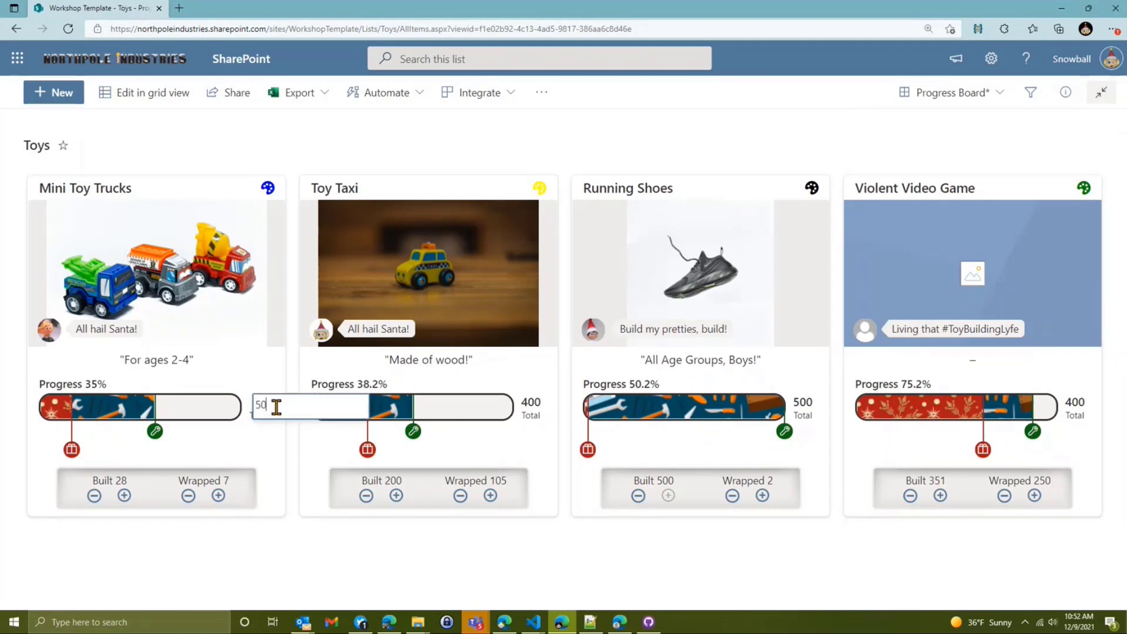
pyautogui.press('BackSpace')
pyautogui.press('BackSpace')
pyautogui.write('100')
pyautogui.press('Return')
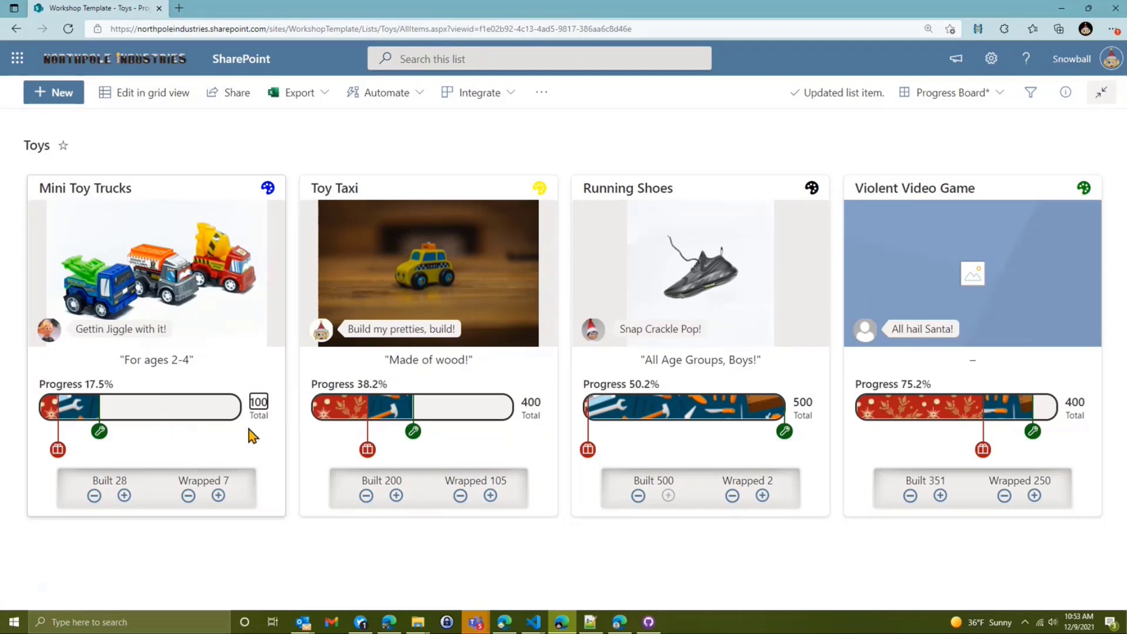